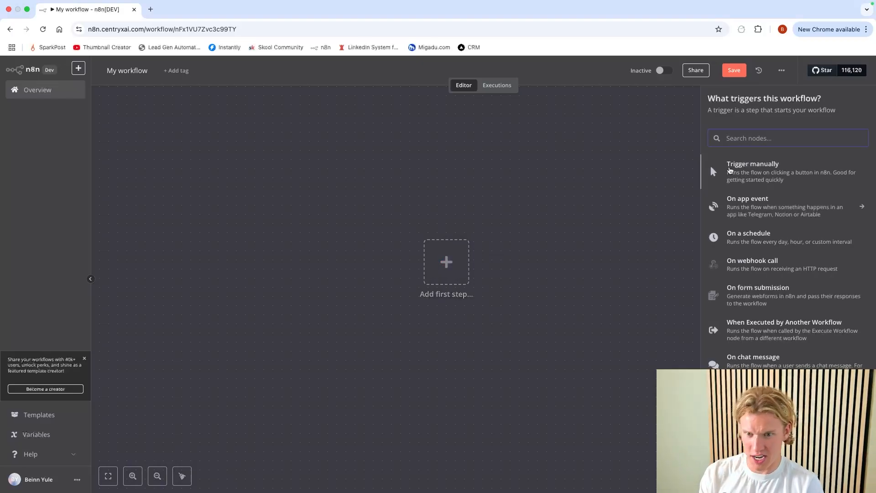
Add a manual trigger as the first node of the workflow.
{"action": "left_click", "coordinate": [770, 181]}
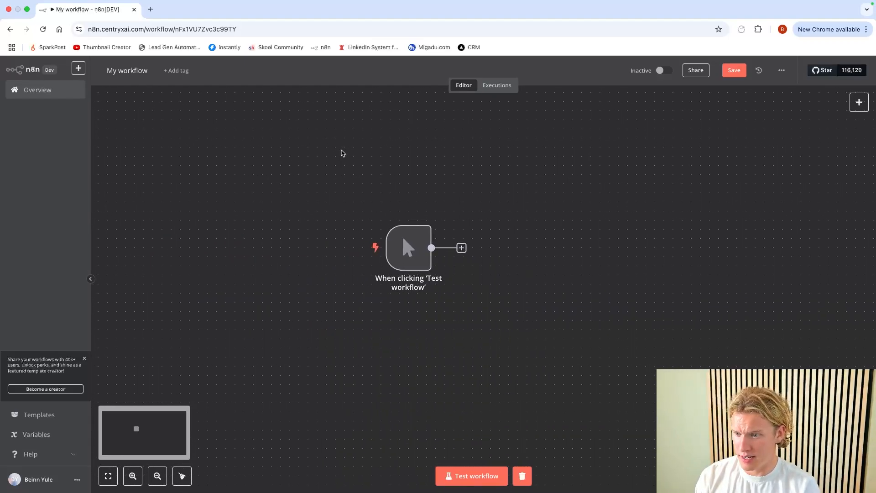
Open SparkPost in a new browser tab, open the sending IP in Centryx Pool b and copy its address.
{"action": "key", "text": "super+t"}
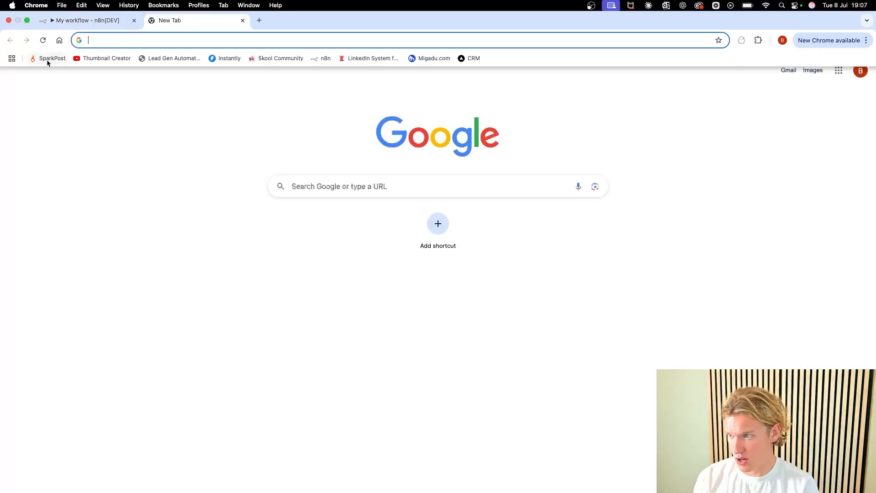
{"action": "left_click", "coordinate": [47, 60]}
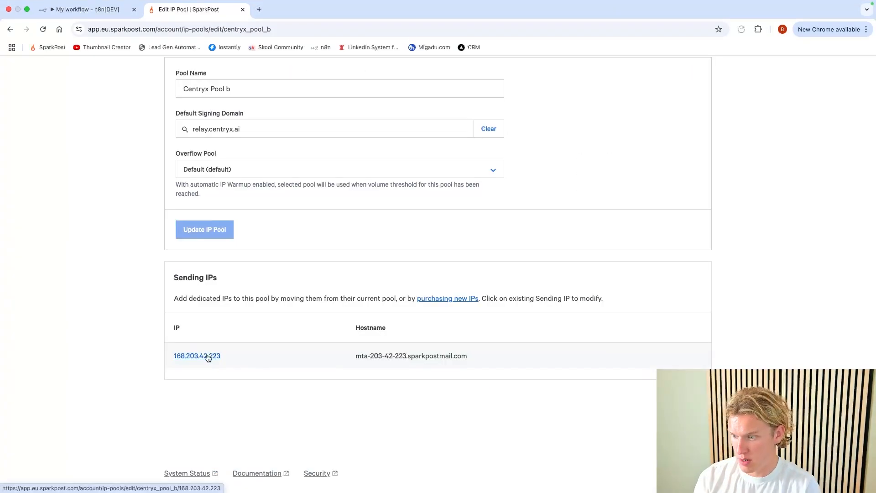
{"action": "left_click", "coordinate": [196, 355]}
{"action": "left_click_drag", "start_coordinate": [322, 179], "coordinate": [236, 181]}
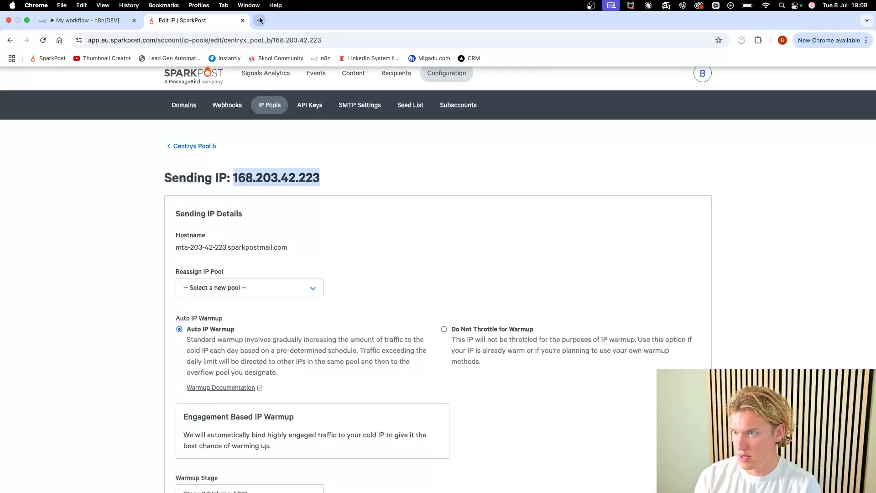
Open MxToolbox in a new browser tab and run a Blacklist Check on seecentryx.com.
{"action": "left_click", "coordinate": [258, 9]}
{"action": "type", "text": "mxtoo"}
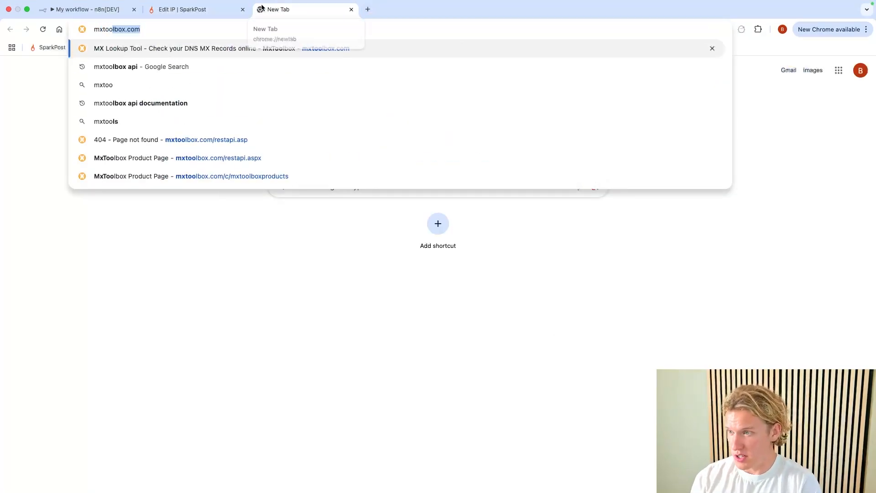
{"action": "key", "text": "Return"}
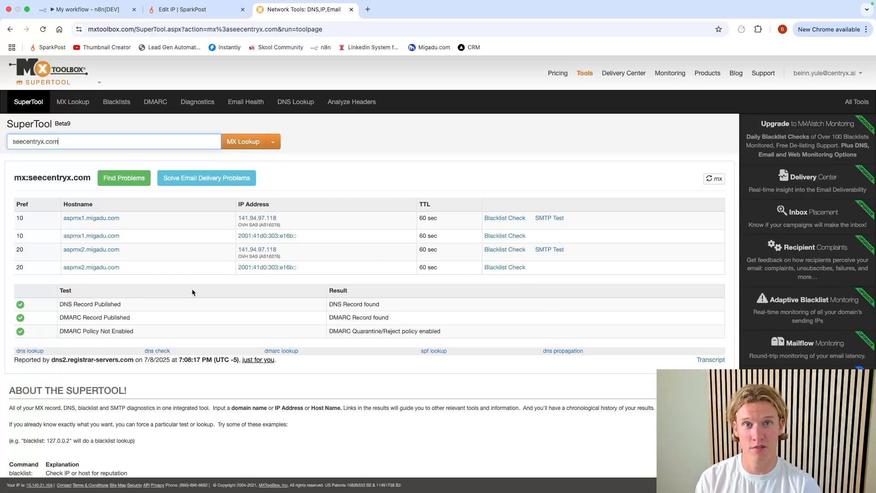
{"action": "left_click", "coordinate": [273, 143]}
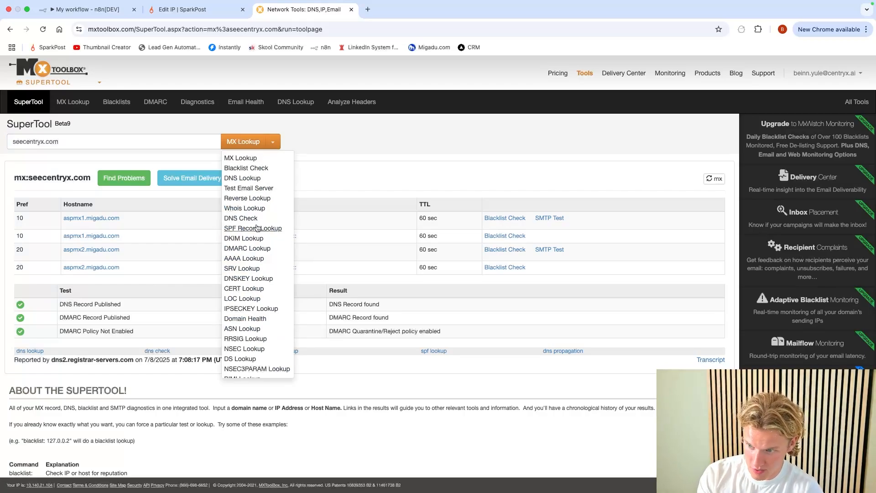
{"action": "left_click", "coordinate": [248, 168]}
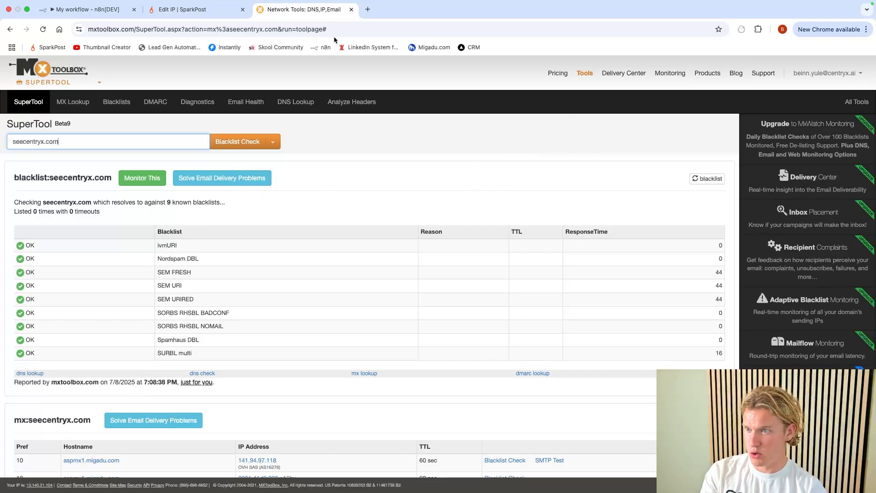
Search the web for "mxtoolbox api" in a new browser tab and open the MxToolbox API product page.
{"action": "left_click", "coordinate": [368, 20]}
{"action": "type", "text": "mx"}
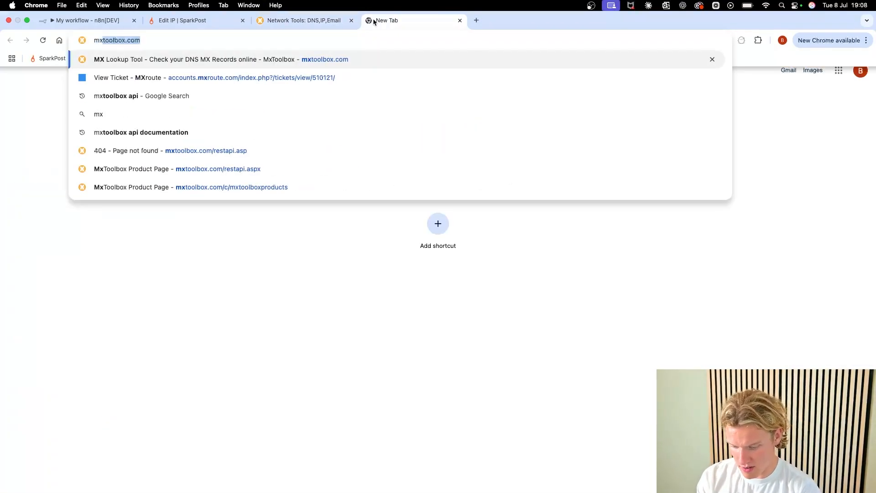
{"action": "type", "text": "tool"}
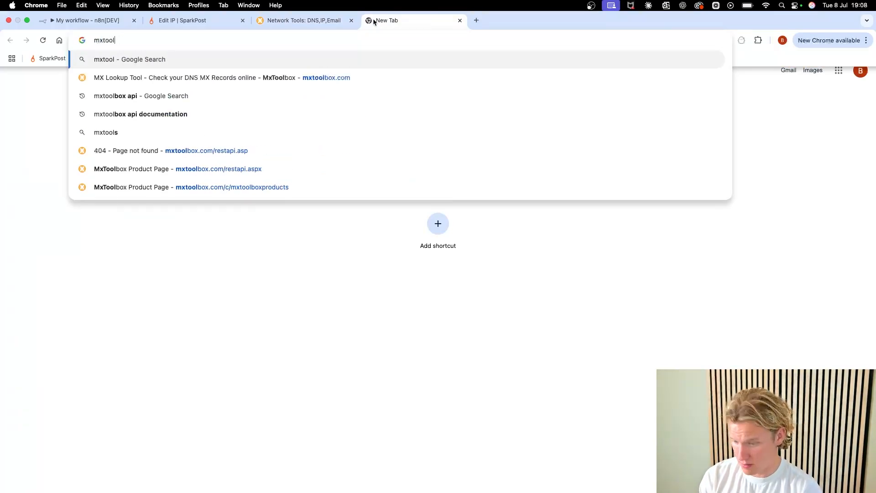
{"action": "type", "text": "box api"}
{"action": "key", "text": "Return"}
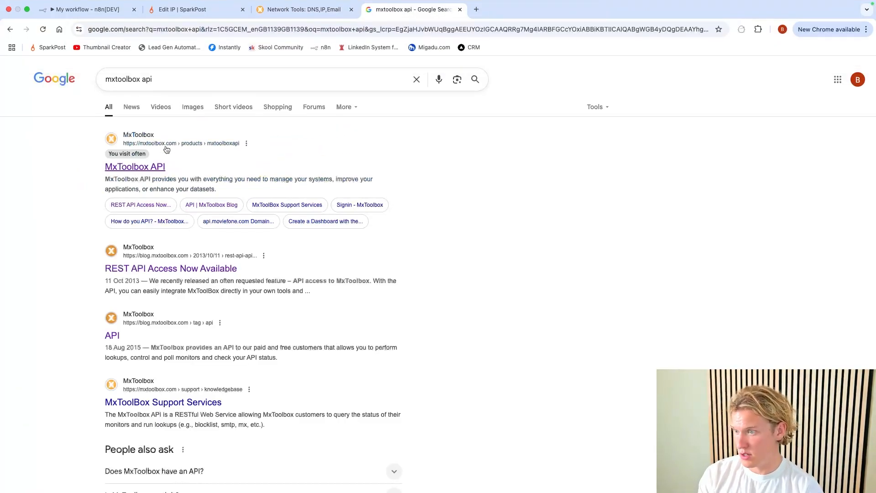
{"action": "left_click", "coordinate": [160, 168]}
Examine the MxToolbox API page for its use cases, capabilities and supported lookup types.
{"action": "scroll", "coordinate": [550, 227], "scroll_direction": "down", "scroll_amount": 5}
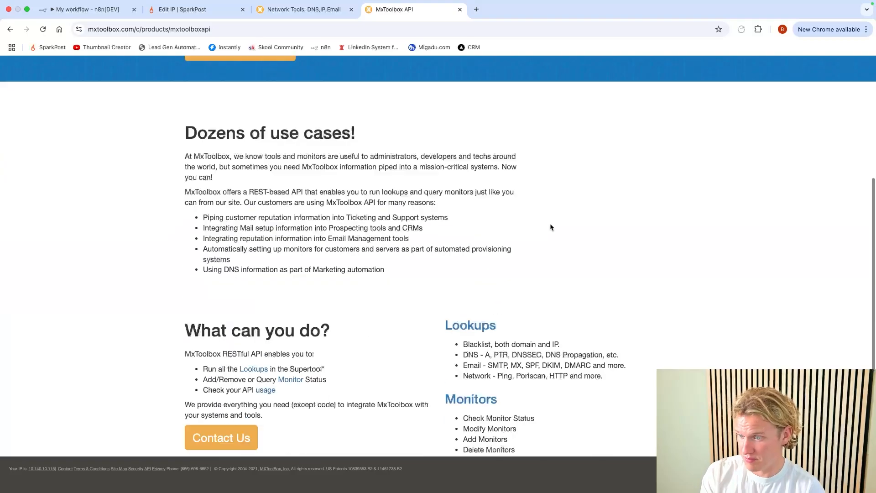
{"action": "scroll", "coordinate": [550, 227], "scroll_direction": "down", "scroll_amount": 3}
{"action": "scroll", "coordinate": [447, 127], "scroll_direction": "up", "scroll_amount": 5}
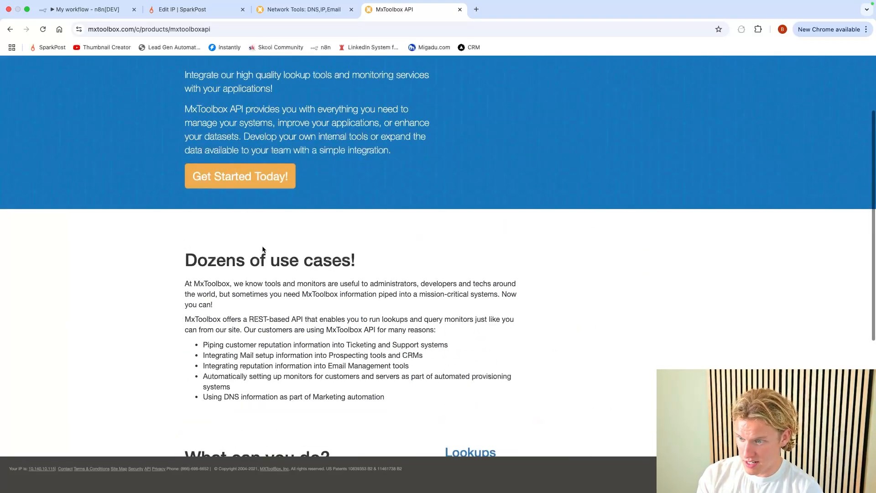
{"action": "scroll", "coordinate": [263, 249], "scroll_direction": "down", "scroll_amount": 6}
{"action": "left_click_drag", "start_coordinate": [170, 166], "coordinate": [341, 247]}
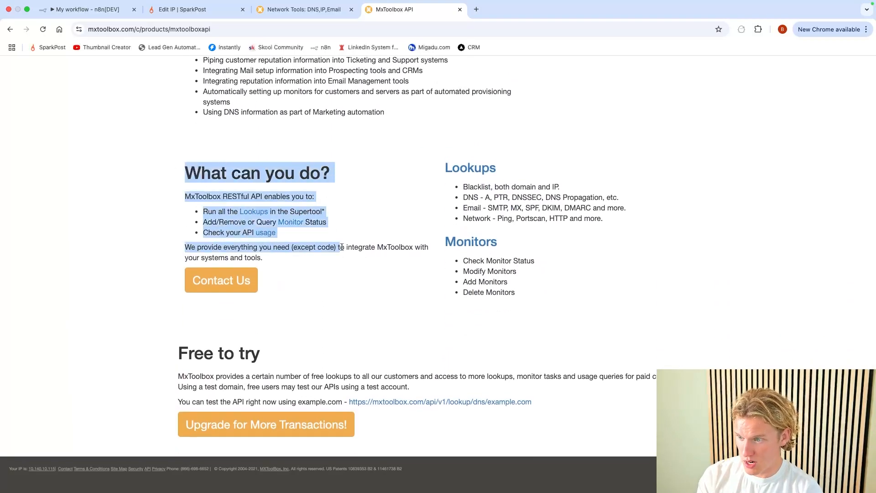
{"action": "left_click", "coordinate": [532, 233]}
{"action": "scroll", "coordinate": [453, 189], "scroll_direction": "up", "scroll_amount": 1}
{"action": "left_click_drag", "start_coordinate": [462, 195], "coordinate": [596, 208]}
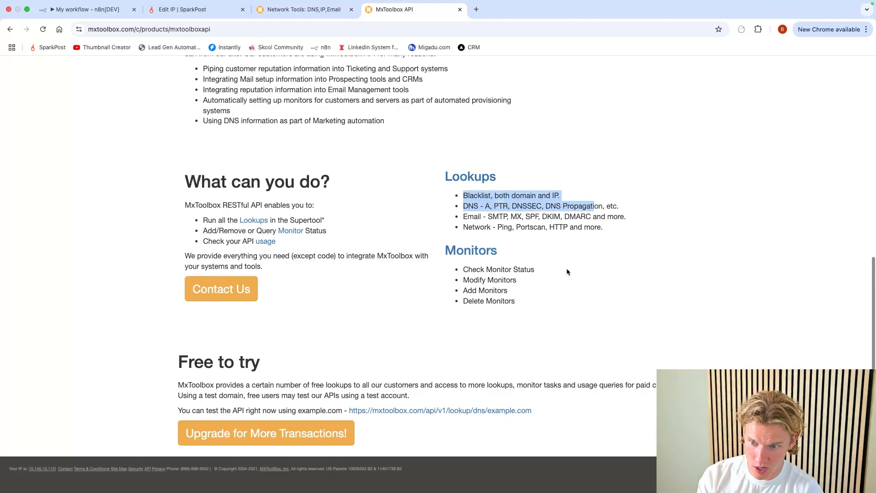
{"action": "left_click", "coordinate": [567, 272]}
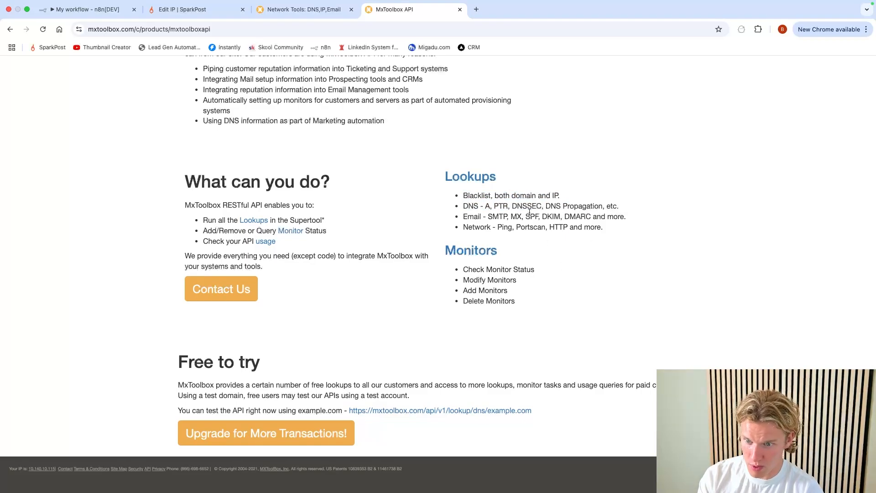
Open the API's Lookups page and examine the sample request URL and the available DNS and network lookup types.
{"action": "left_click", "coordinate": [478, 179]}
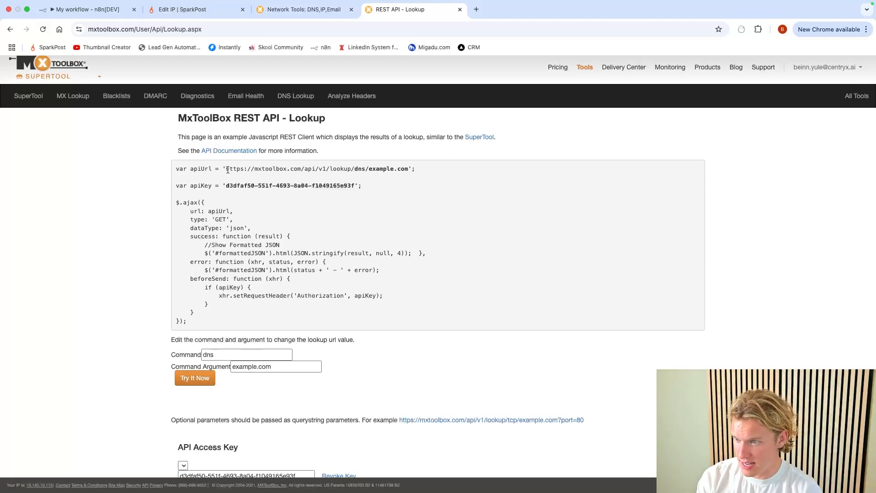
{"action": "left_click_drag", "start_coordinate": [227, 170], "coordinate": [408, 171]}
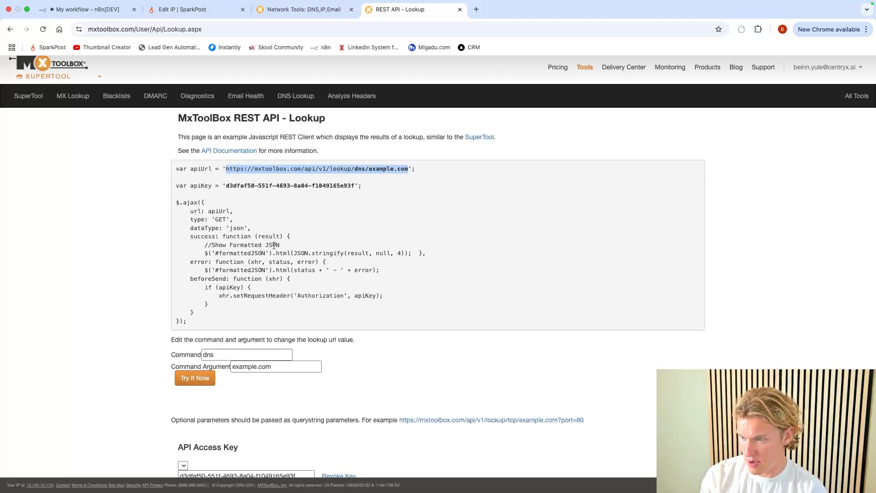
{"action": "scroll", "coordinate": [363, 303], "scroll_direction": "down", "scroll_amount": 5}
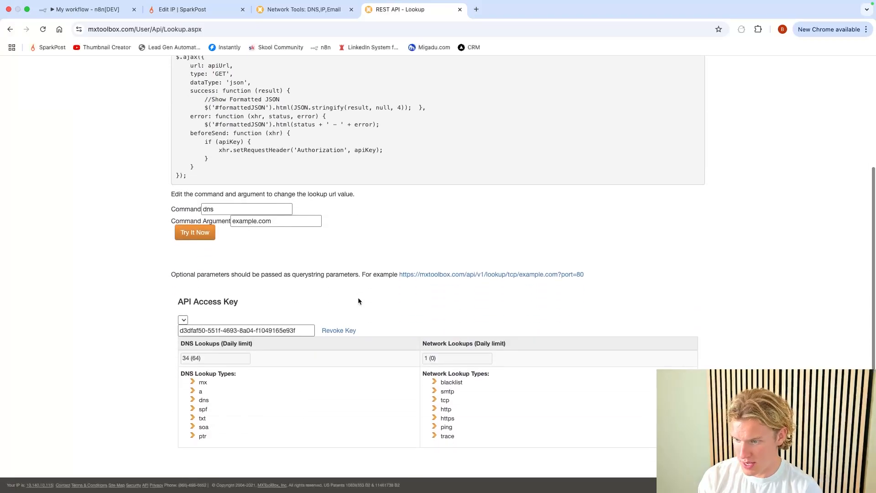
{"action": "scroll", "coordinate": [456, 423], "scroll_direction": "down", "scroll_amount": 1}
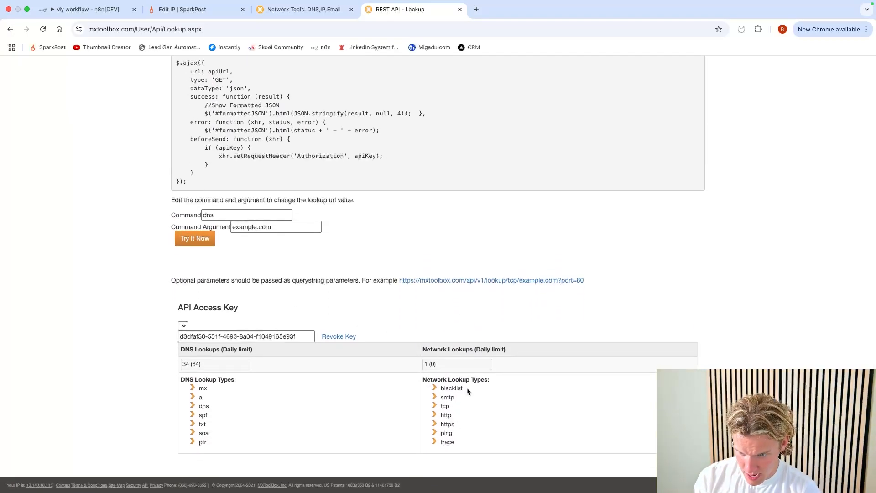
{"action": "scroll", "coordinate": [413, 321], "scroll_direction": "up", "scroll_amount": 2}
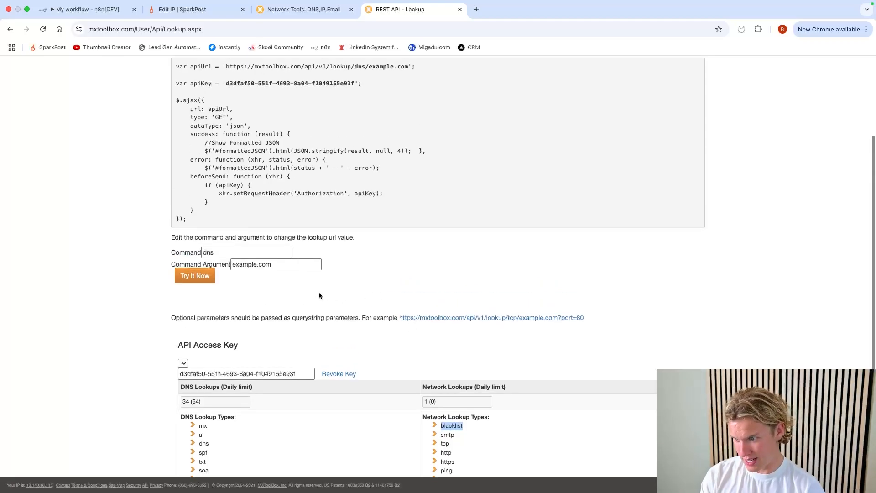
Set the sample lookup's command to blacklist.
{"action": "double_click", "coordinate": [228, 251]}
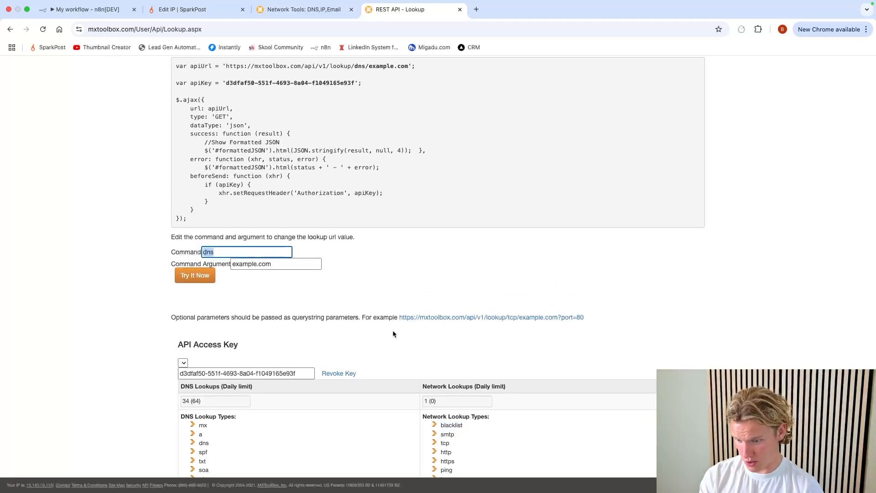
{"action": "type", "text": "balcklist"}
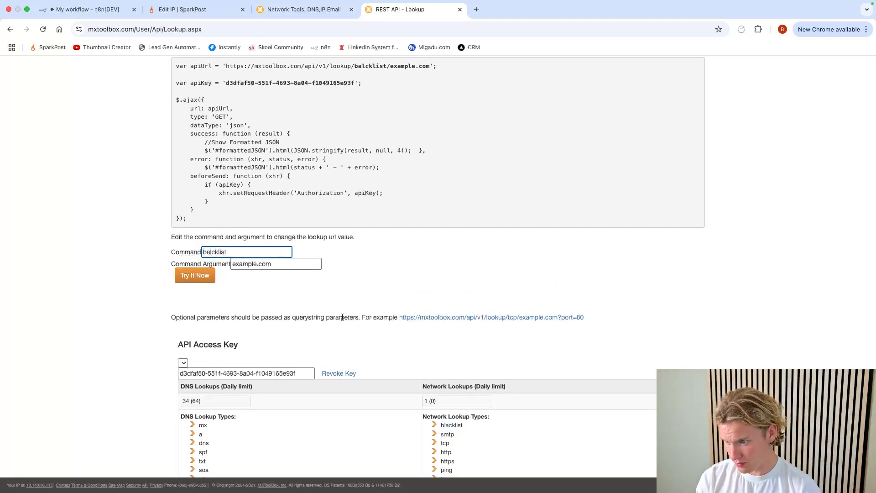
{"action": "key", "text": "BackSpace"}
{"action": "key", "text": "BackSpace"}
{"action": "key", "text": "BackSpace"}
{"action": "key", "text": "BackSpace"}
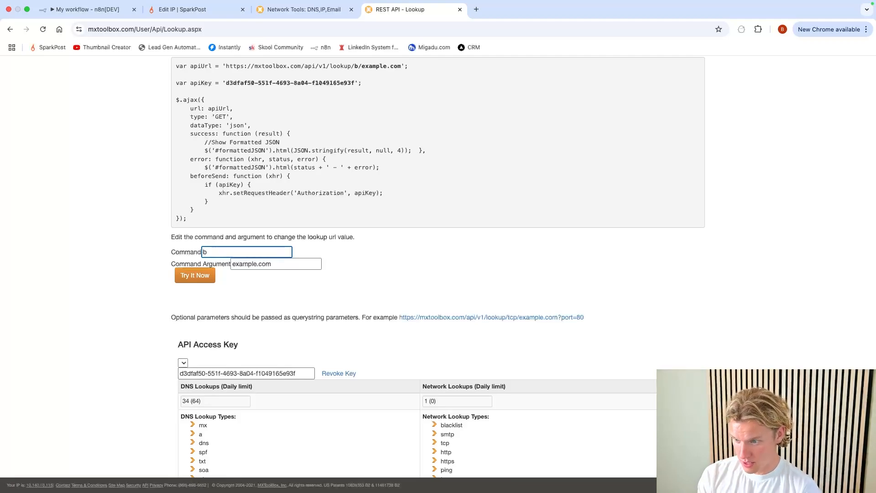
{"action": "type", "text": "blacklist"}
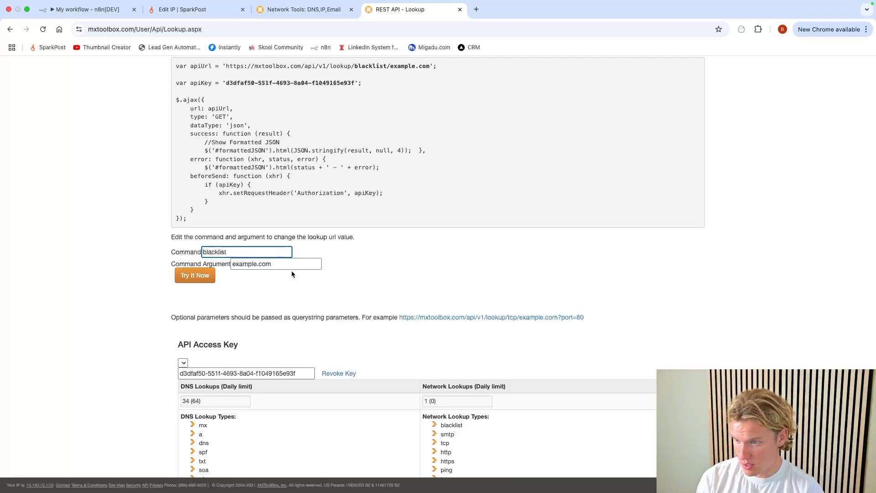
Replace the command argument with the SparkPost sending IP 168.203.42.223 and run the test lookup.
{"action": "key", "text": "Tab"}
{"action": "key", "text": "BackSpace"}
{"action": "left_click", "coordinate": [160, 10]}
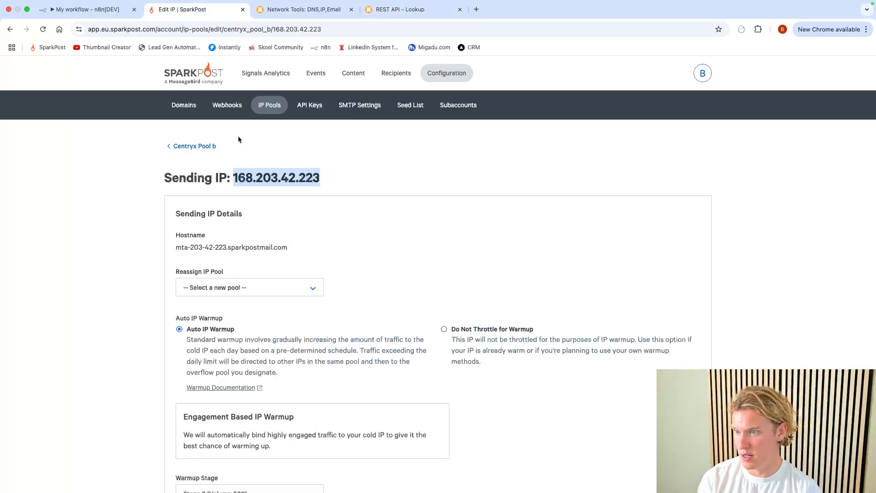
{"action": "left_click", "coordinate": [402, 9]}
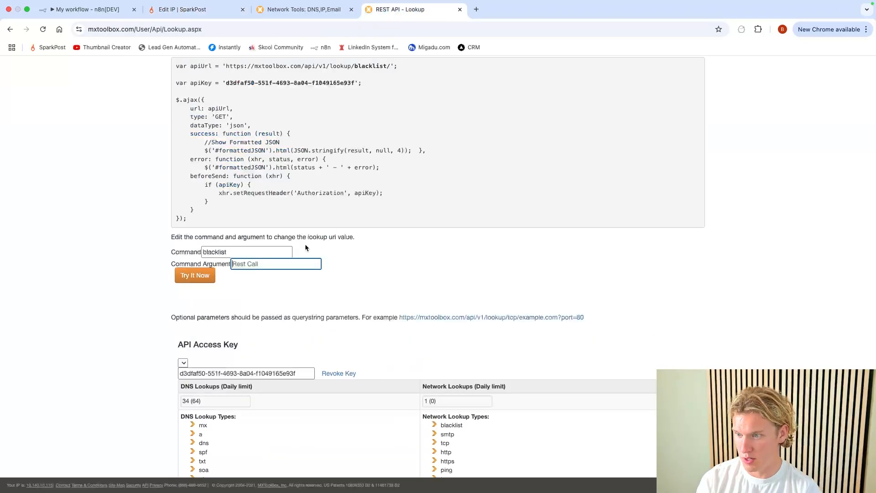
{"action": "type", "text": "168.203.42.223"}
{"action": "left_click", "coordinate": [191, 275]}
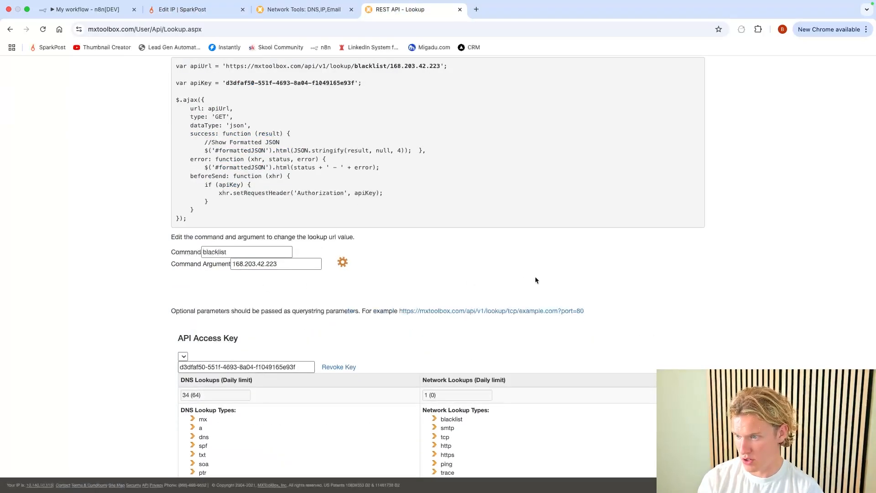
Examine the sample code's API key line and the Failed, Warnings and Passed sections of the blacklist lookup's JSON response.
{"action": "scroll", "coordinate": [368, 254], "scroll_direction": "down", "scroll_amount": 5}
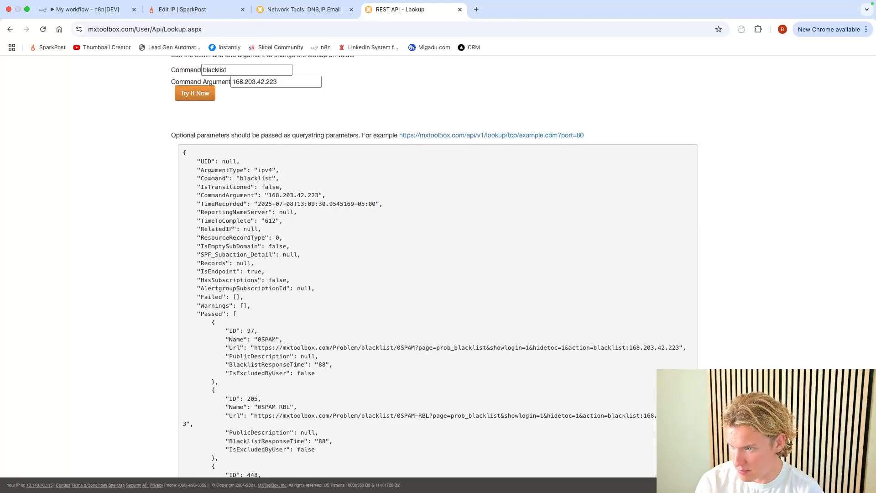
{"action": "scroll", "coordinate": [210, 175], "scroll_direction": "up", "scroll_amount": 6}
{"action": "left_click_drag", "start_coordinate": [225, 191], "coordinate": [208, 209]}
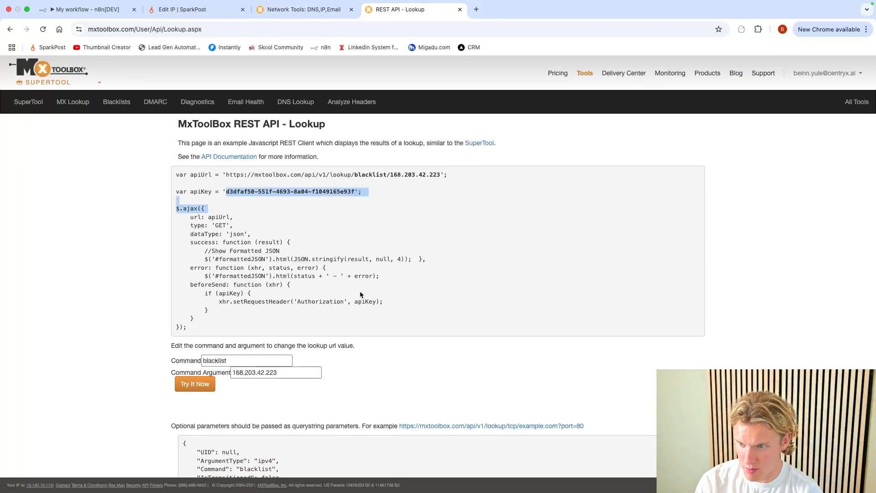
{"action": "left_click", "coordinate": [349, 242]}
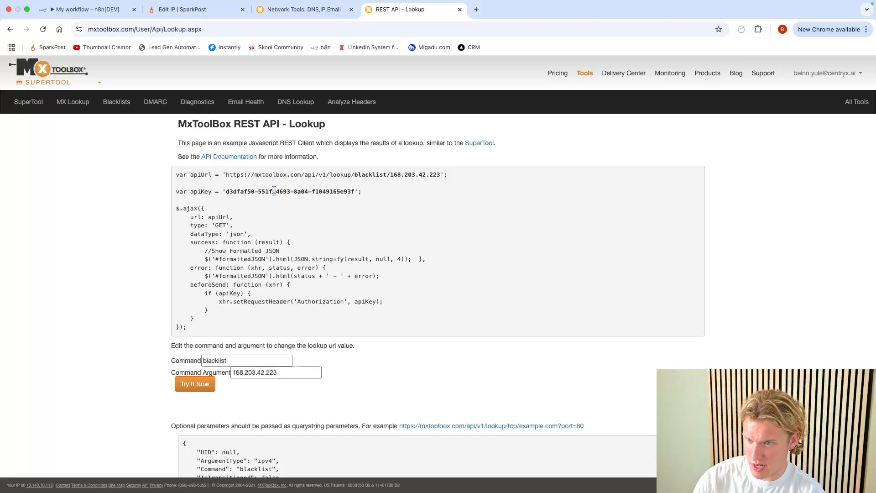
{"action": "scroll", "coordinate": [274, 191], "scroll_direction": "down", "scroll_amount": 7}
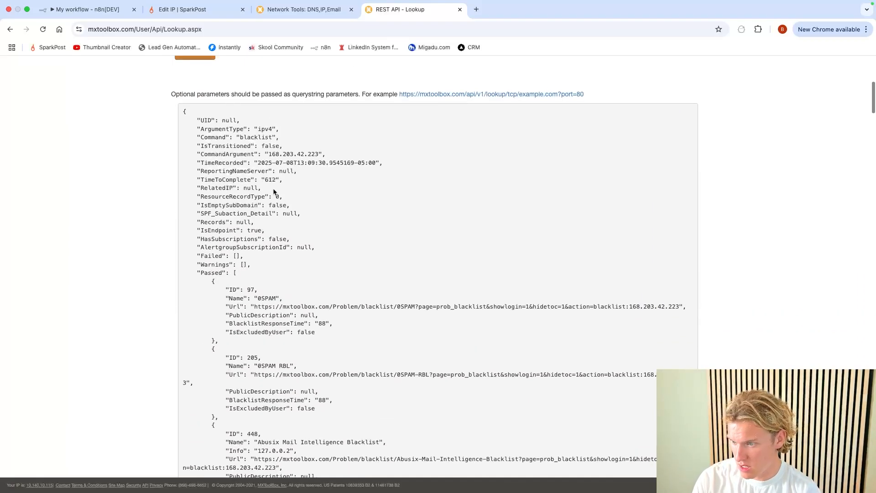
{"action": "scroll", "coordinate": [274, 191], "scroll_direction": "down", "scroll_amount": 2}
{"action": "scroll", "coordinate": [195, 103], "scroll_direction": "up", "scroll_amount": 2}
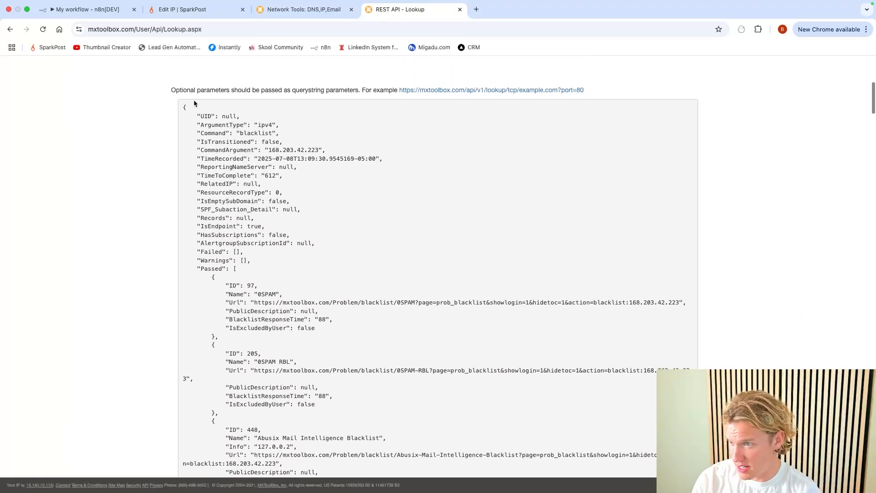
{"action": "scroll", "coordinate": [290, 207], "scroll_direction": "down", "scroll_amount": 2}
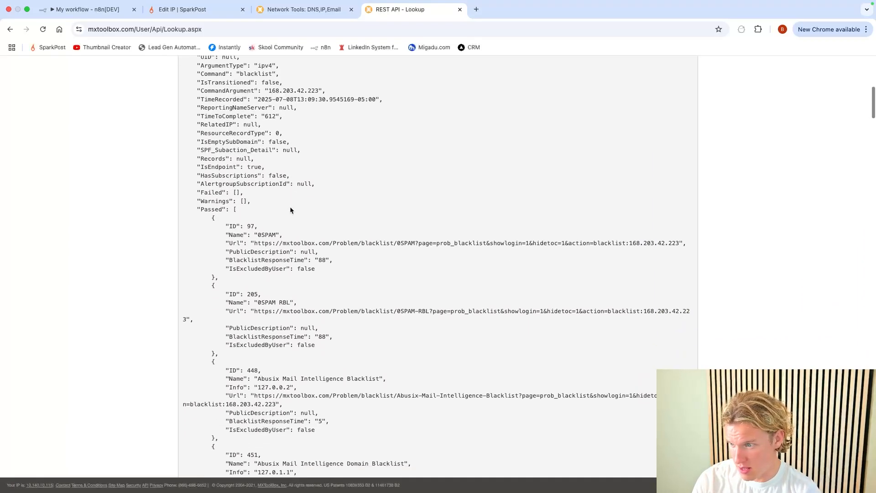
{"action": "scroll", "coordinate": [289, 206], "scroll_direction": "down", "scroll_amount": 6}
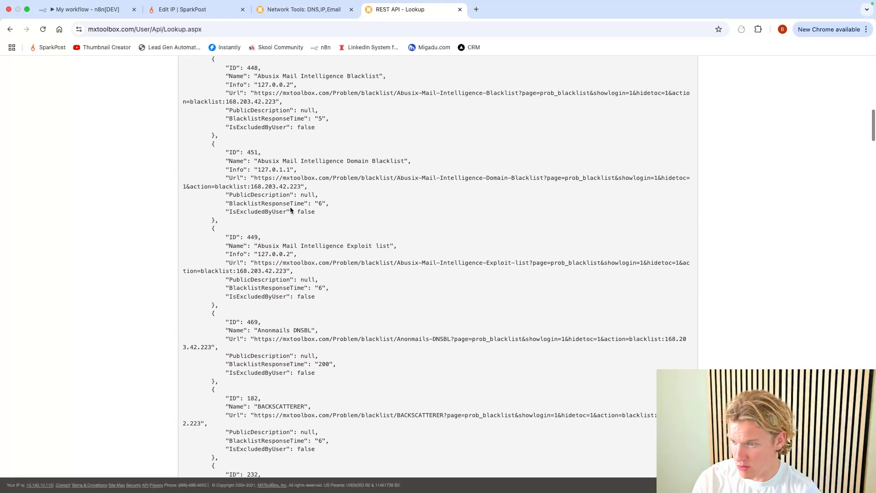
Review the JSON response again, comparing the Failed and Warnings arrays with the individual blacklist entries under Passed.
{"action": "scroll", "coordinate": [291, 210], "scroll_direction": "up", "scroll_amount": 9}
{"action": "scroll", "coordinate": [205, 256], "scroll_direction": "down", "scroll_amount": 1}
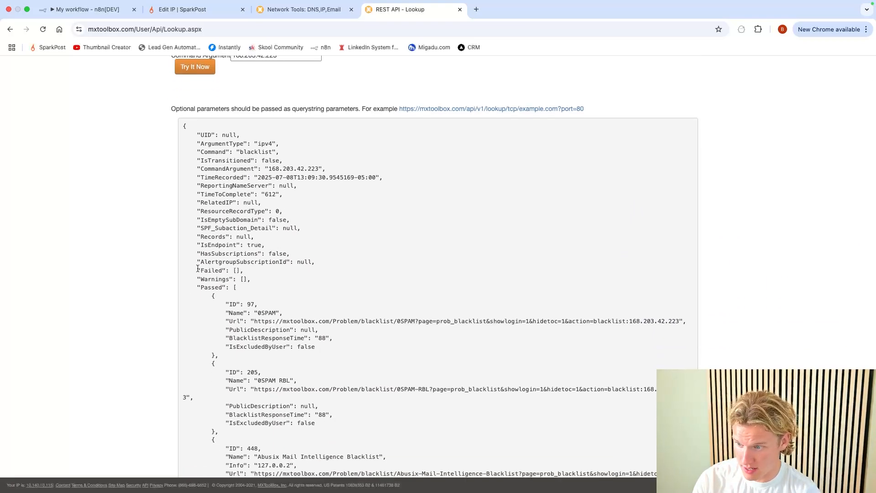
{"action": "left_click_drag", "start_coordinate": [198, 268], "coordinate": [251, 280]}
{"action": "left_click", "coordinate": [211, 271]}
{"action": "scroll", "coordinate": [222, 312], "scroll_direction": "down", "scroll_amount": 7}
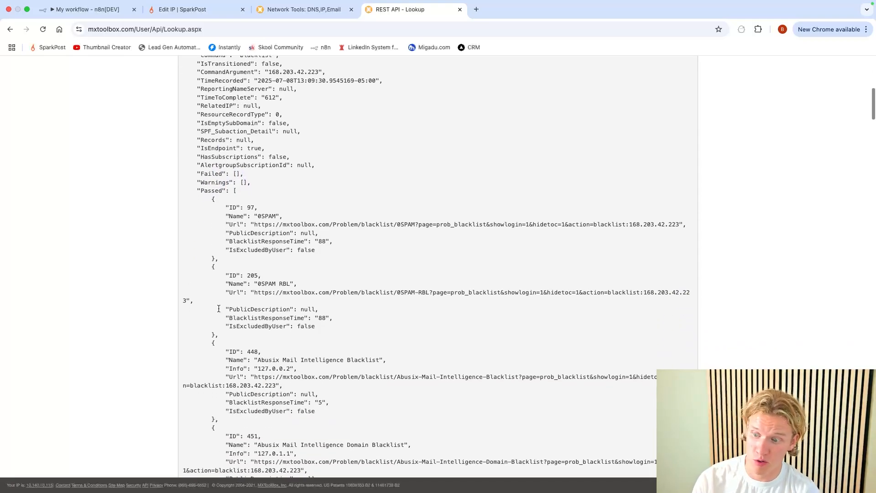
{"action": "scroll", "coordinate": [239, 304], "scroll_direction": "down", "scroll_amount": 4}
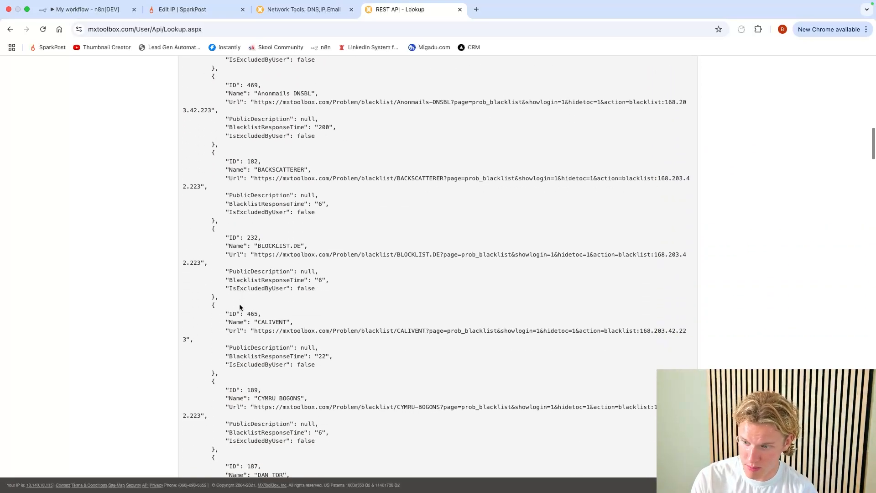
{"action": "scroll", "coordinate": [255, 287], "scroll_direction": "up", "scroll_amount": 15}
{"action": "scroll", "coordinate": [286, 269], "scroll_direction": "down", "scroll_amount": 1}
{"action": "scroll", "coordinate": [283, 269], "scroll_direction": "up", "scroll_amount": 2}
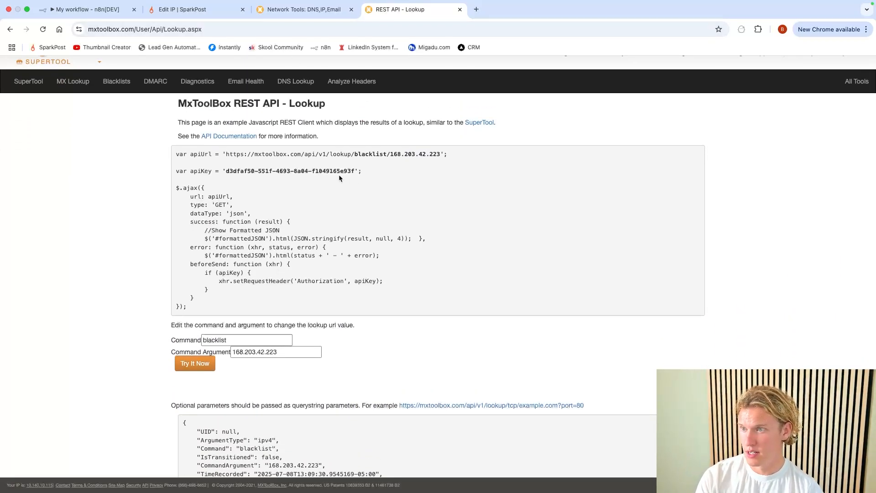
{"action": "left_click_drag", "start_coordinate": [227, 154], "coordinate": [444, 153]}
{"action": "key", "text": "cmd+c"}
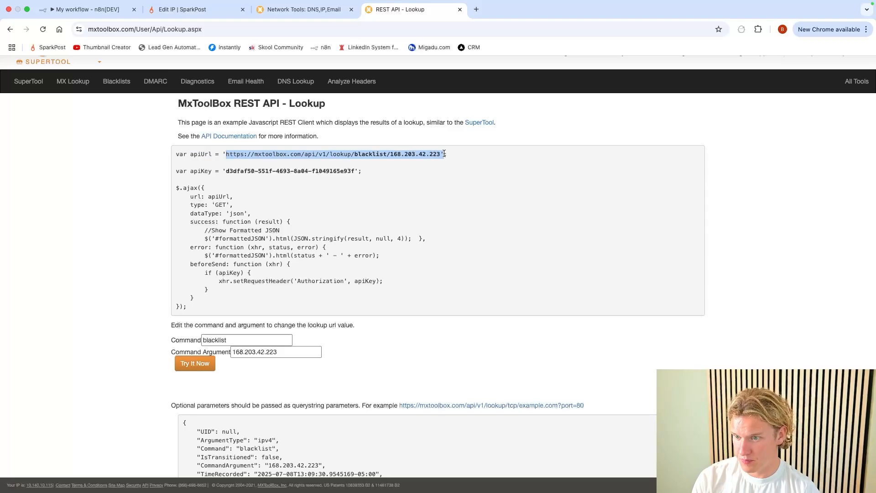
{"action": "left_click", "coordinate": [87, 9]}
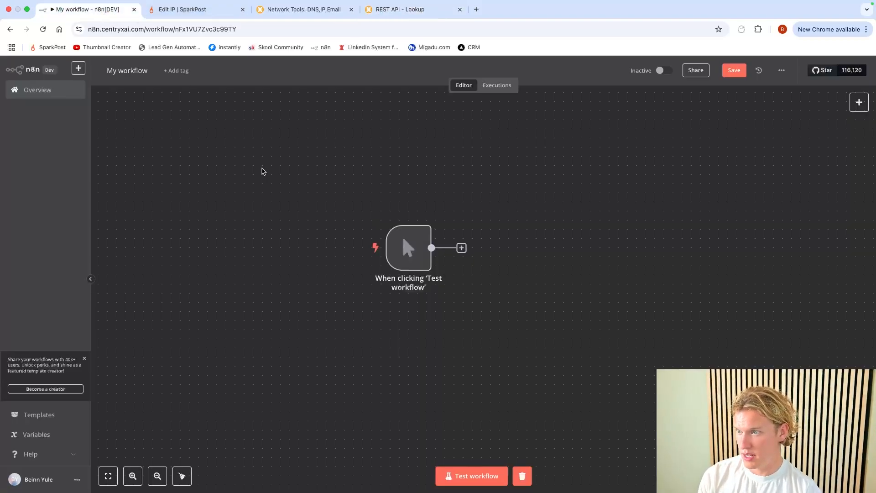
{"action": "left_click", "coordinate": [461, 248]}
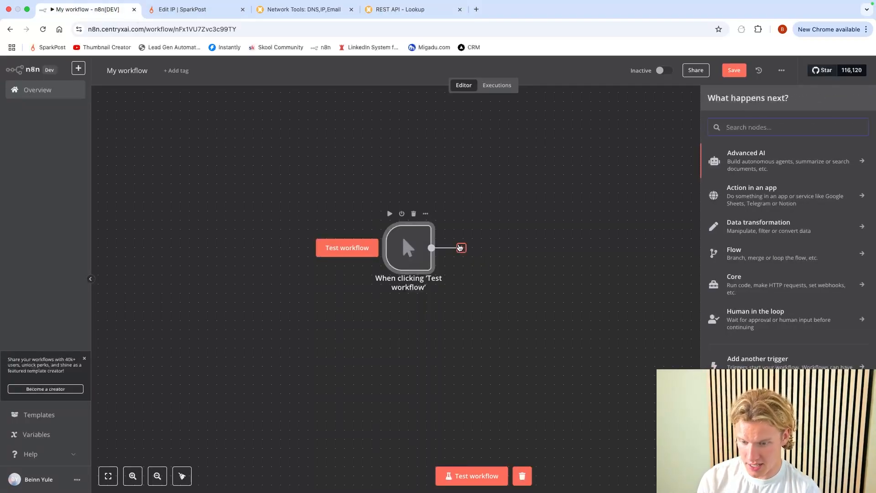
{"action": "type", "text": "http"}
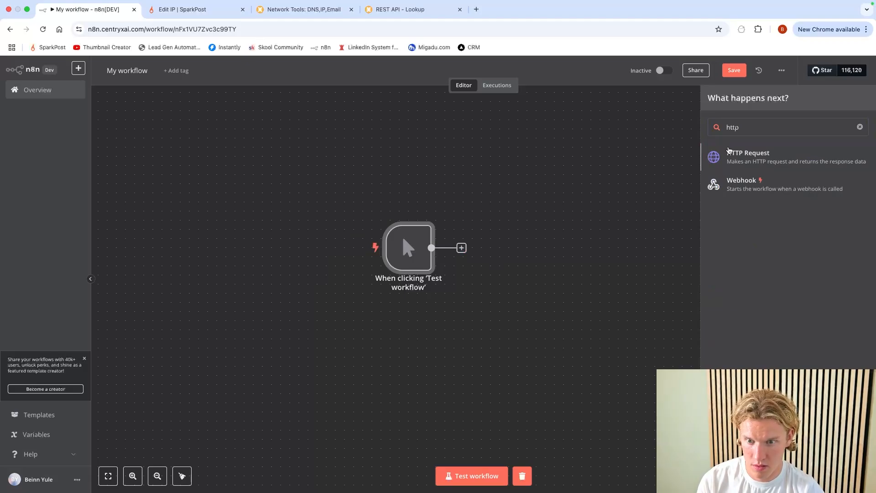
{"action": "left_click", "coordinate": [728, 151]}
{"action": "left_click", "coordinate": [406, 177]}
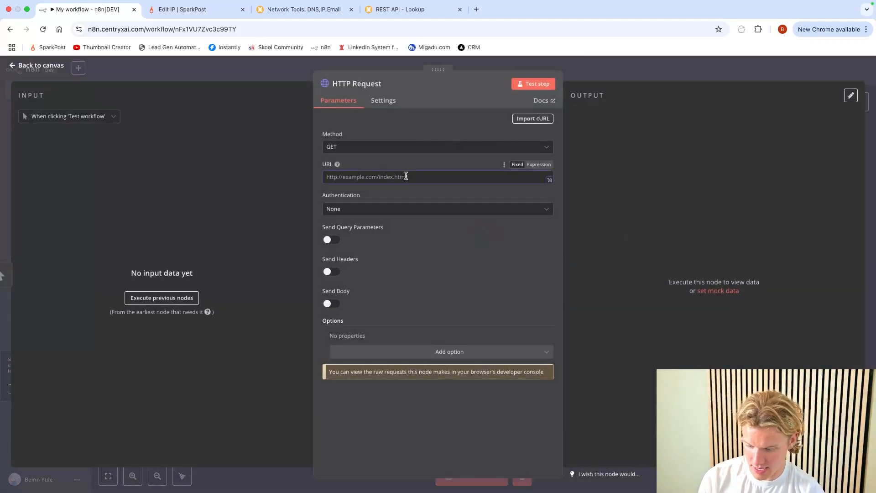
{"action": "key", "text": "cmd+v"}
Check the request type in the MxToolbox sample, and enable headers in the n8n HTTP Request node with a parameter named Authorization.
{"action": "left_click", "coordinate": [413, 10]}
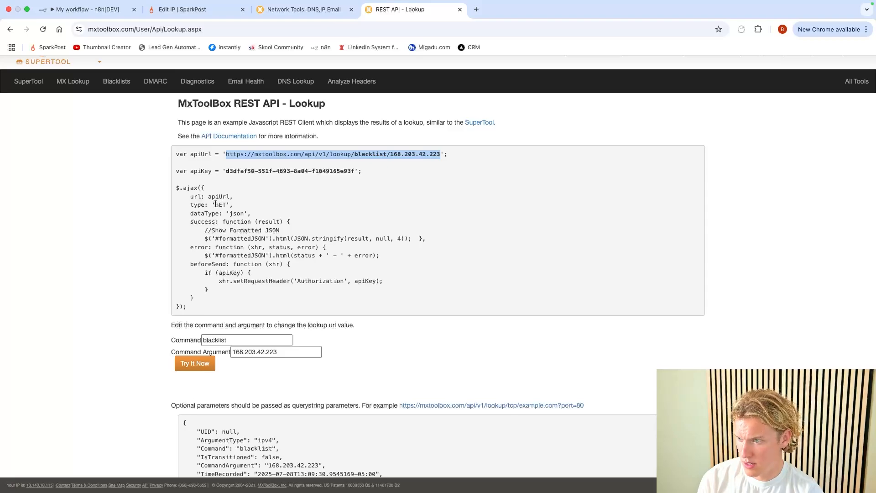
{"action": "left_click", "coordinate": [80, 9]}
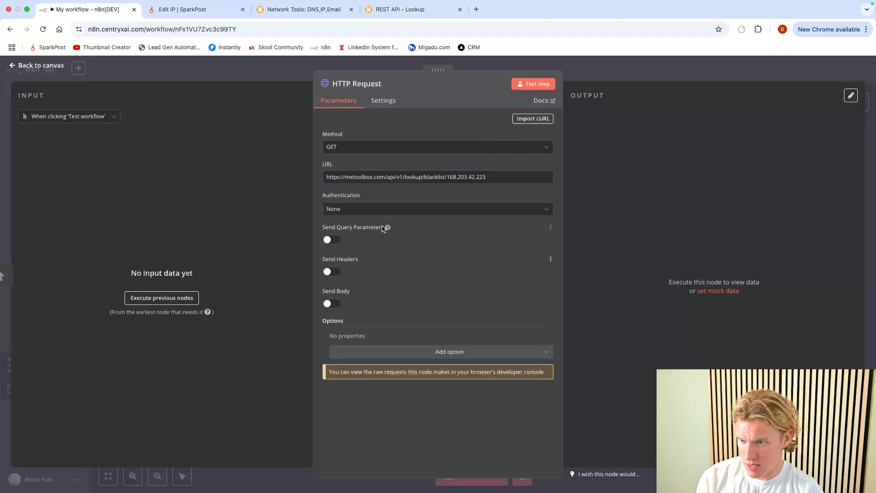
{"action": "left_click", "coordinate": [332, 272]}
{"action": "scroll", "coordinate": [352, 285], "scroll_direction": "down", "scroll_amount": 2}
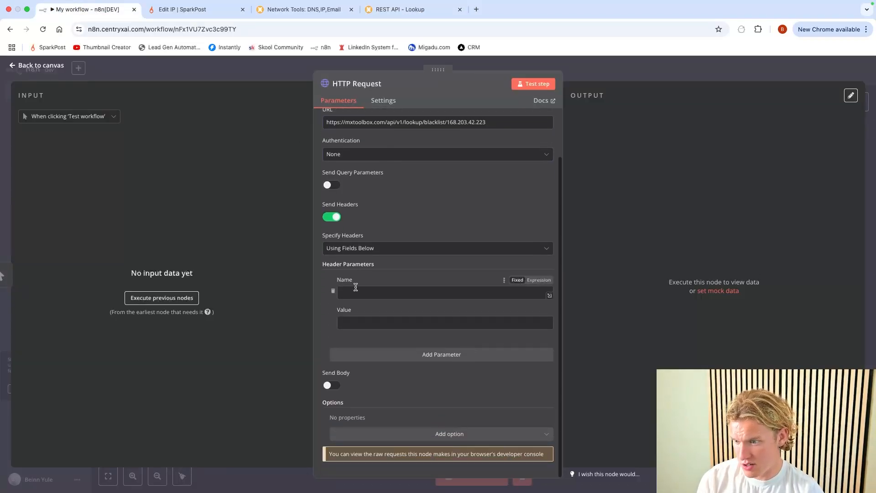
{"action": "left_click", "coordinate": [356, 292]}
{"action": "type", "text": "Authorization"}
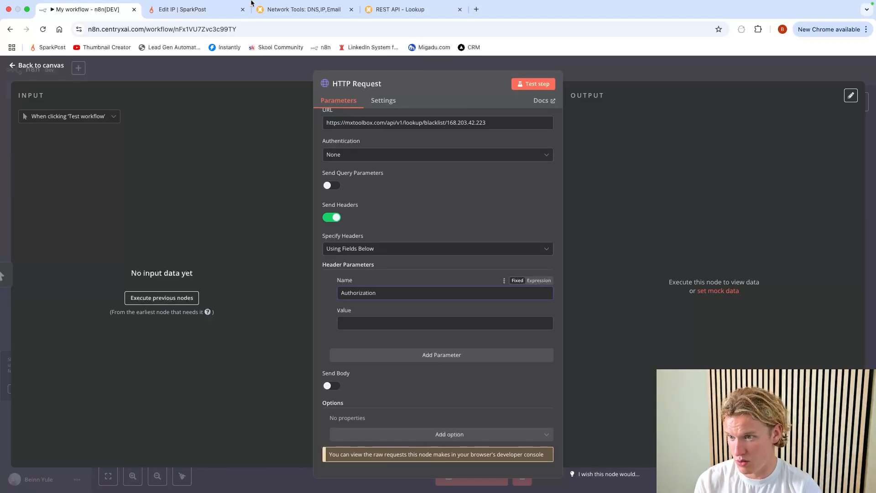
Copy the API key from the MxToolbox sample code and paste it as the Authorization header's value in n8n.
{"action": "left_click", "coordinate": [388, 9]}
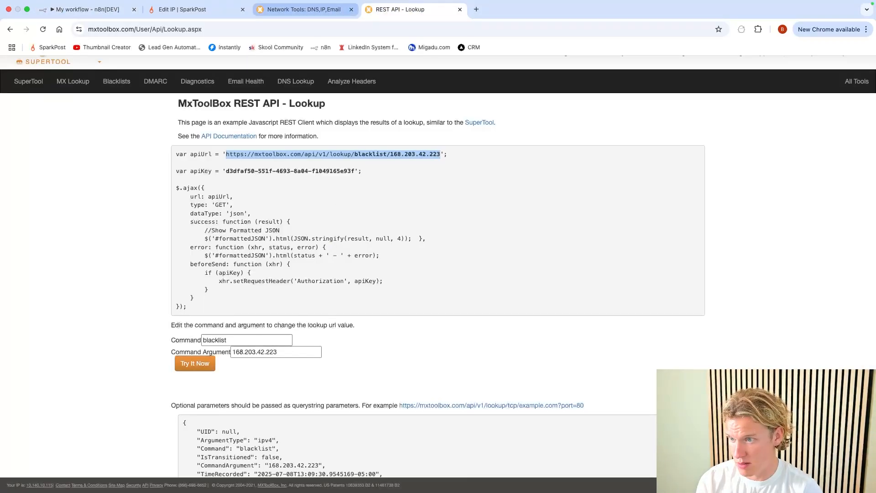
{"action": "left_click", "coordinate": [313, 233]}
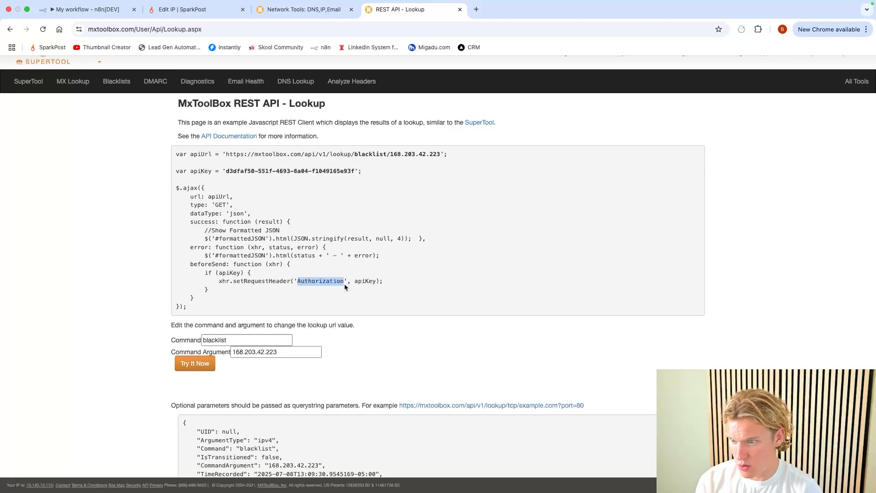
{"action": "left_click_drag", "start_coordinate": [355, 281], "coordinate": [383, 281]}
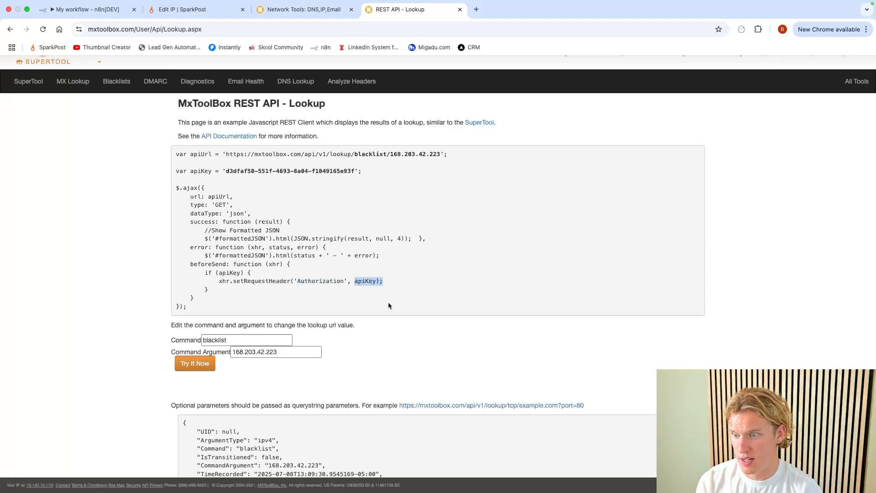
{"action": "left_click", "coordinate": [368, 278]}
{"action": "left_click_drag", "start_coordinate": [198, 172], "coordinate": [355, 171]}
{"action": "key", "text": "super+c"}
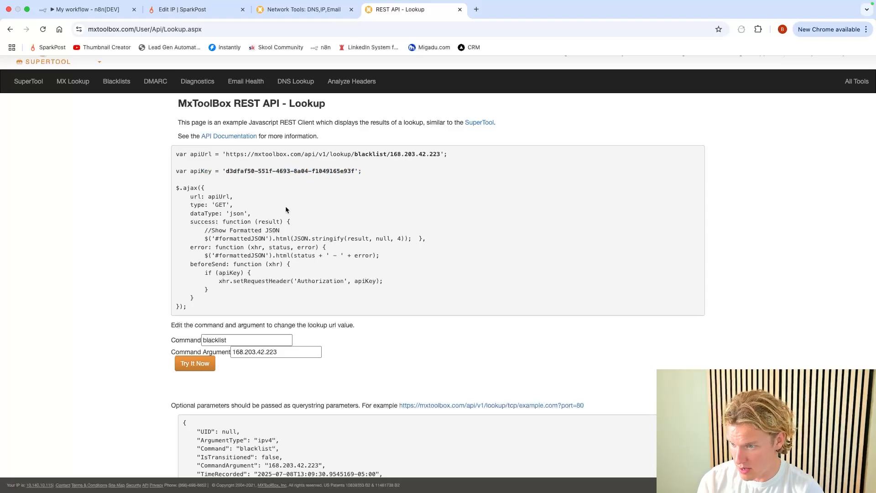
{"action": "left_click_drag", "start_coordinate": [227, 172], "coordinate": [353, 172]}
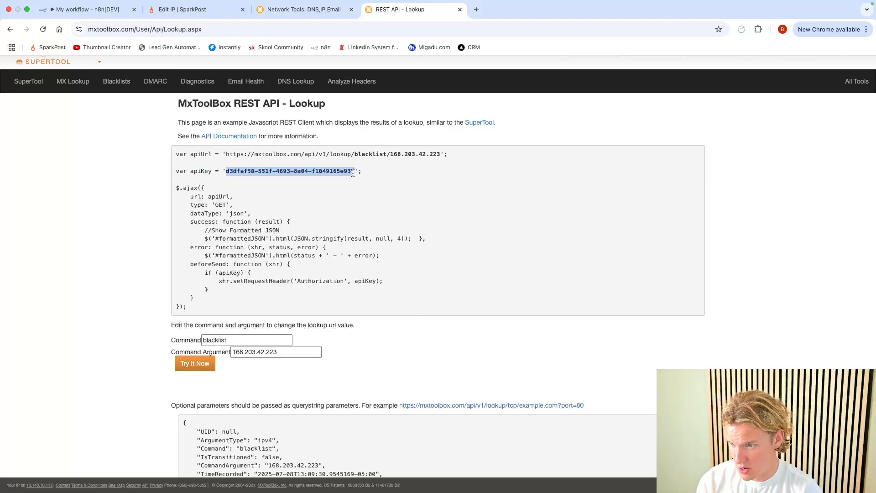
{"action": "left_click", "coordinate": [87, 10]}
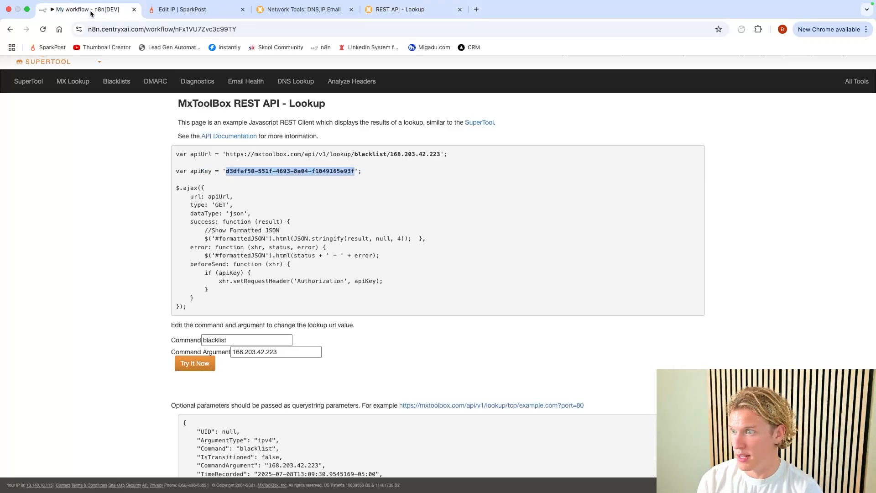
{"action": "left_click", "coordinate": [418, 322]}
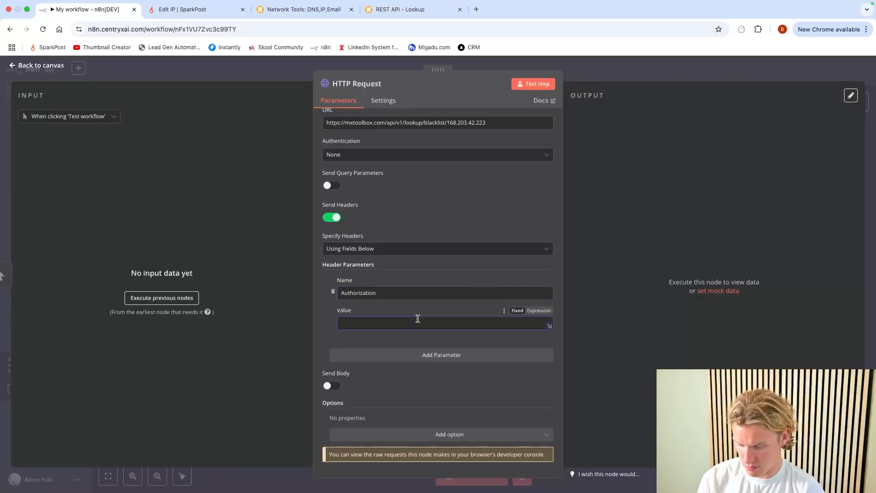
{"action": "key", "text": "super+v"}
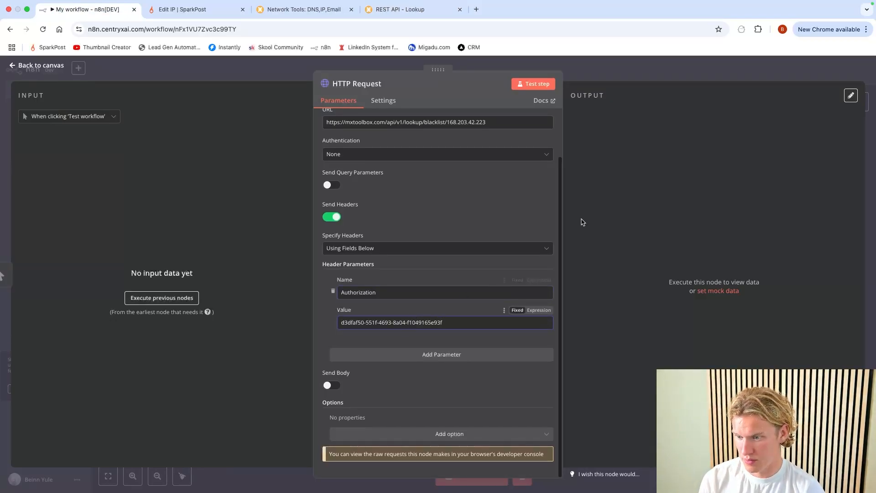
Test the HTTP Request node and review the Failed and Warnings arrays in its output.
{"action": "left_click", "coordinate": [517, 87]}
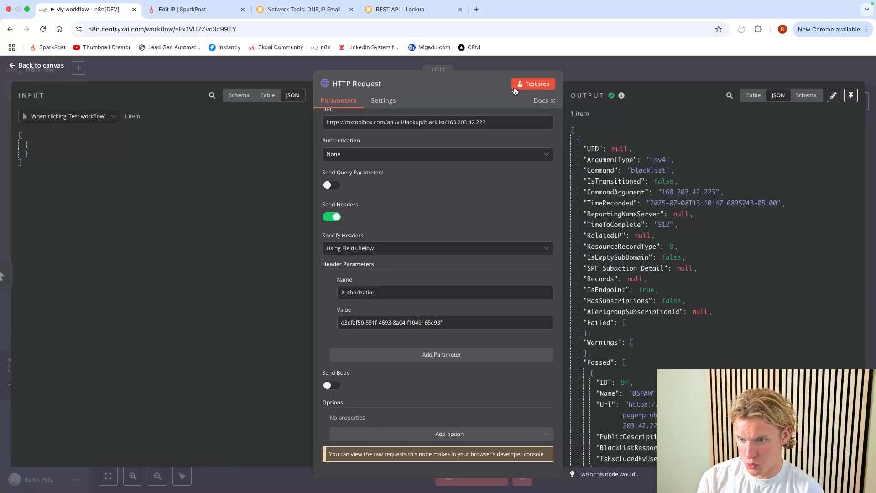
{"action": "scroll", "coordinate": [642, 177], "scroll_direction": "down", "scroll_amount": 10}
{"action": "scroll", "coordinate": [642, 177], "scroll_direction": "up", "scroll_amount": 10}
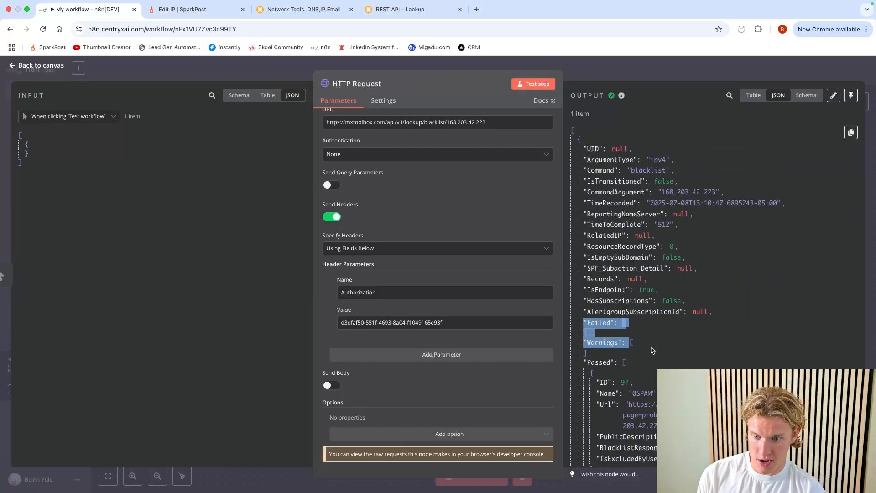
{"action": "key", "text": "Escape"}
Rename the HTTP Request node as Check IP Blacklist.
{"action": "left_click_drag", "start_coordinate": [497, 256], "coordinate": [543, 265]}
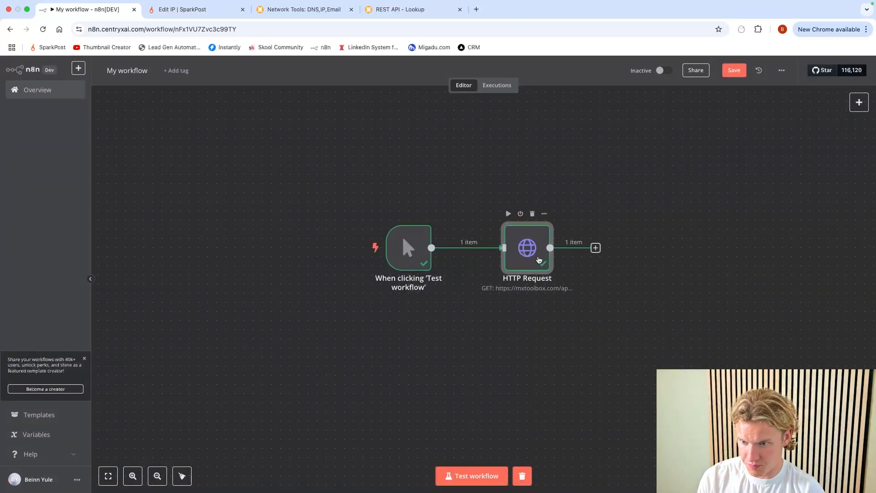
{"action": "right_click", "coordinate": [533, 258]}
{"action": "left_click", "coordinate": [581, 292]}
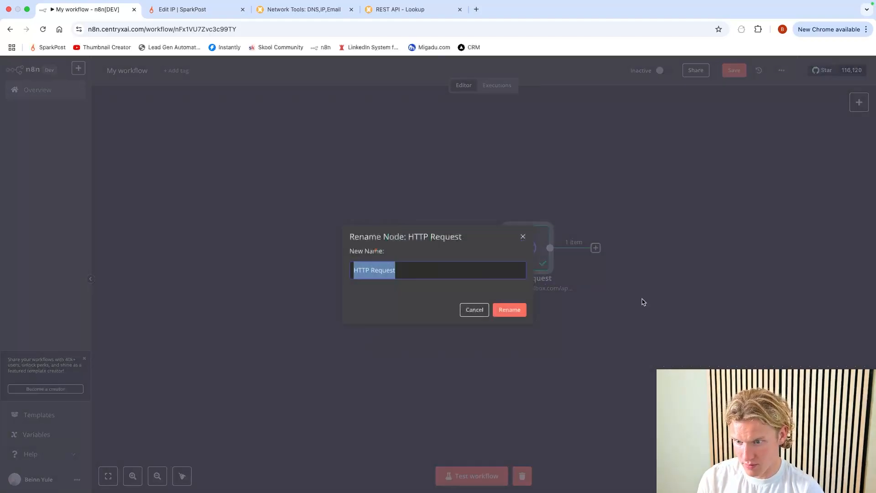
{"action": "type", "text": "CHeck"}
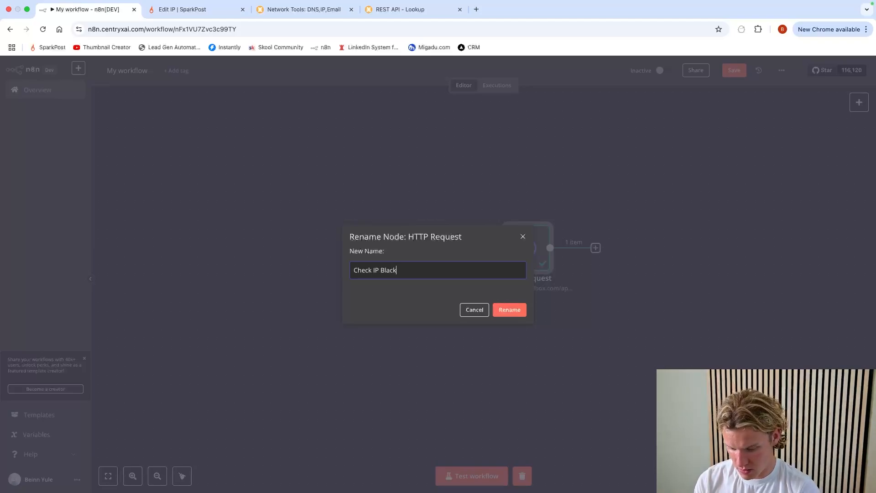
{"action": "type", "text": "IP Blacklist"}
{"action": "key", "text": "Return"}
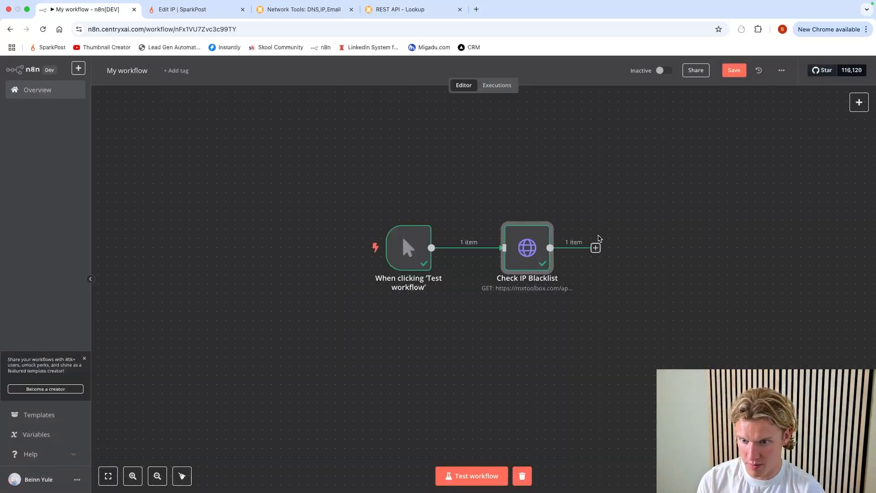
Add an If node after the Check IP Blacklist node.
{"action": "left_click", "coordinate": [595, 249]}
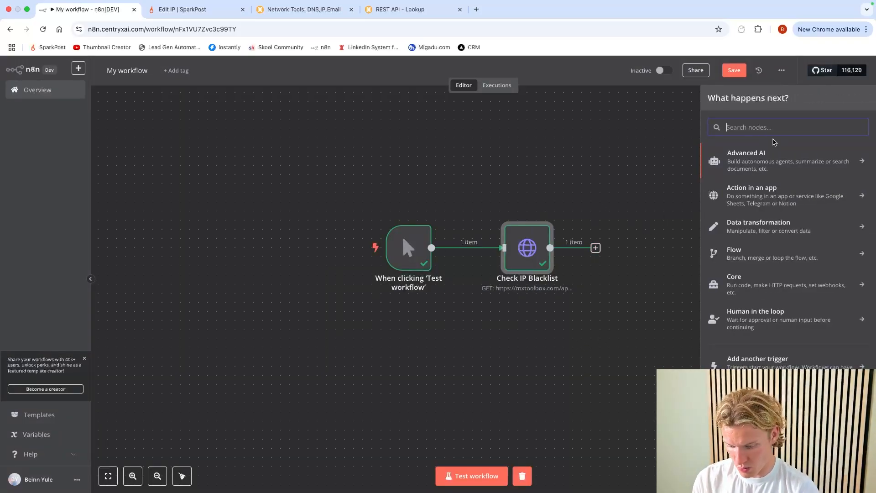
{"action": "type", "text": "if"}
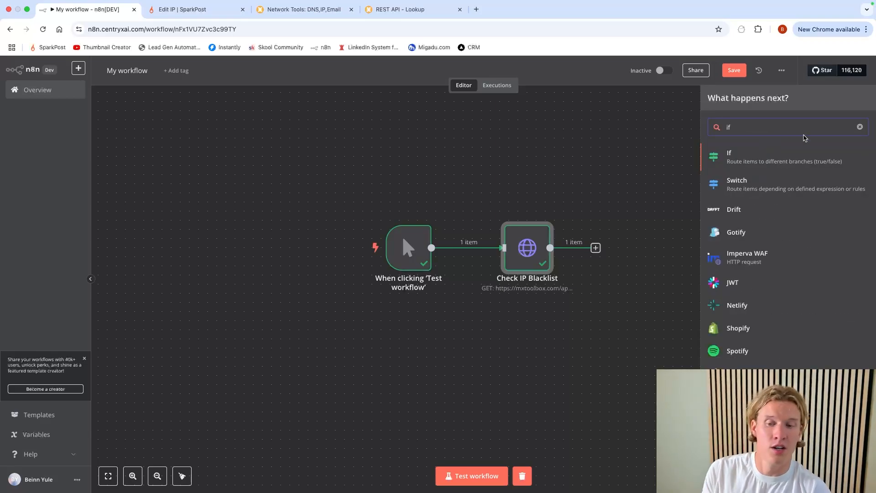
{"action": "left_click", "coordinate": [790, 155]}
{"action": "scroll", "coordinate": [604, 191], "scroll_direction": "right", "scroll_amount": 5}
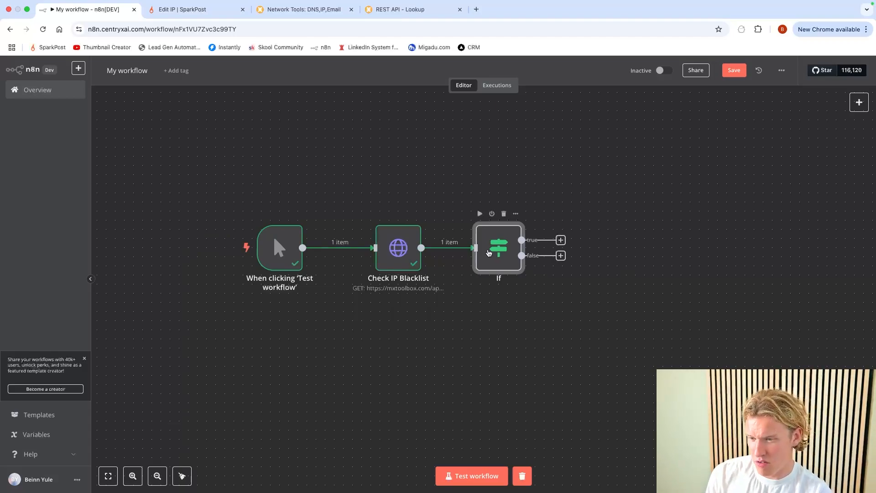
Examine the Failed array in the Check IP Blacklist node's output.
{"action": "double_click", "coordinate": [398, 248]}
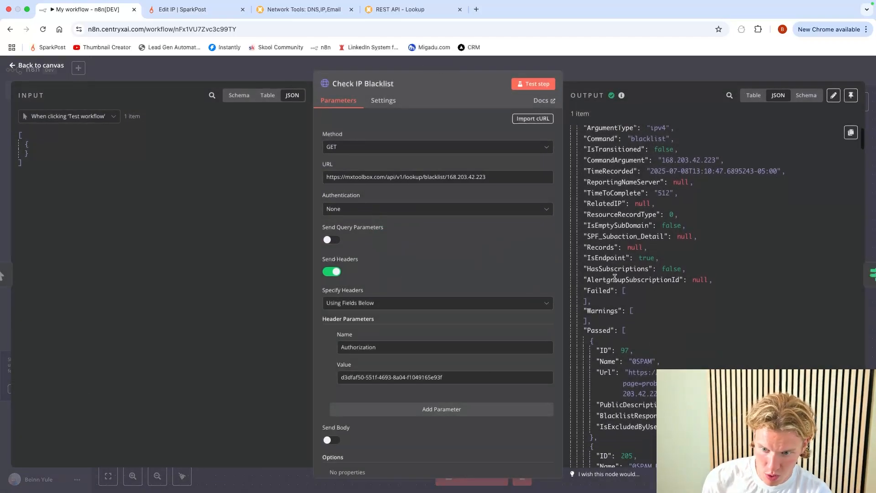
{"action": "scroll", "coordinate": [615, 277], "scroll_direction": "down", "scroll_amount": 1}
{"action": "left_click_drag", "start_coordinate": [585, 275], "coordinate": [638, 286]}
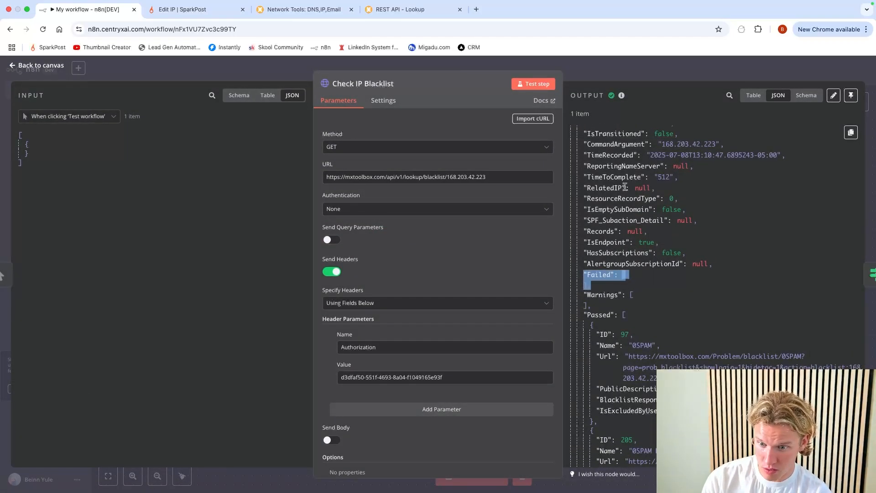
{"action": "left_click", "coordinate": [585, 68]}
Map the Failed field from the Check IP Blacklist output as the first value of the If node's condition.
{"action": "double_click", "coordinate": [501, 238]}
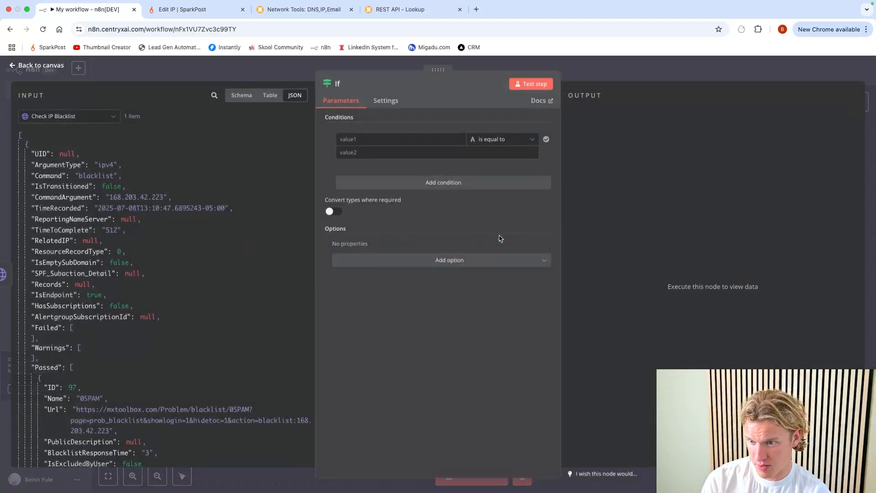
{"action": "left_click", "coordinate": [434, 139]}
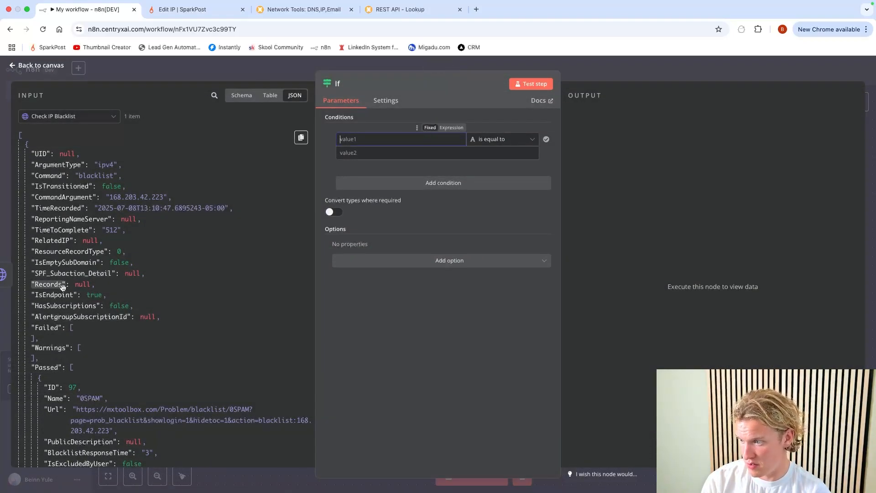
{"action": "left_click_drag", "start_coordinate": [46, 327], "coordinate": [363, 137]}
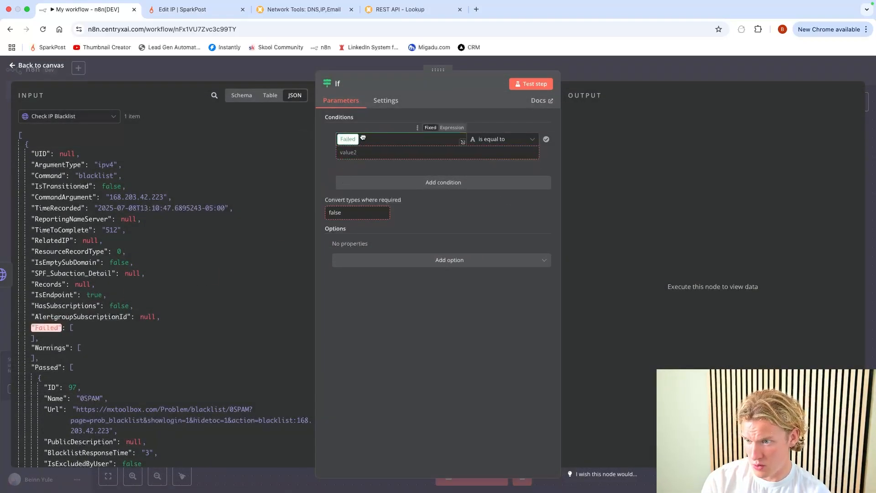
Set the If condition to the array comparison "length less than or equal to" with 0 as the second value.
{"action": "left_click", "coordinate": [502, 139]}
{"action": "mouse_move", "coordinate": [526, 228]}
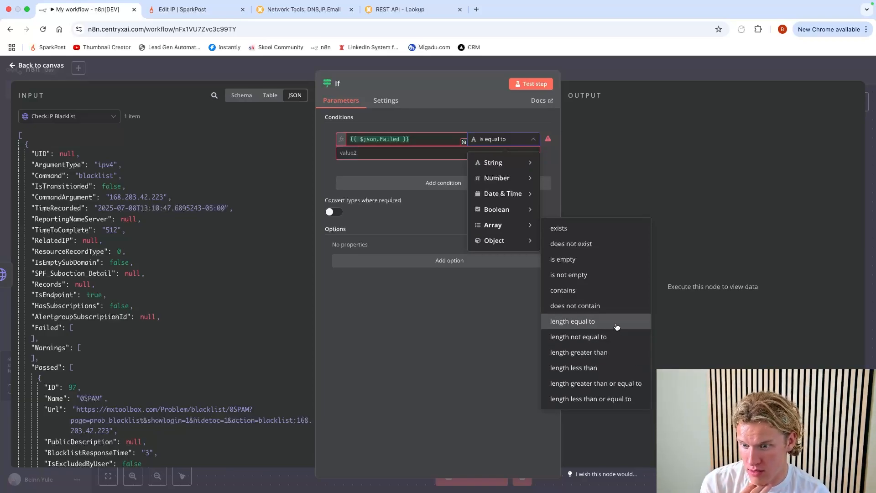
{"action": "left_click", "coordinate": [613, 404]}
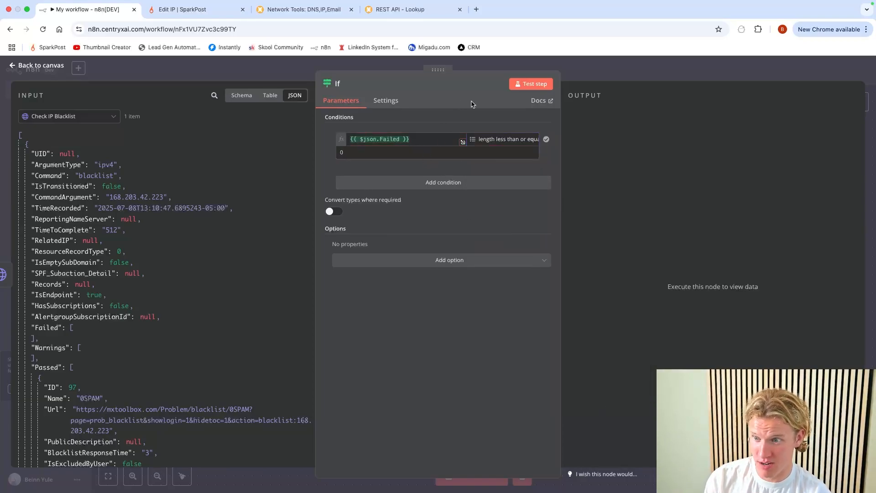
{"action": "left_click", "coordinate": [604, 67]}
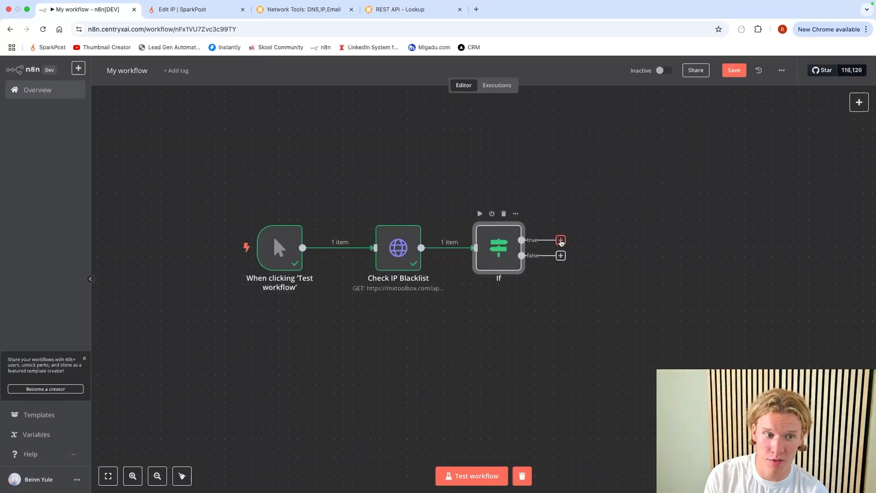
{"action": "double_click", "coordinate": [398, 254]}
{"action": "left_click", "coordinate": [592, 77]}
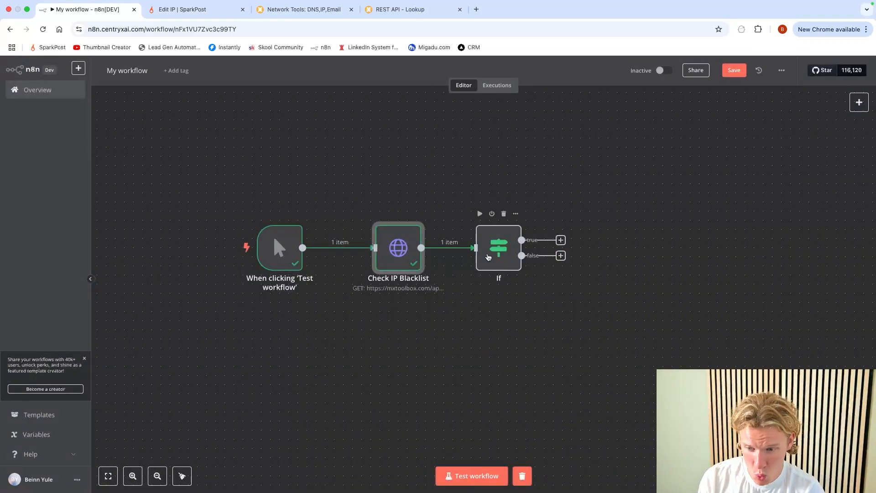
{"action": "double_click", "coordinate": [398, 251]}
{"action": "key", "text": "Escape"}
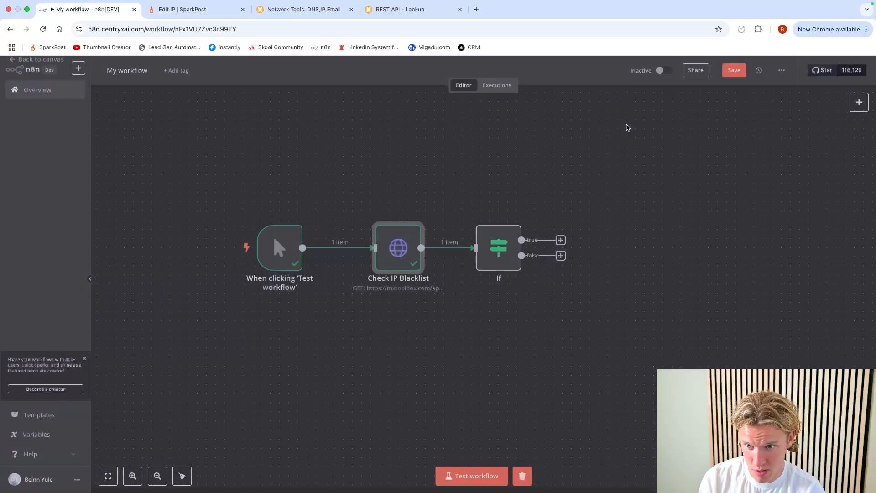
Add a Pushover push-message node to the false branch of the If node.
{"action": "left_click", "coordinate": [561, 255]}
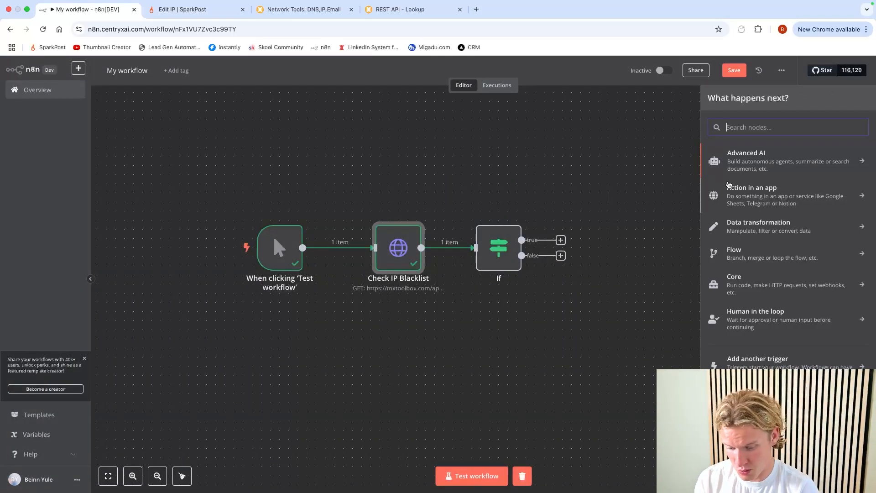
{"action": "type", "text": "pushover"}
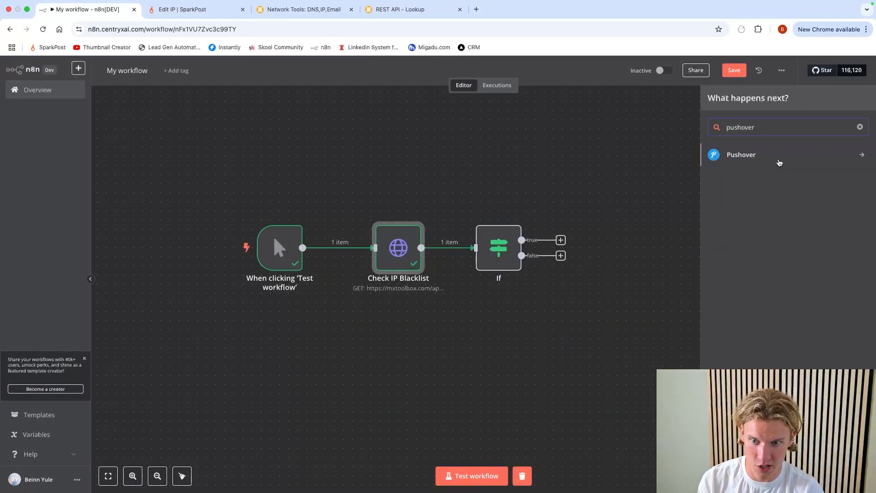
{"action": "left_click", "coordinate": [779, 160]}
{"action": "left_click", "coordinate": [755, 176]}
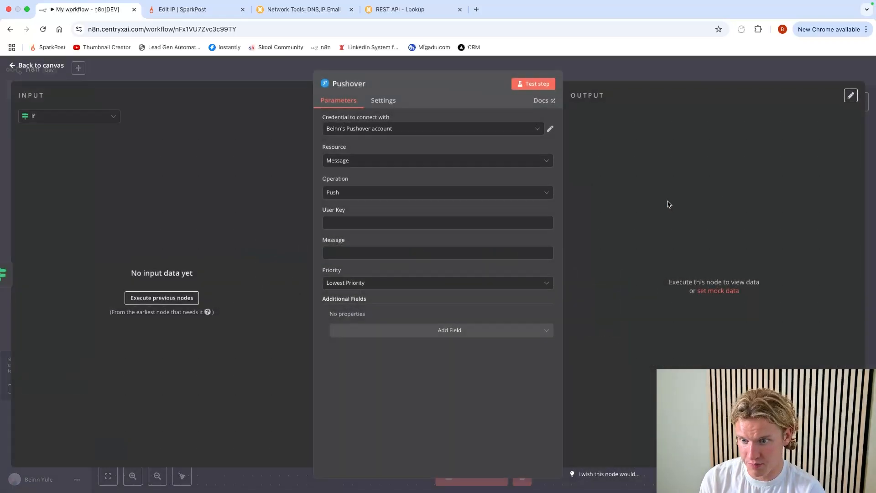
Set the Pushover message to "IP has been blacklisted. STOP ALL CAMPAIGNS ASAP", leaving the user key empty.
{"action": "left_click", "coordinate": [386, 220]}
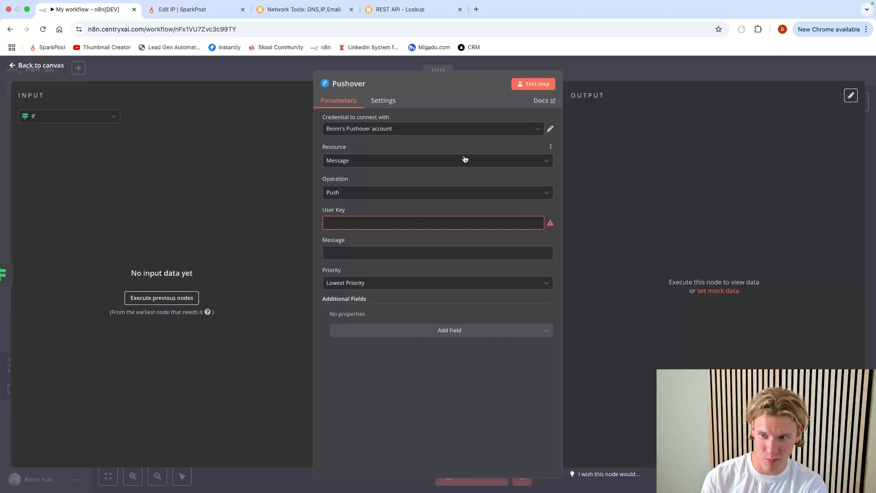
{"action": "left_click", "coordinate": [400, 222]}
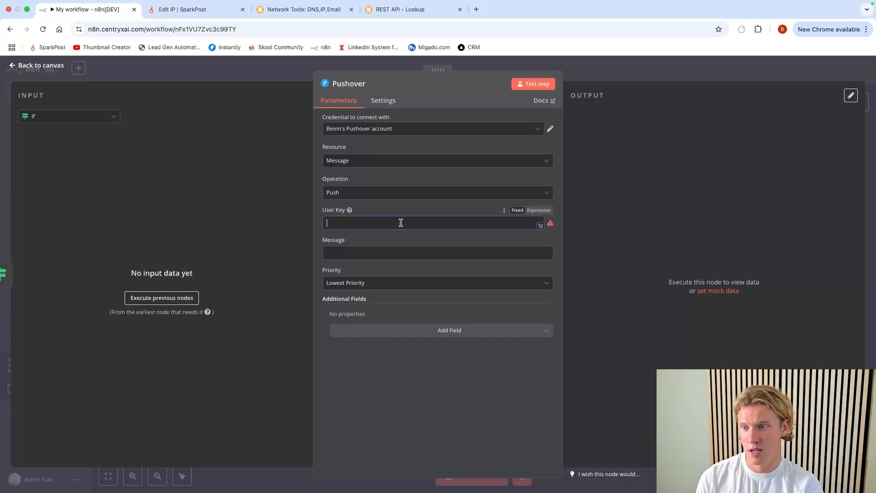
{"action": "left_click", "coordinate": [383, 250]}
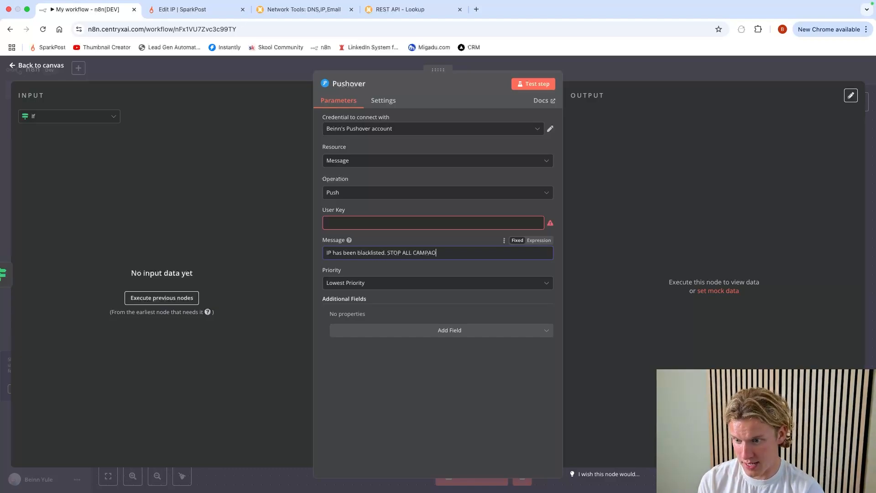
{"action": "type", "text": "UIG"}
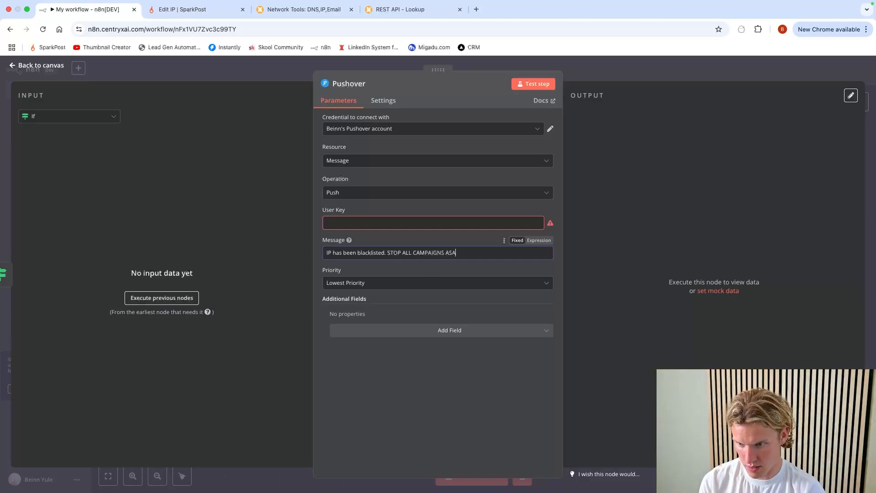
{"action": "key", "text": "Escape"}
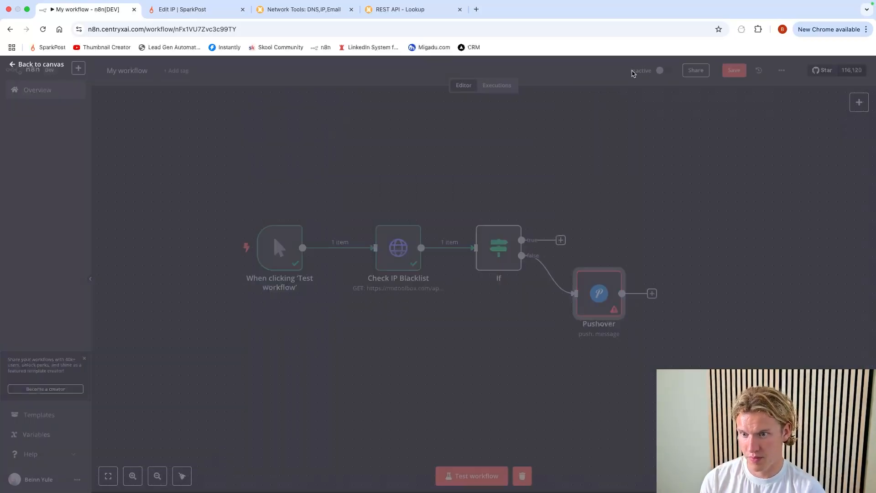
Delete the manual trigger node from the start of the workflow.
{"action": "scroll", "coordinate": [666, 261], "scroll_direction": "left", "scroll_amount": 1}
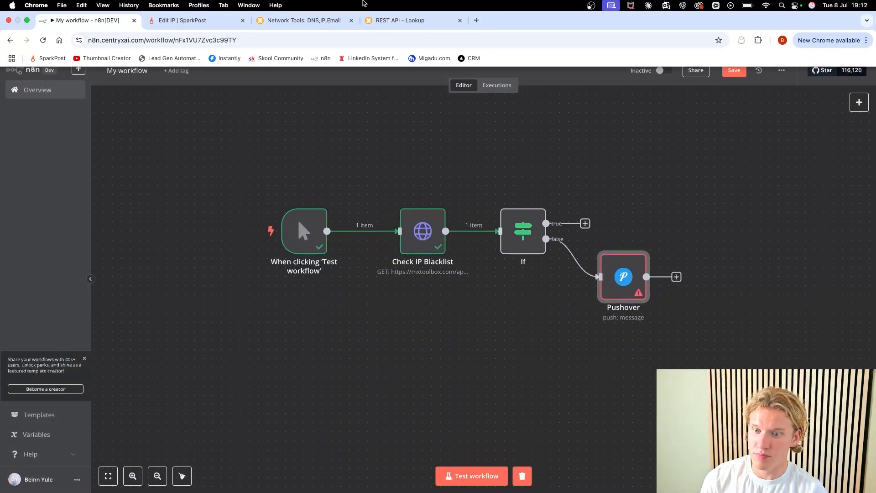
{"action": "mouse_move", "coordinate": [461, 227]}
{"action": "scroll", "coordinate": [466, 192], "scroll_direction": "right", "scroll_amount": 1}
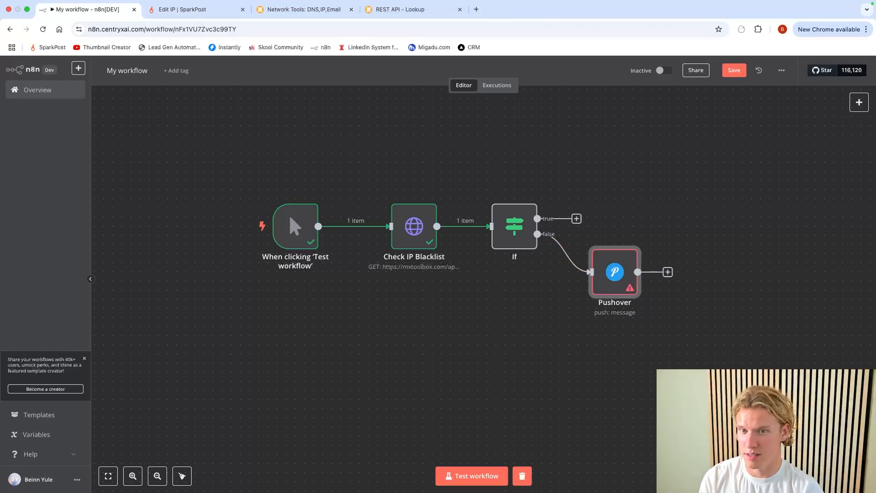
{"action": "mouse_move", "coordinate": [295, 223]}
{"action": "left_click", "coordinate": [300, 195]}
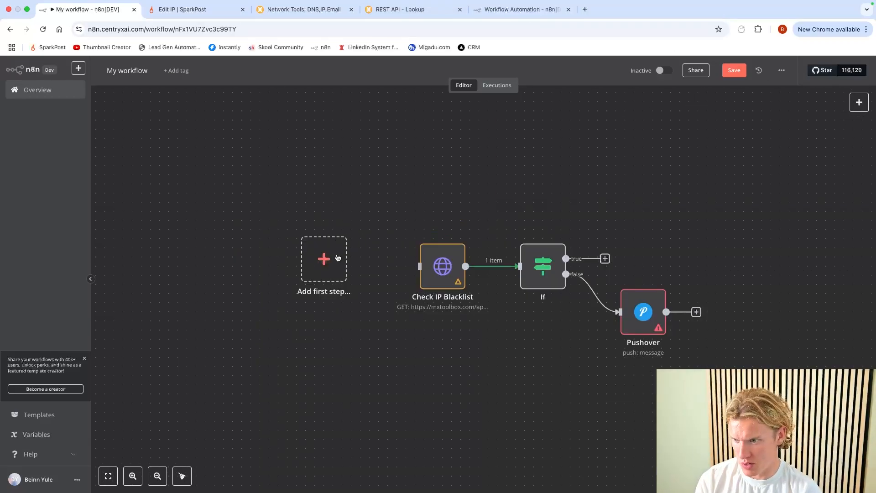
Add a Schedule Trigger as the first step before Check IP Blacklist, set to run every day at 6am.
{"action": "left_click", "coordinate": [326, 259]}
{"action": "left_click", "coordinate": [779, 248]}
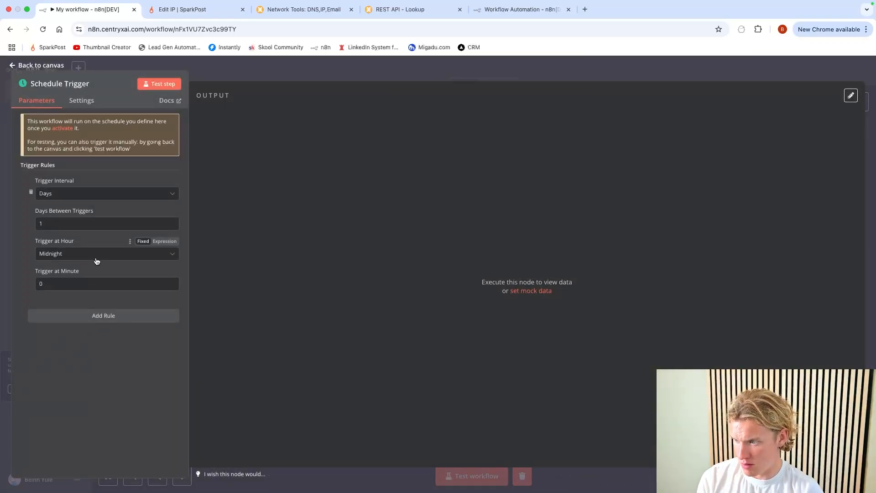
{"action": "left_click", "coordinate": [97, 255]}
{"action": "scroll", "coordinate": [77, 319], "scroll_direction": "down", "scroll_amount": 3}
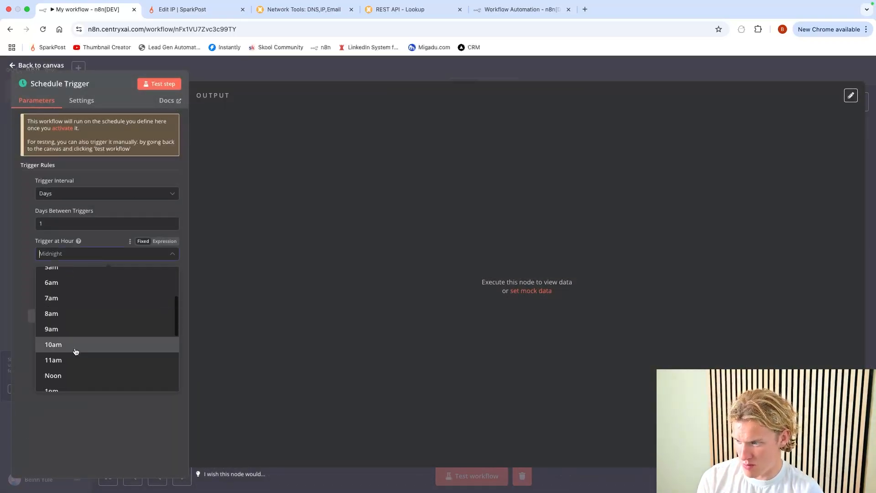
{"action": "left_click", "coordinate": [79, 284]}
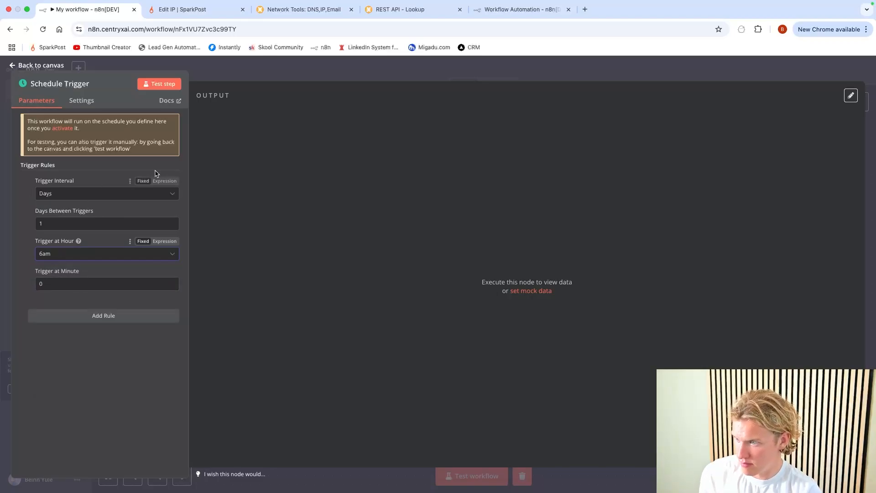
{"action": "left_click", "coordinate": [278, 73]}
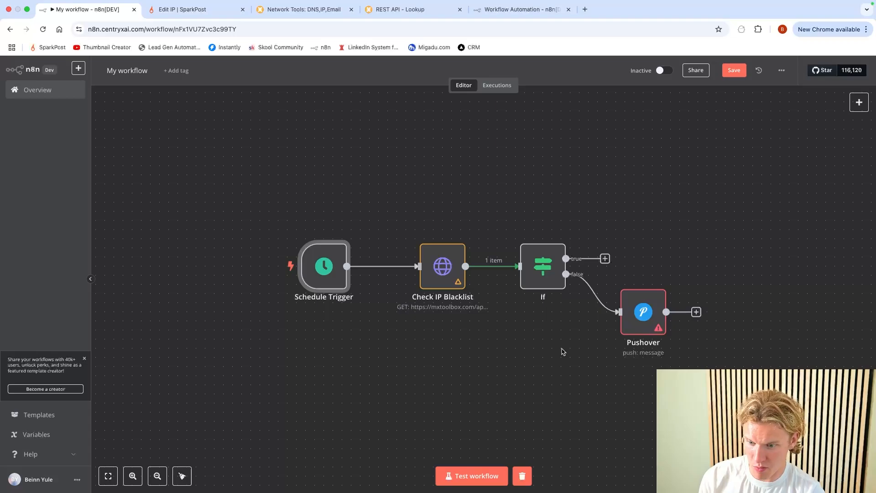
Switch to the empty workflow My workflow 2 and add a manual trigger followed by an HTTP Request node.
{"action": "scroll", "coordinate": [673, 176], "scroll_direction": "right", "scroll_amount": 5}
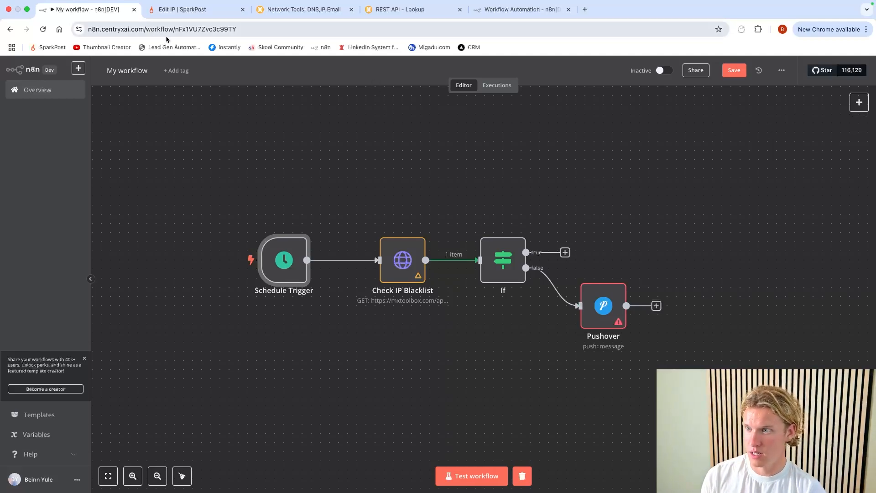
{"action": "left_click", "coordinate": [520, 9]}
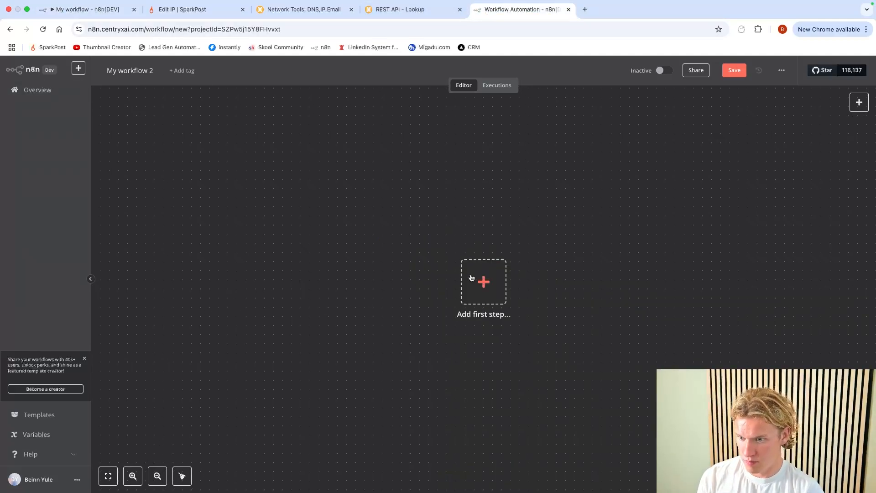
{"action": "left_click", "coordinate": [483, 281]}
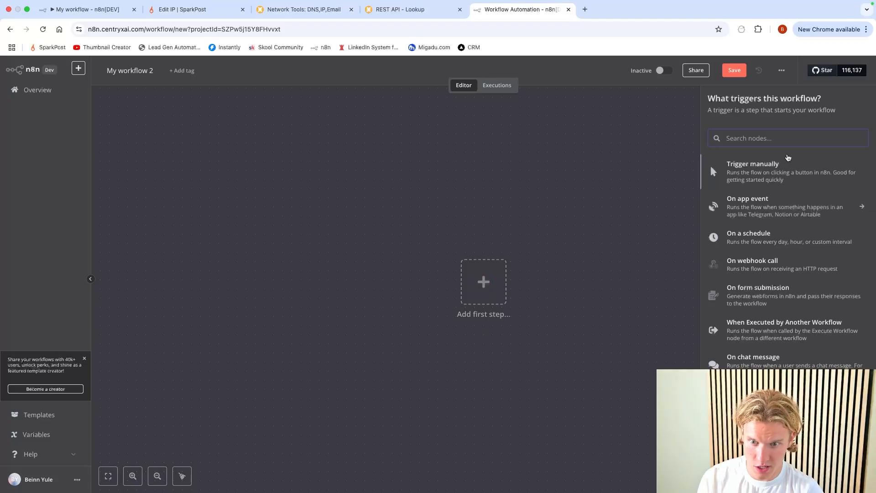
{"action": "left_click", "coordinate": [786, 169]}
{"action": "left_click", "coordinate": [536, 289]}
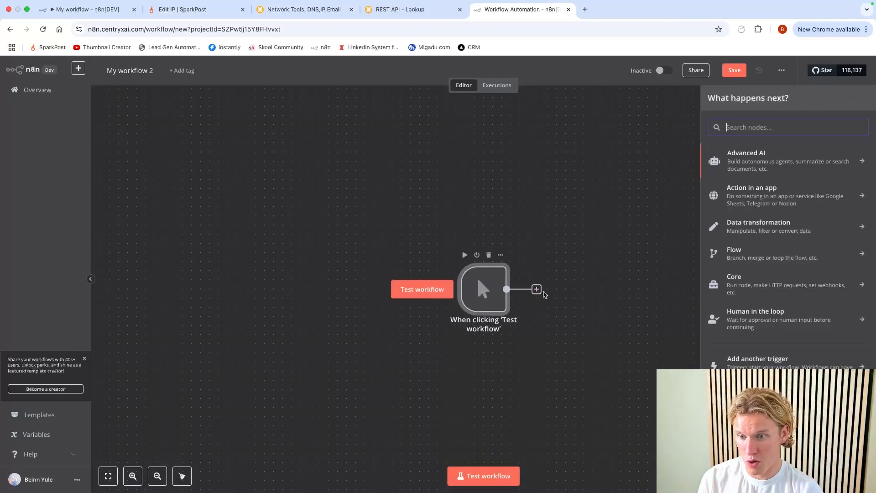
{"action": "type", "text": "http"}
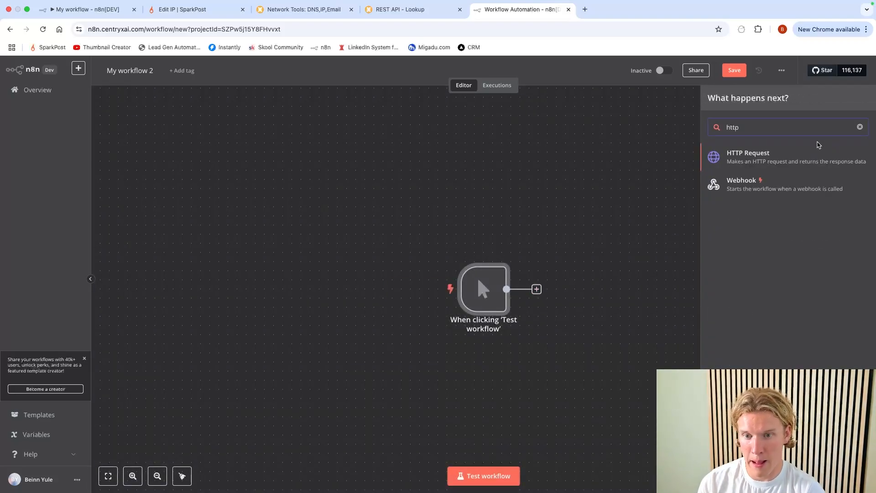
{"action": "left_click", "coordinate": [811, 156]}
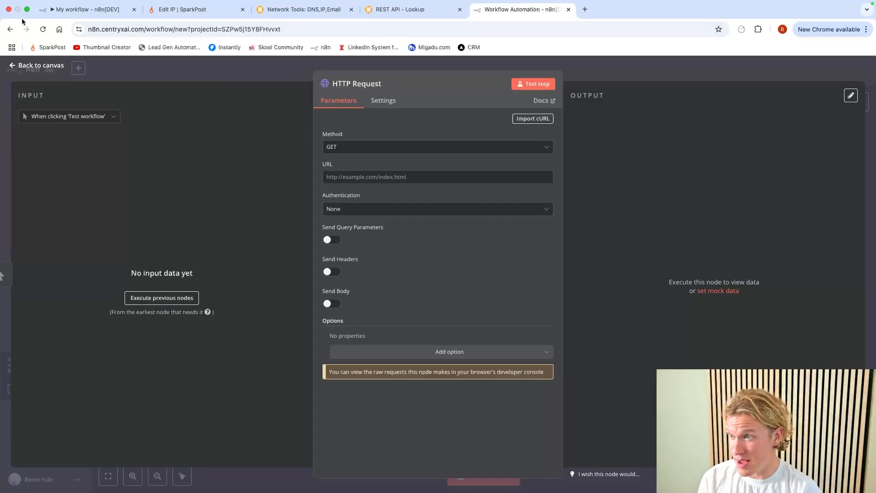
{"action": "left_click", "coordinate": [602, 80]}
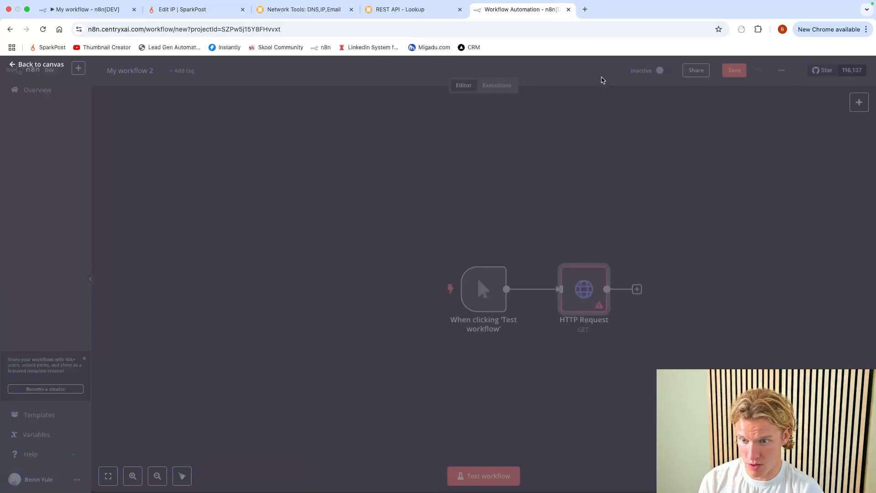
Insert a Google Sheets Get Row(s) node between the manual trigger and HTTP Request, using the Domain Tracker document.
{"action": "scroll", "coordinate": [485, 166], "scroll_direction": "right", "scroll_amount": 5}
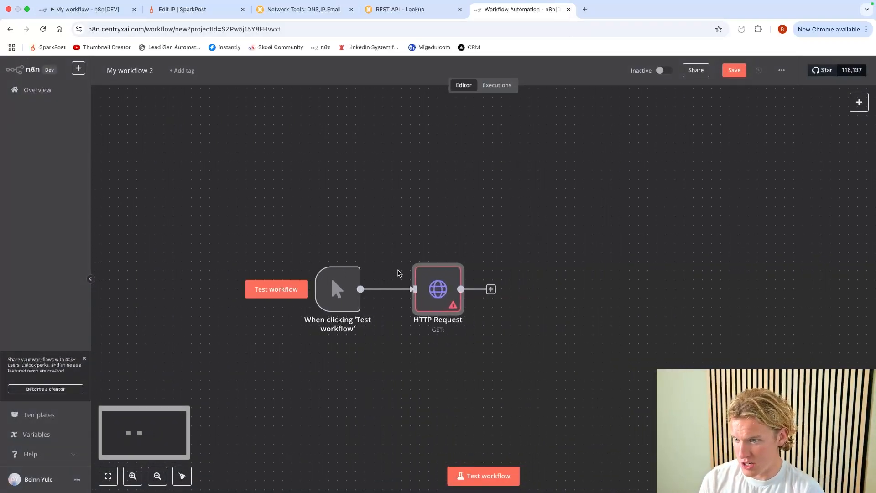
{"action": "left_click", "coordinate": [380, 289]}
{"action": "type", "text": "sheet"}
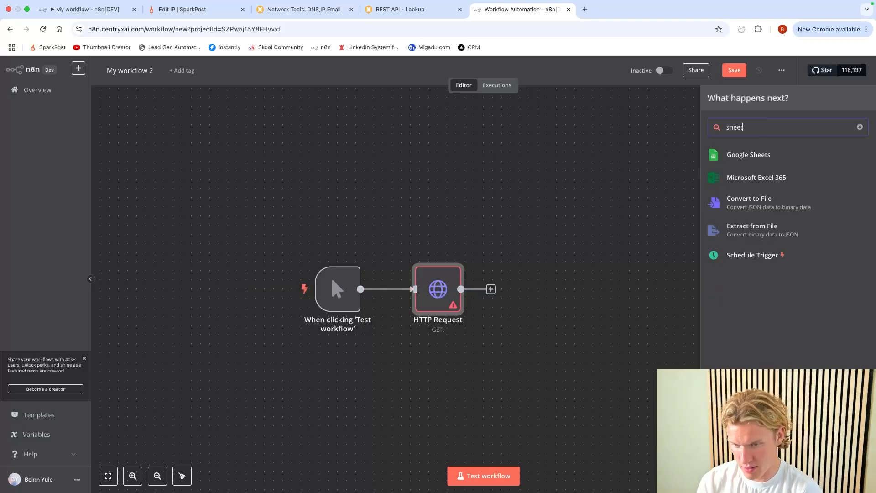
{"action": "left_click", "coordinate": [781, 154]}
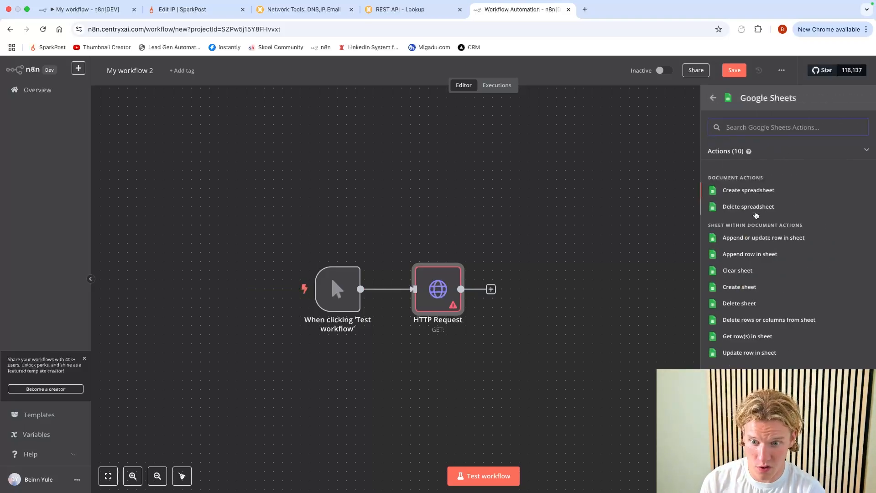
{"action": "left_click", "coordinate": [757, 337]}
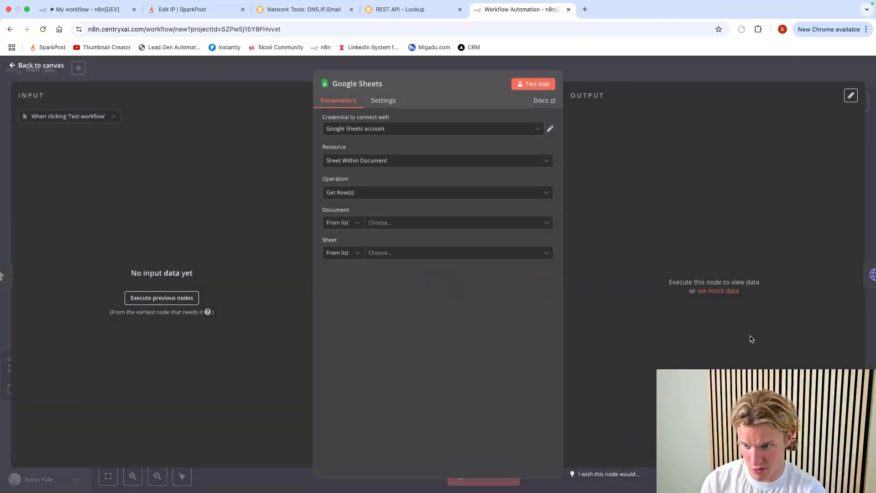
{"action": "left_click", "coordinate": [389, 223]}
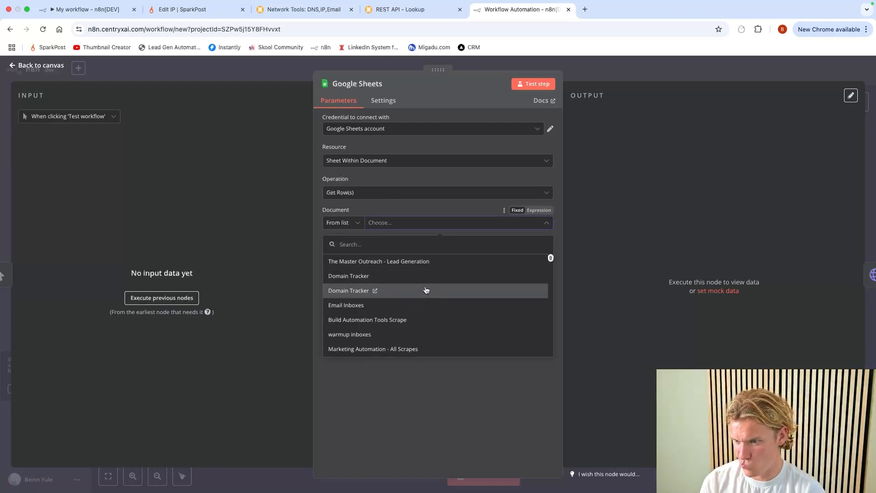
{"action": "left_click", "coordinate": [426, 290]}
Open Google Sheets in a new browser tab and bring up the Domain Tracker spreadsheet.
{"action": "left_click", "coordinate": [586, 21]}
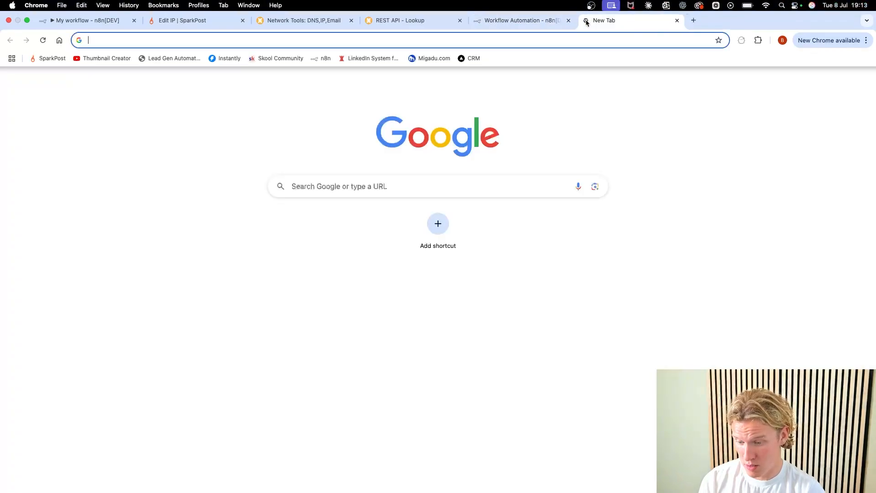
{"action": "type", "text": "sheets.new"}
{"action": "key", "text": "Return"}
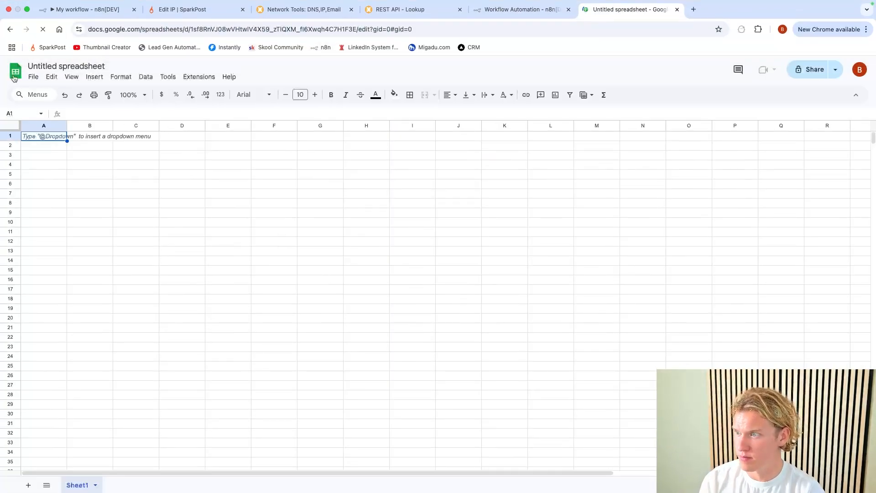
{"action": "left_click", "coordinate": [14, 77]}
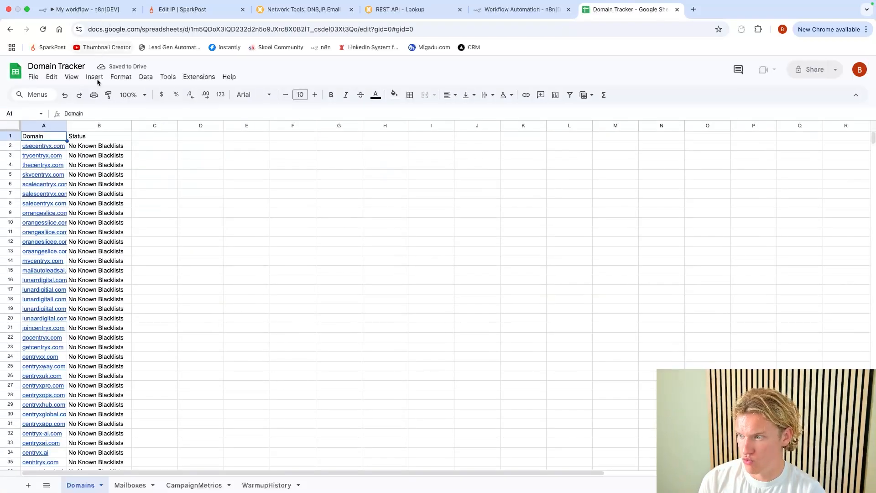
Look through the listed domains and their blacklist statuses in the Domains sheet of Domain Tracker.
{"action": "scroll", "coordinate": [142, 330], "scroll_direction": "down", "scroll_amount": 10}
{"action": "scroll", "coordinate": [136, 330], "scroll_direction": "up", "scroll_amount": 10}
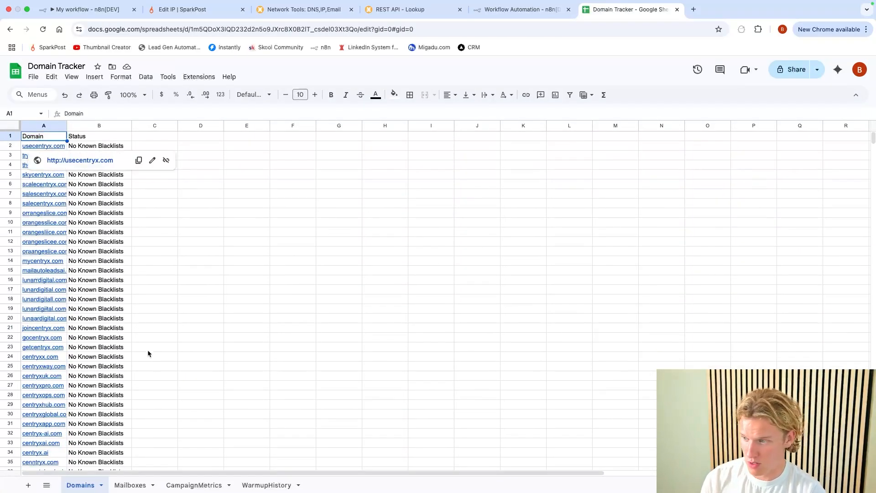
{"action": "scroll", "coordinate": [137, 313], "scroll_direction": "down", "scroll_amount": 2}
{"action": "scroll", "coordinate": [137, 314], "scroll_direction": "up", "scroll_amount": 2}
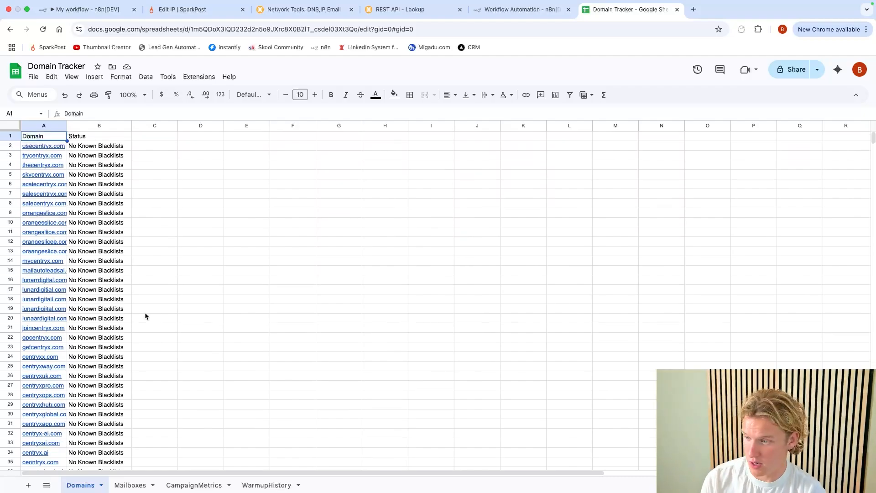
{"action": "scroll", "coordinate": [145, 316], "scroll_direction": "down", "scroll_amount": 10}
{"action": "scroll", "coordinate": [145, 315], "scroll_direction": "up", "scroll_amount": 10}
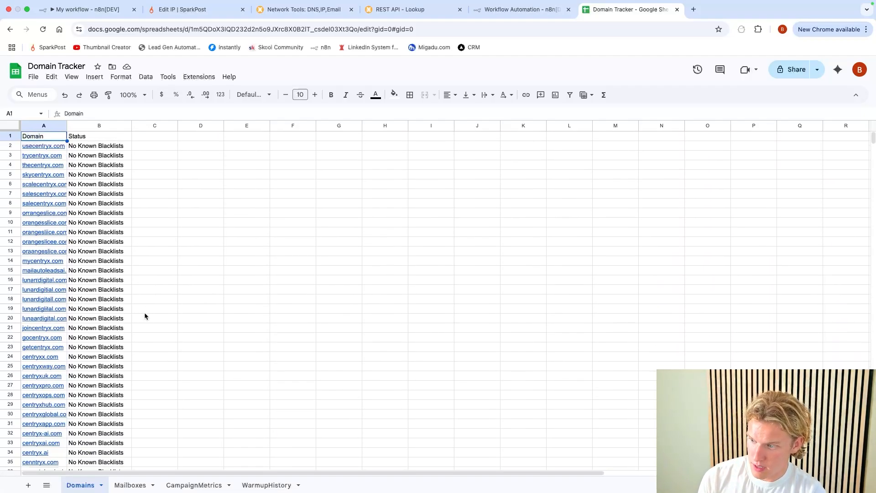
Back in n8n, set the Google Sheets node's sheet to Domains, test it to fetch the rows, and return to the canvas.
{"action": "left_click", "coordinate": [518, 9]}
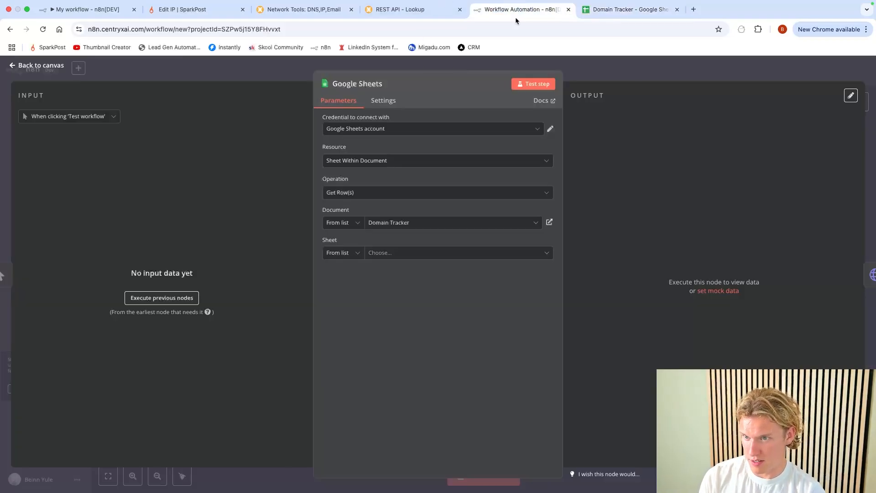
{"action": "left_click", "coordinate": [420, 253]}
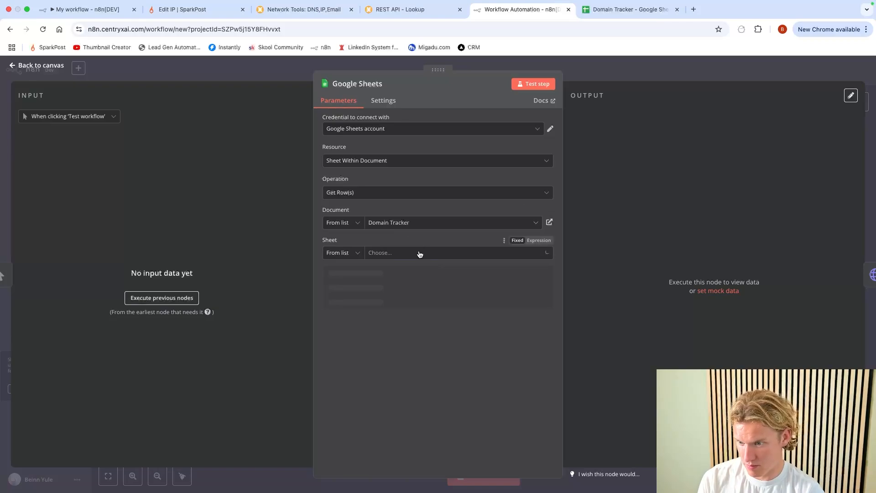
{"action": "left_click", "coordinate": [401, 224]}
{"action": "left_click", "coordinate": [398, 298]}
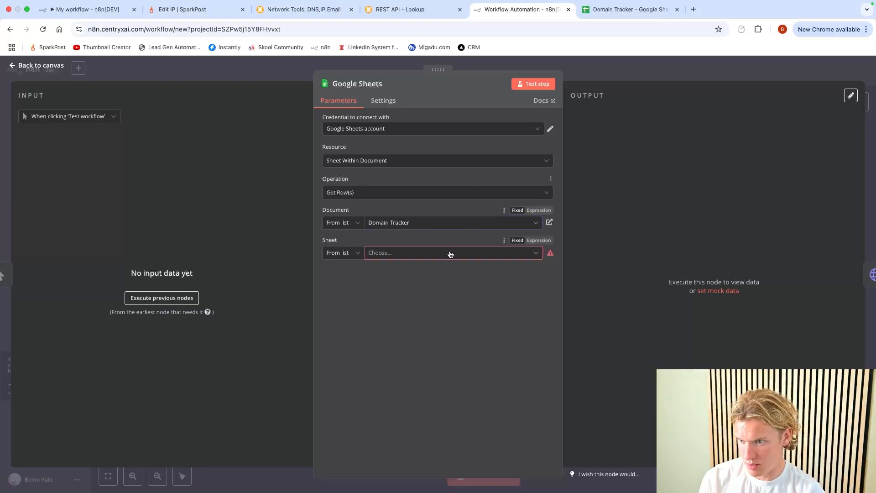
{"action": "left_click", "coordinate": [450, 253]}
{"action": "left_click", "coordinate": [390, 287]}
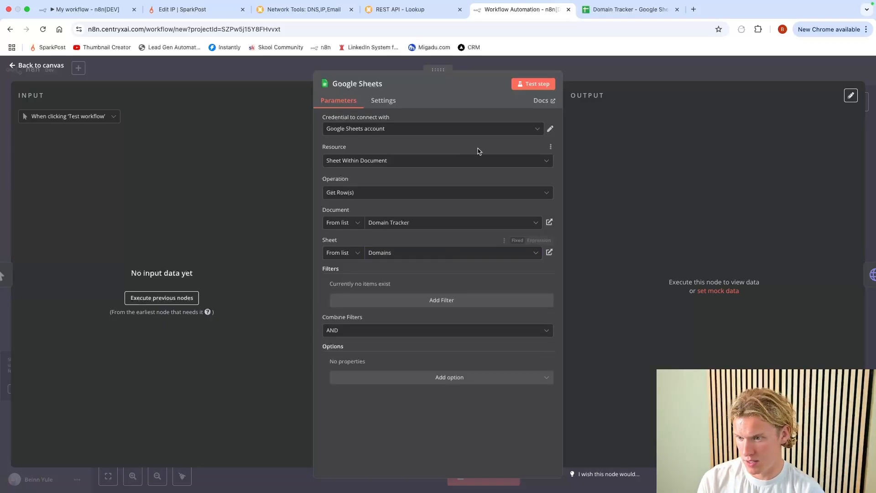
{"action": "left_click", "coordinate": [529, 84]}
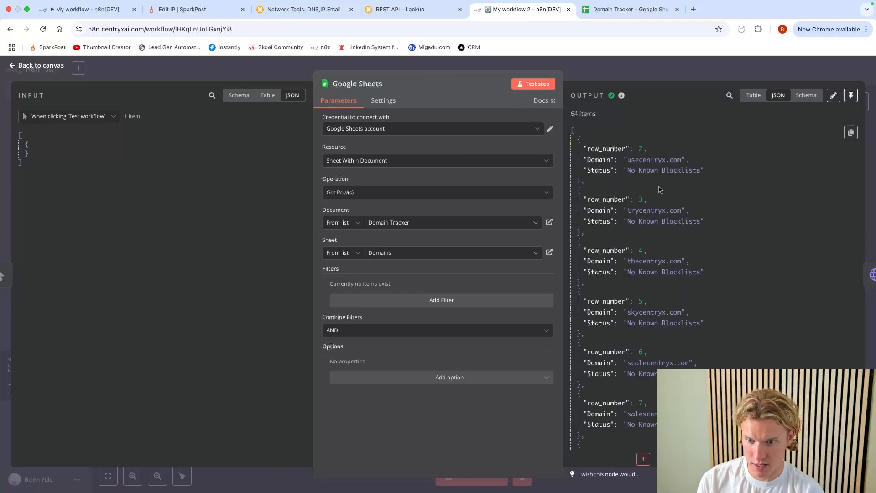
{"action": "scroll", "coordinate": [659, 184], "scroll_direction": "down", "scroll_amount": 5}
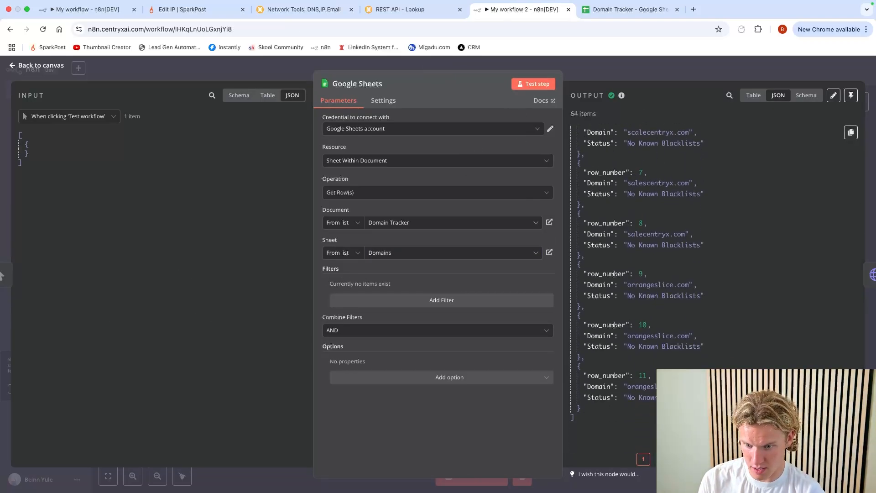
{"action": "left_click", "coordinate": [630, 71]}
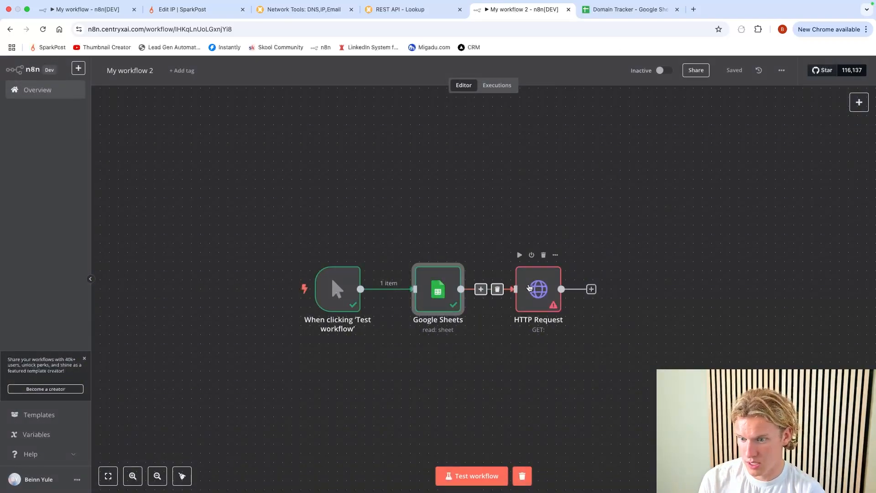
Open the HTTP Request node, and examine the sample response and daily lookup limits on the MxToolbox REST API Lookup page.
{"action": "double_click", "coordinate": [534, 289]}
{"action": "left_click", "coordinate": [301, 9]}
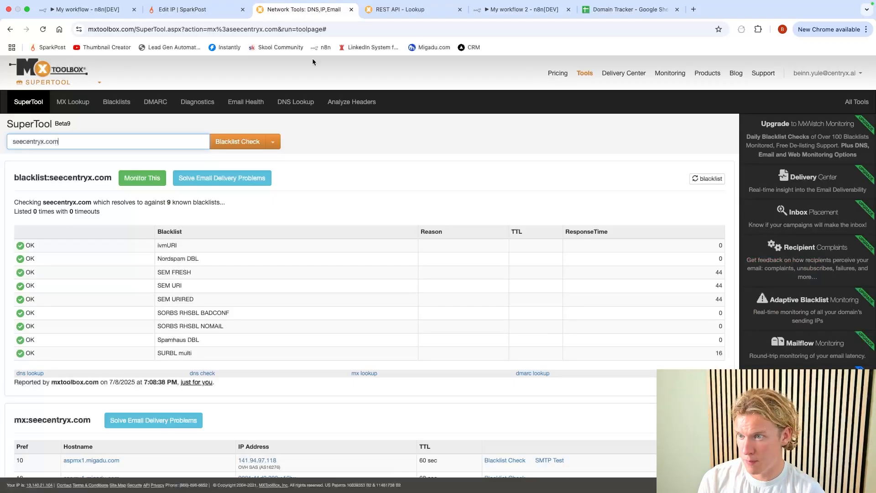
{"action": "left_click", "coordinate": [410, 10]}
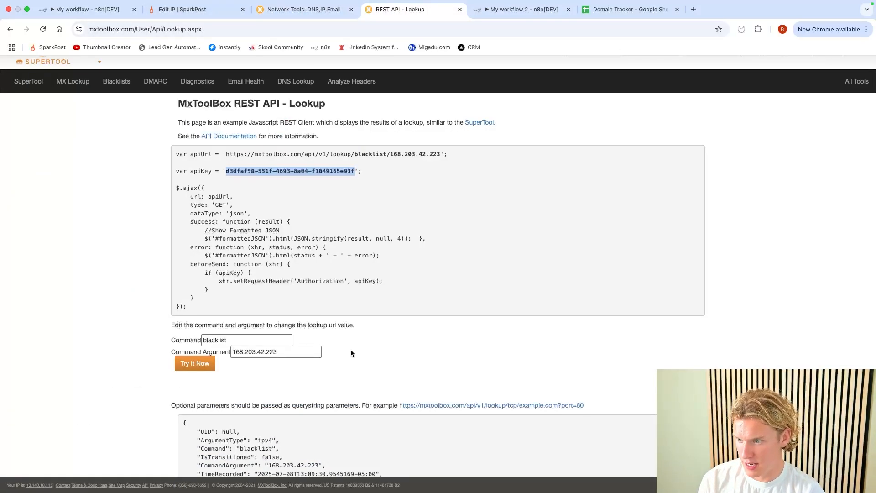
{"action": "scroll", "coordinate": [320, 328], "scroll_direction": "down", "scroll_amount": 3}
{"action": "scroll", "coordinate": [338, 290], "scroll_direction": "down", "scroll_amount": 20}
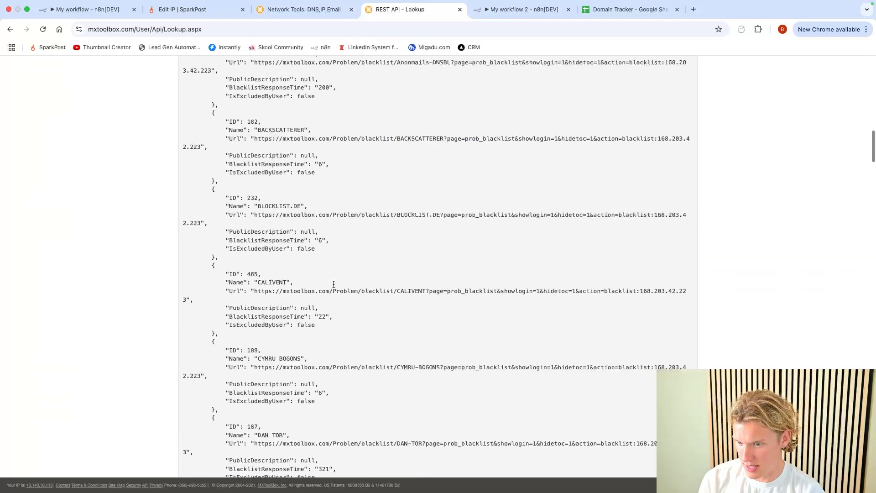
{"action": "scroll", "coordinate": [333, 284], "scroll_direction": "down", "scroll_amount": 20}
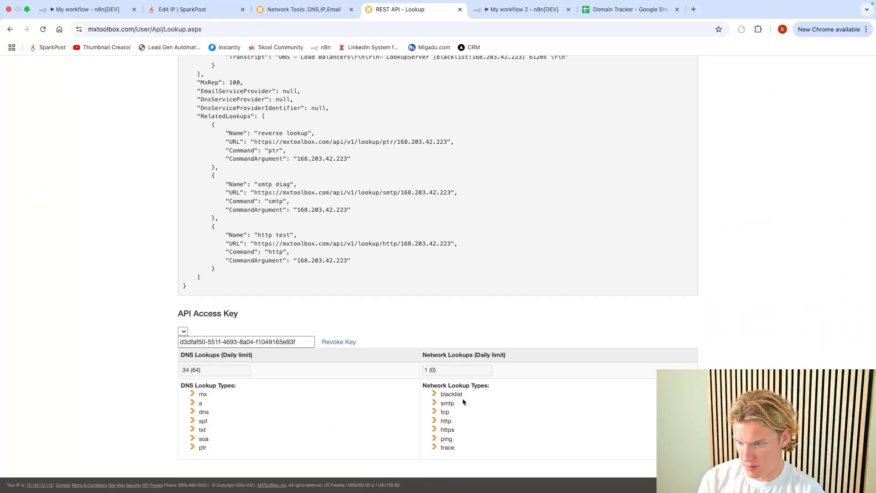
{"action": "scroll", "coordinate": [447, 377], "scroll_direction": "up", "scroll_amount": 20}
{"action": "scroll", "coordinate": [443, 372], "scroll_direction": "down", "scroll_amount": 5}
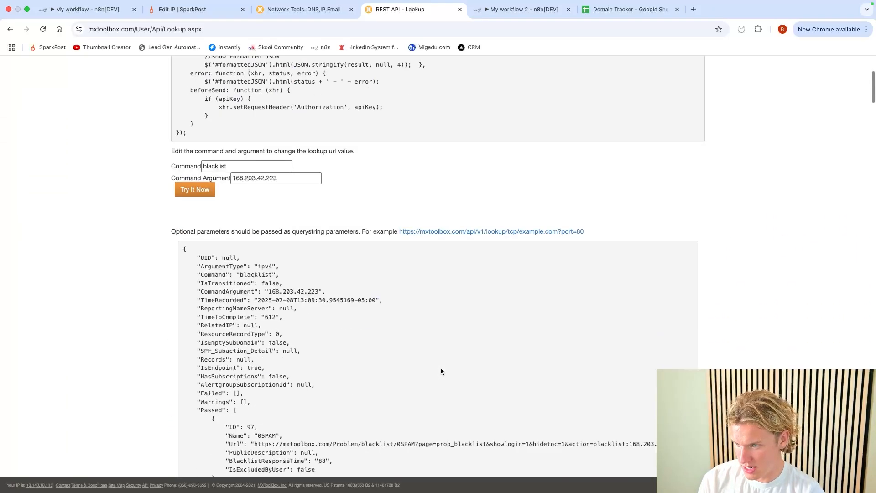
Run the blacklist lookup on the MxToolbox API page with seecentryx.com as the command argument.
{"action": "scroll", "coordinate": [441, 371], "scroll_direction": "up", "scroll_amount": 2}
{"action": "double_click", "coordinate": [274, 251]}
{"action": "type", "text": "s"}
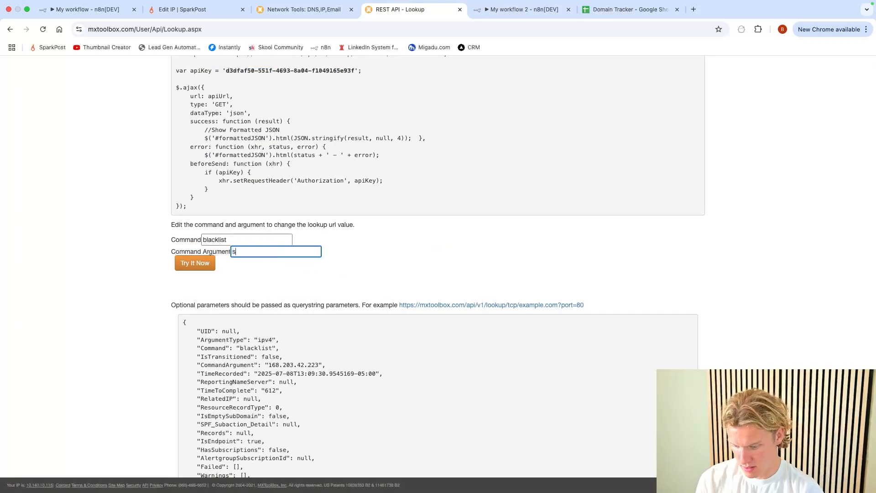
{"action": "type", "text": "eecne"}
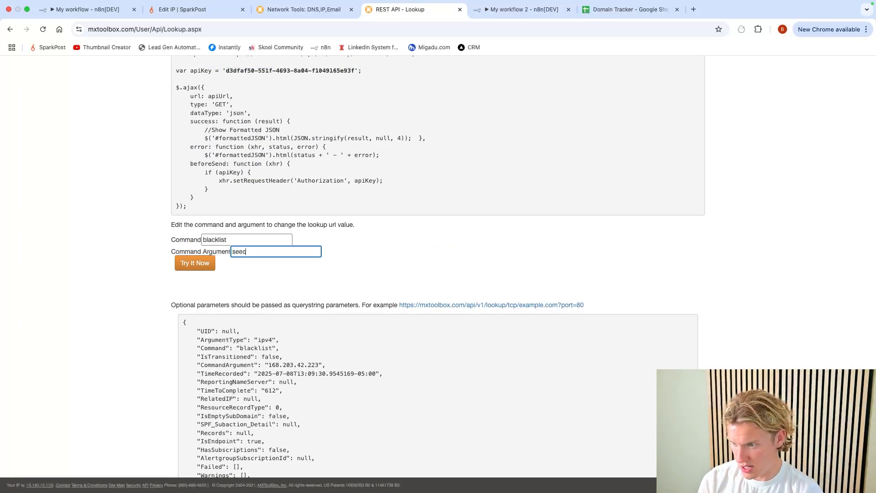
{"action": "key", "text": "BackSpace"}
{"action": "key", "text": "BackSpace"}
{"action": "key", "text": "BackSpace"}
{"action": "type", "text": "n"}
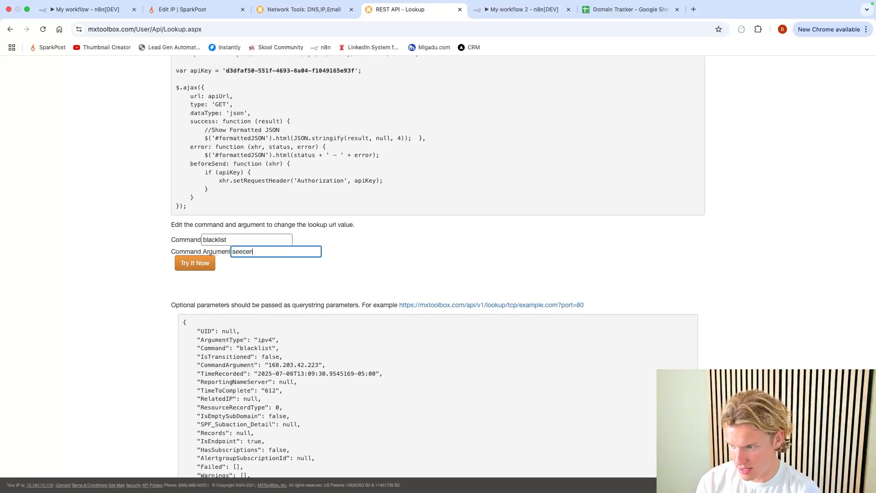
{"action": "type", "text": "tryx.com"}
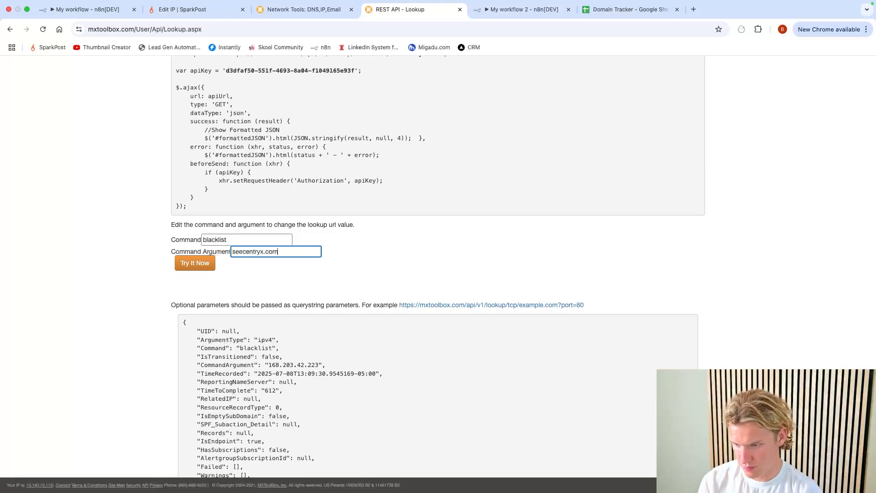
{"action": "left_click", "coordinate": [191, 267]}
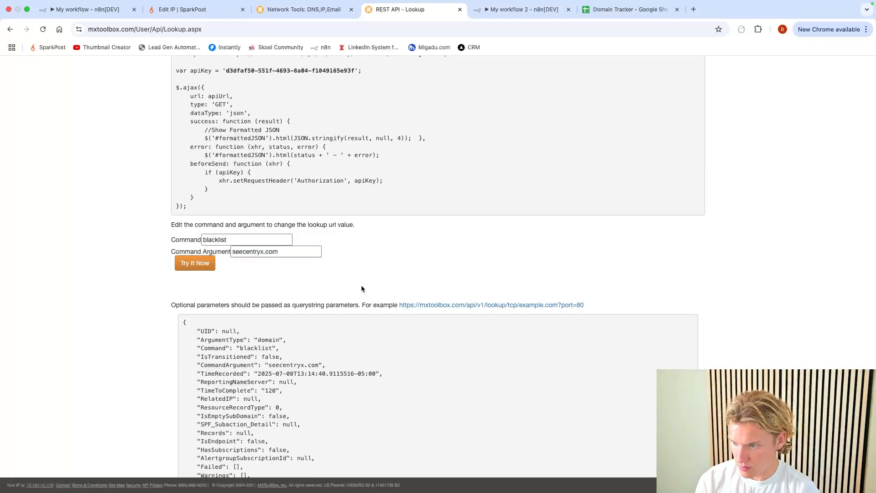
Examine the Failed, Warnings and Passed sections of the lookup response for seecentryx.com.
{"action": "scroll", "coordinate": [361, 289], "scroll_direction": "down", "scroll_amount": 3}
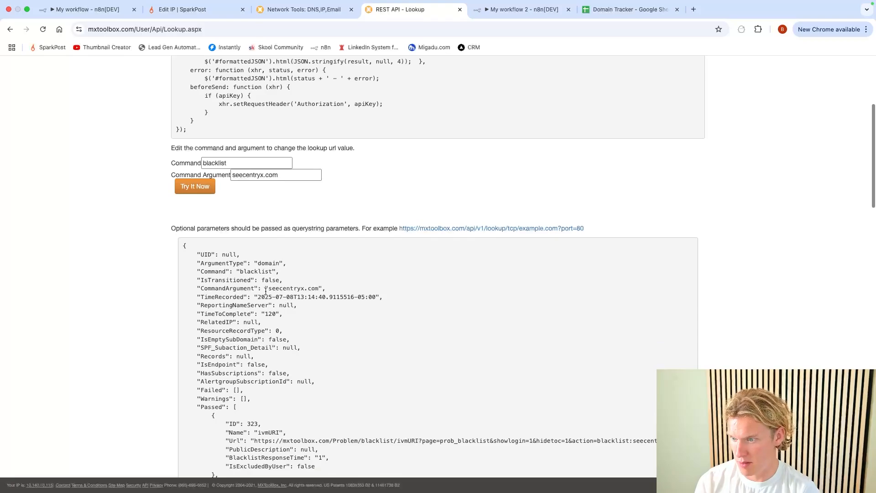
{"action": "scroll", "coordinate": [356, 319], "scroll_direction": "down", "scroll_amount": 15}
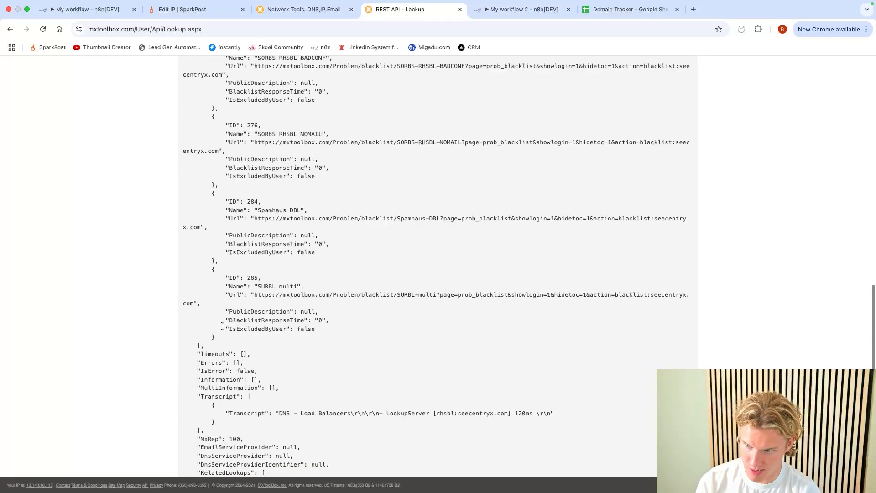
{"action": "scroll", "coordinate": [221, 326], "scroll_direction": "up", "scroll_amount": 17}
{"action": "scroll", "coordinate": [221, 326], "scroll_direction": "down", "scroll_amount": 3}
{"action": "left_click_drag", "start_coordinate": [201, 361], "coordinate": [250, 365]}
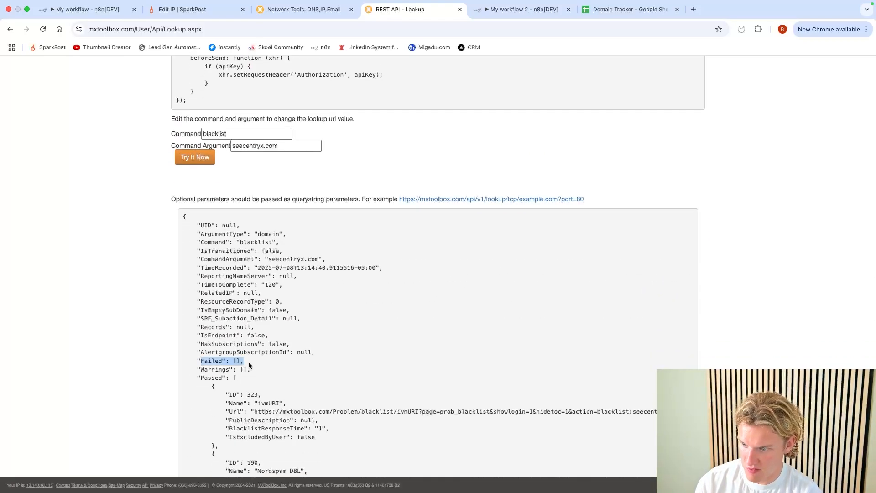
{"action": "left_click_drag", "start_coordinate": [195, 370], "coordinate": [266, 377]}
{"action": "scroll", "coordinate": [264, 403], "scroll_direction": "down", "scroll_amount": 1}
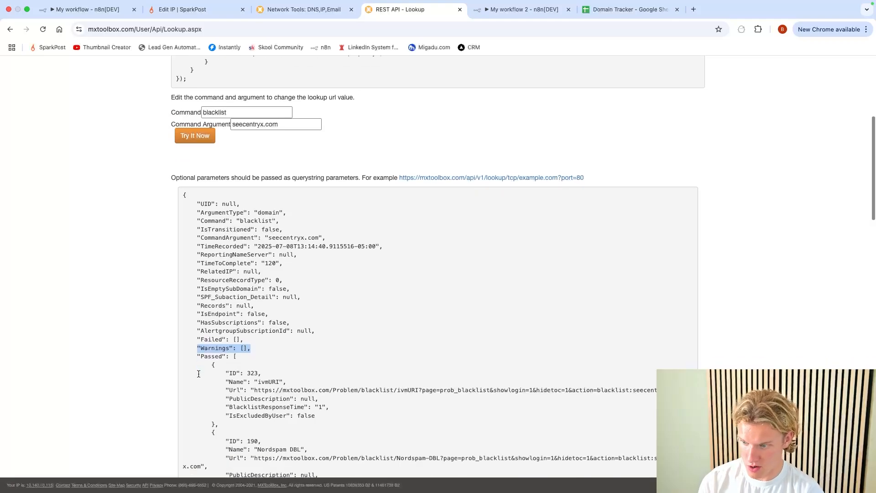
{"action": "left_click_drag", "start_coordinate": [201, 355], "coordinate": [274, 428]}
{"action": "left_click", "coordinate": [275, 428]}
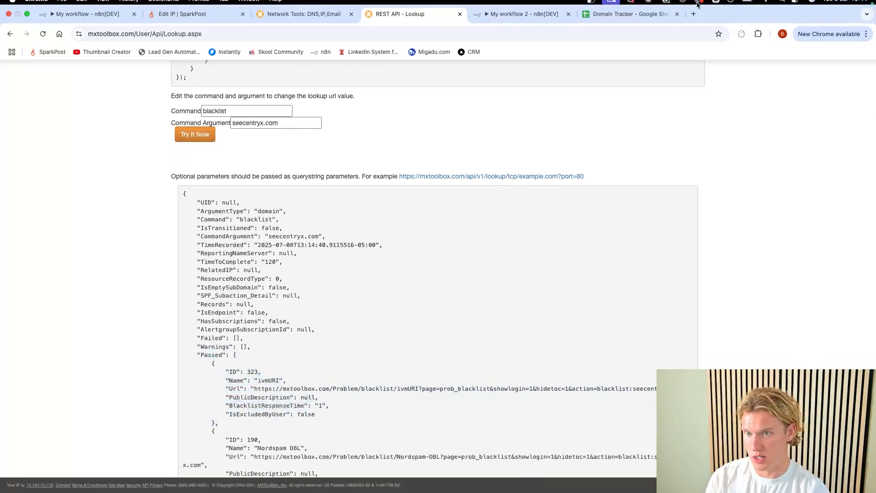
{"action": "left_click", "coordinate": [525, 20]}
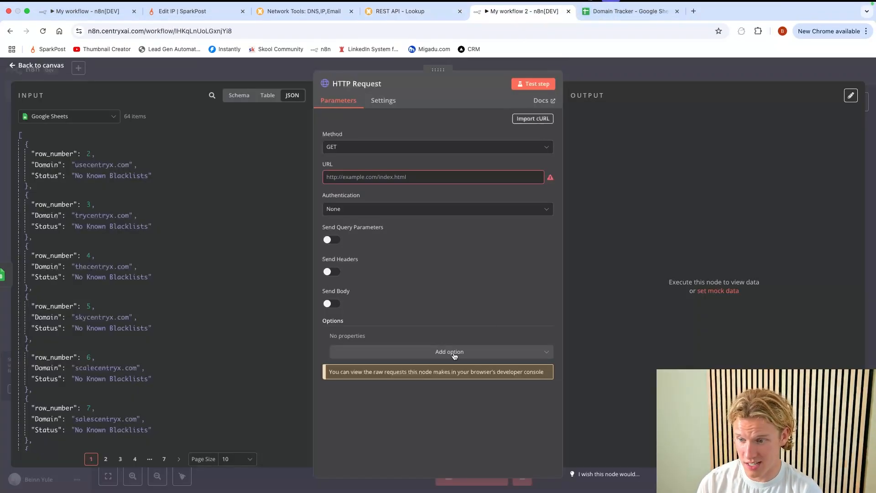
{"action": "left_click", "coordinate": [429, 11]}
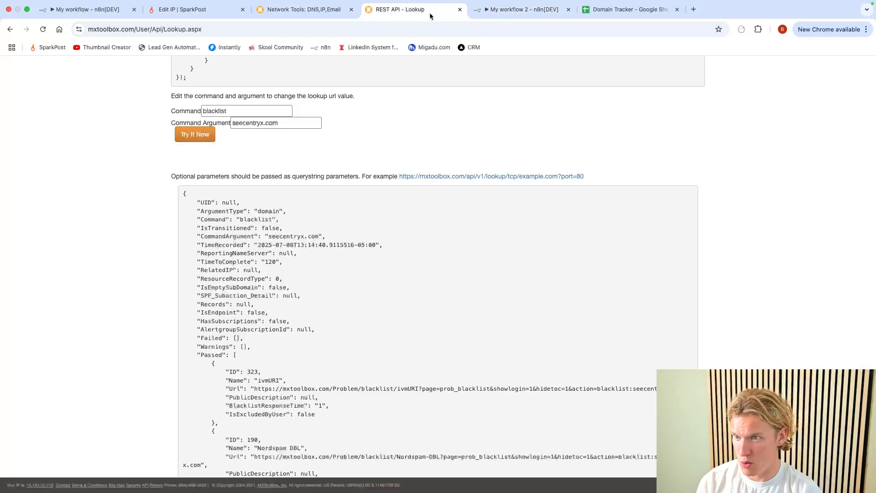
{"action": "scroll", "coordinate": [297, 171], "scroll_direction": "up", "scroll_amount": 6}
{"action": "scroll", "coordinate": [283, 184], "scroll_direction": "down", "scroll_amount": 1}
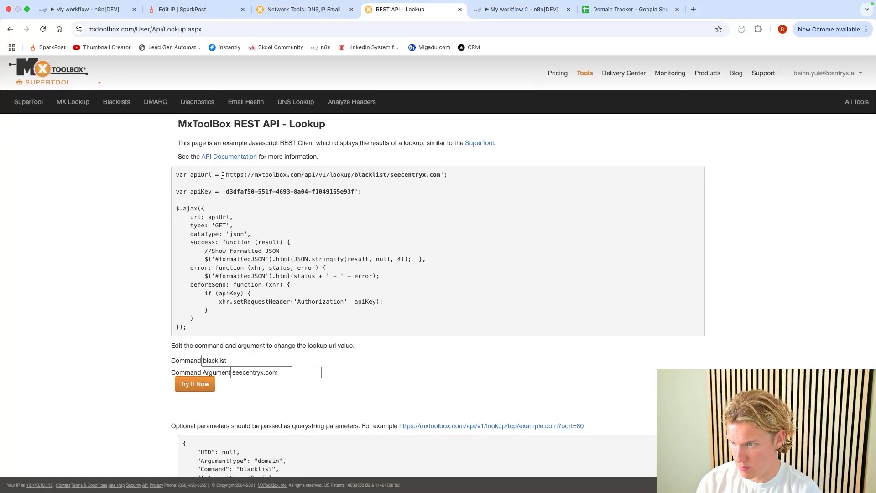
{"action": "left_click_drag", "start_coordinate": [225, 175], "coordinate": [426, 181]}
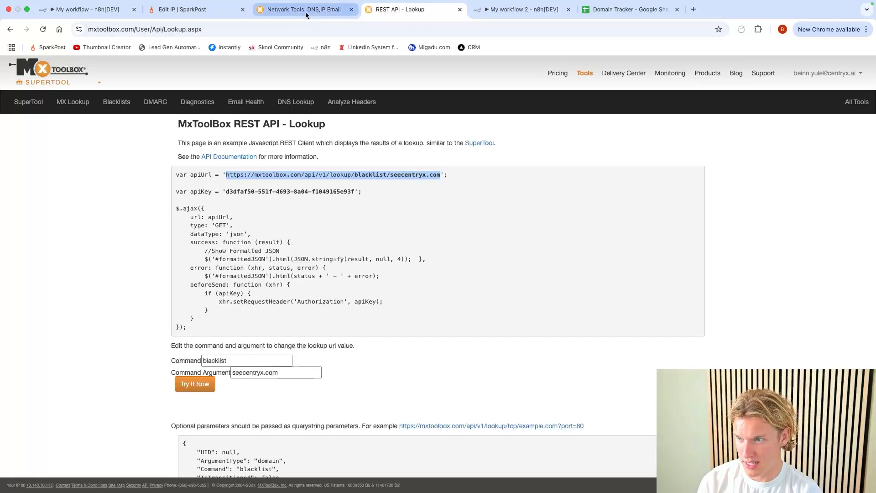
{"action": "left_click", "coordinate": [526, 12]}
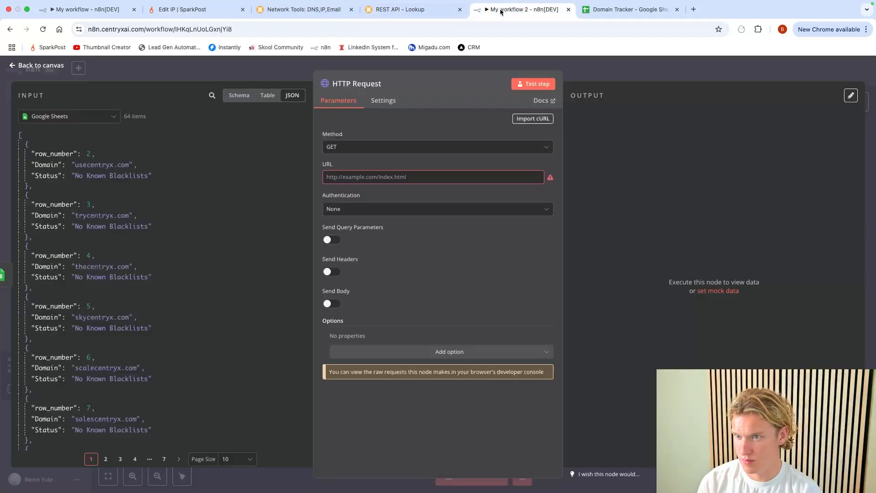
{"action": "type", "text": "https://mxtoolbox.com/api/v1/lookup/blacklist/seecentryx.com"}
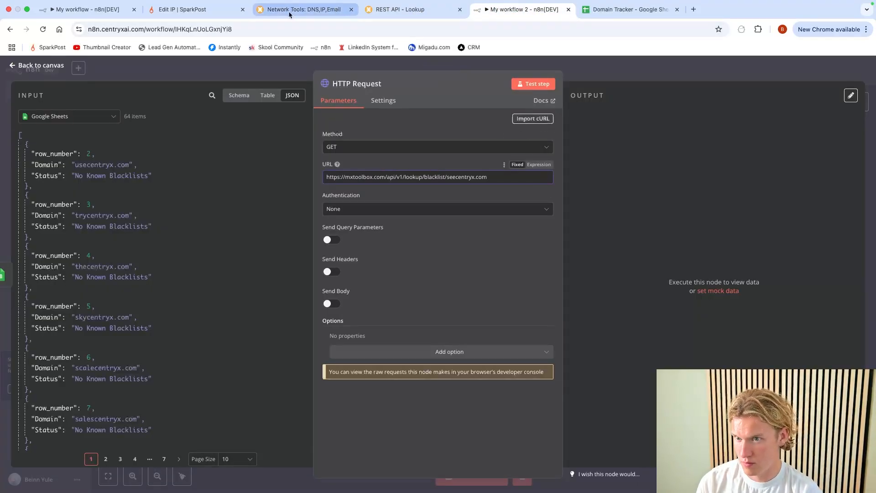
Copy the API key from the MxToolbox lookup page, enable Send Headers on the HTTP Request, and paste the key as the header value.
{"action": "left_click", "coordinate": [401, 10]}
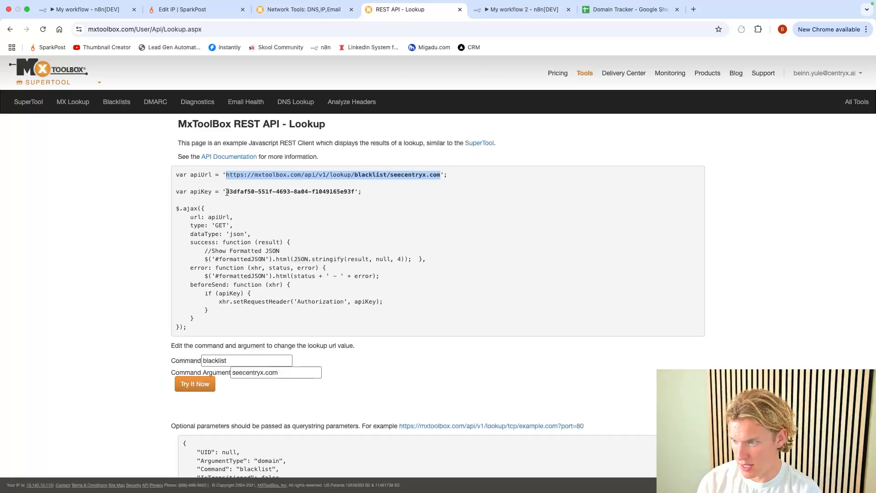
{"action": "left_click_drag", "start_coordinate": [227, 192], "coordinate": [355, 192]}
{"action": "key", "text": "super+c"}
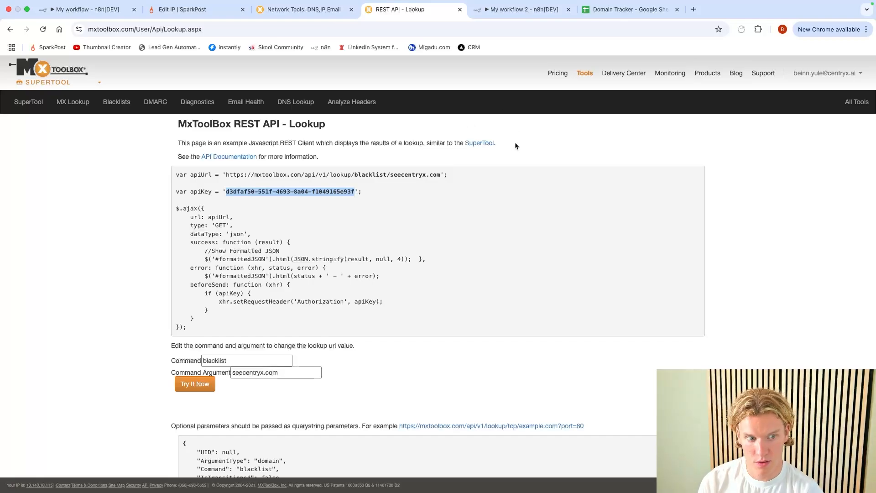
{"action": "key", "text": "ctrl+Tab"}
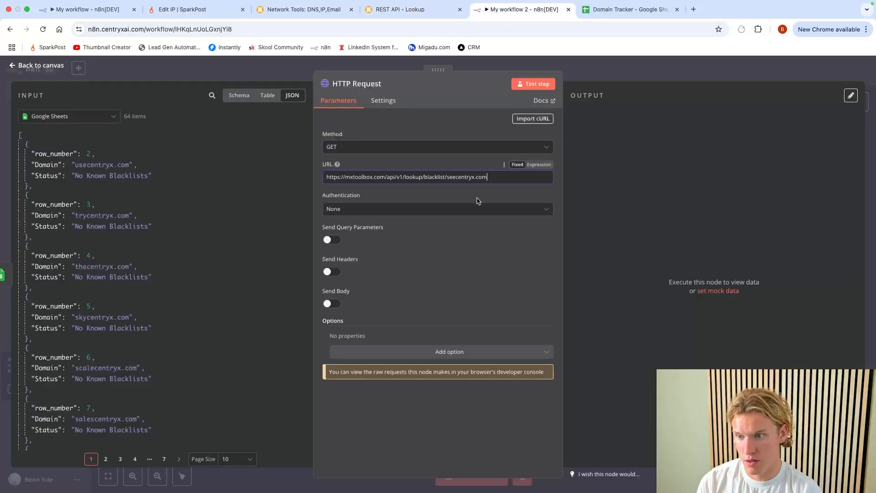
{"action": "left_click", "coordinate": [332, 272]}
{"action": "scroll", "coordinate": [361, 283], "scroll_direction": "down", "scroll_amount": 2}
{"action": "left_click", "coordinate": [377, 322]}
{"action": "key", "text": "super+v"}
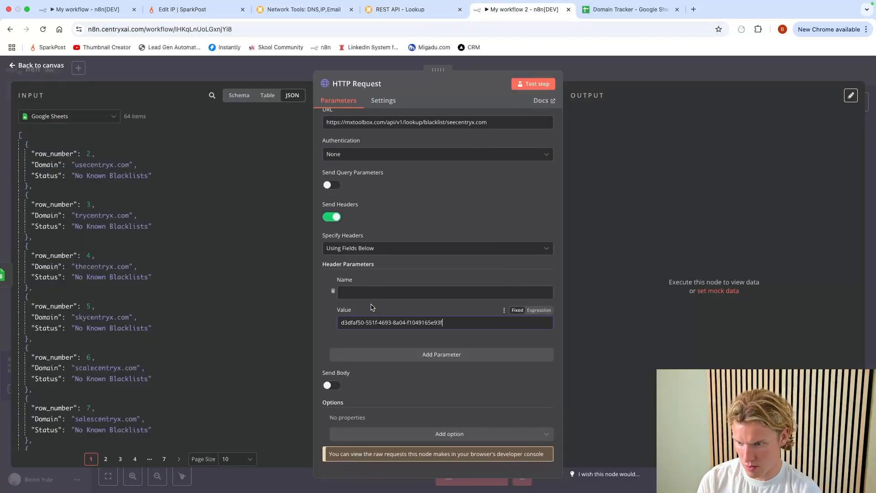
Name the header Authorization and replace the domain ending the request URL with the Domain field from Google Sheets, {{ $json.Domain }}.
{"action": "left_click", "coordinate": [366, 293]}
{"action": "type", "text": "Author"}
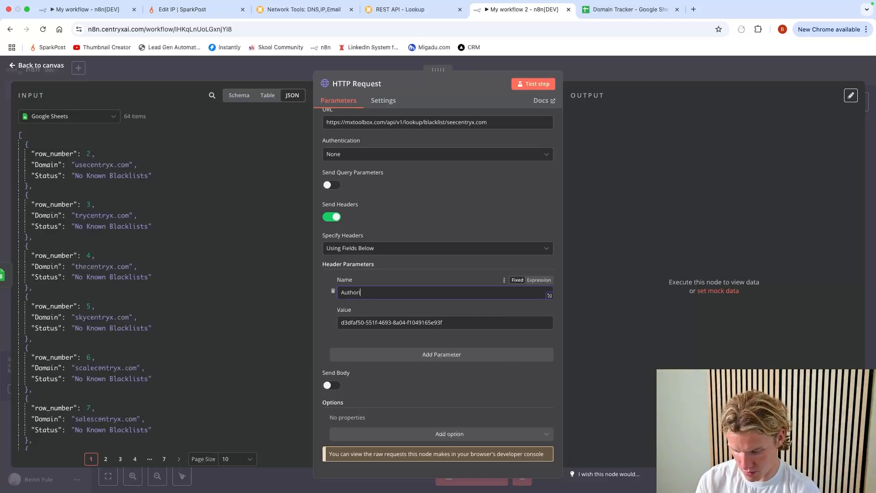
{"action": "type", "text": "ization"}
{"action": "left_click_drag", "start_coordinate": [487, 121], "coordinate": [449, 128]}
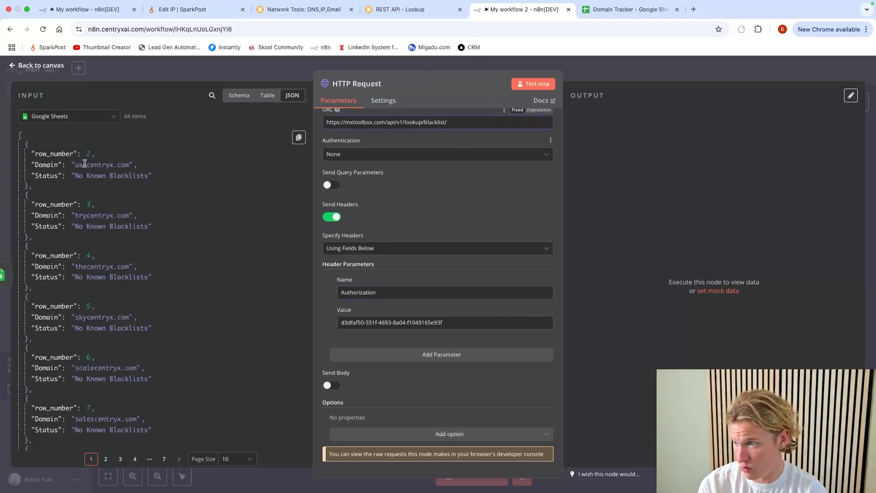
{"action": "left_click_drag", "start_coordinate": [45, 165], "coordinate": [462, 122]}
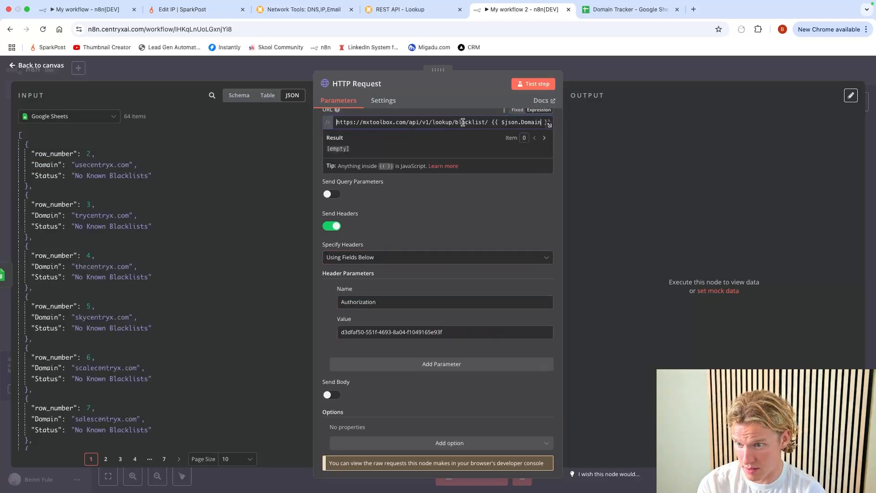
{"action": "key", "text": "BackSpace"}
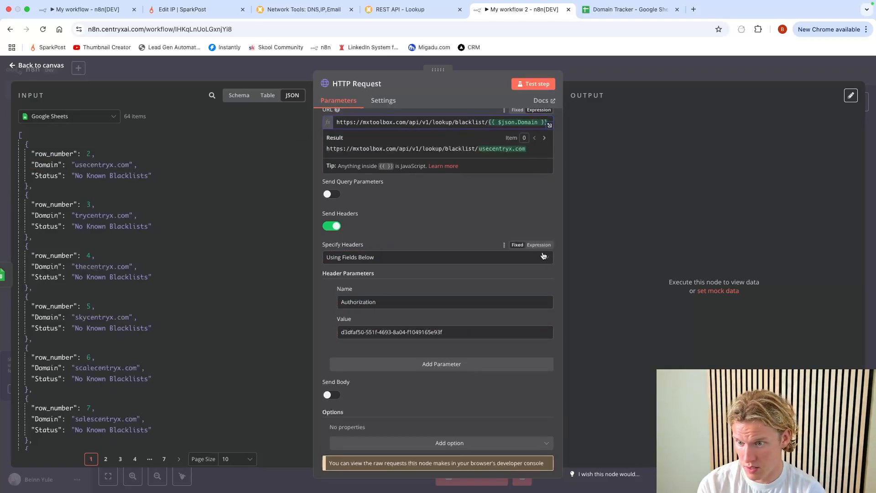
Test the HTTP Request and review the blacklist lookup output for the sheet's domains.
{"action": "left_click", "coordinate": [533, 83]}
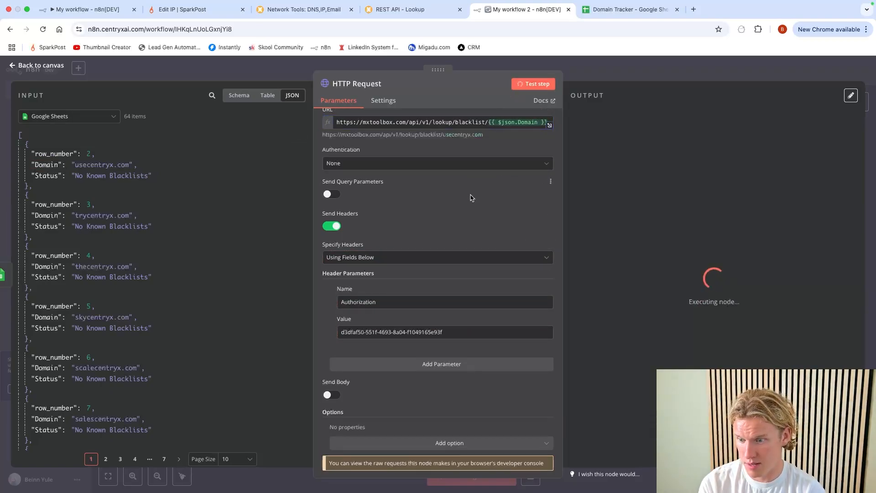
{"action": "scroll", "coordinate": [633, 180], "scroll_direction": "down", "scroll_amount": 15}
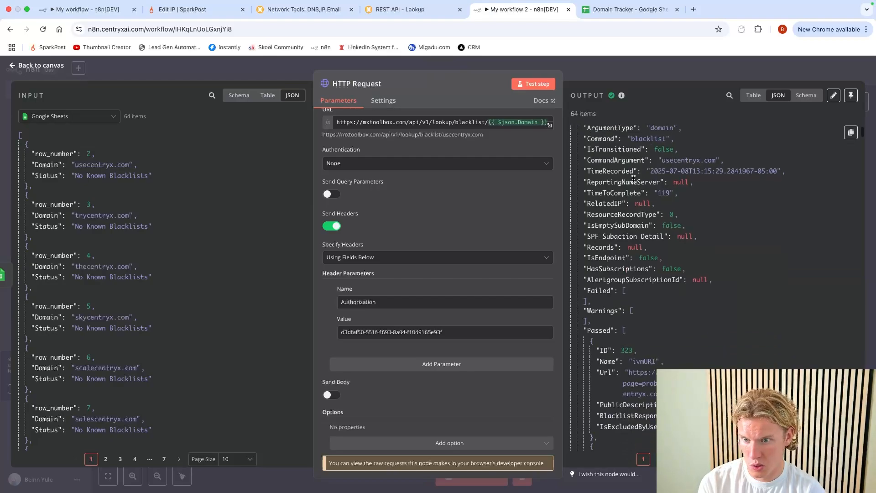
{"action": "scroll", "coordinate": [636, 185], "scroll_direction": "down", "scroll_amount": 5}
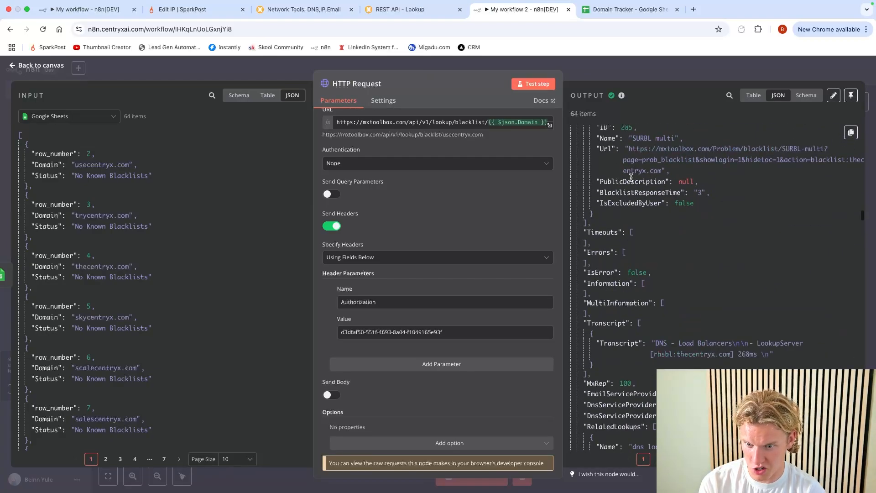
{"action": "left_click", "coordinate": [600, 70]}
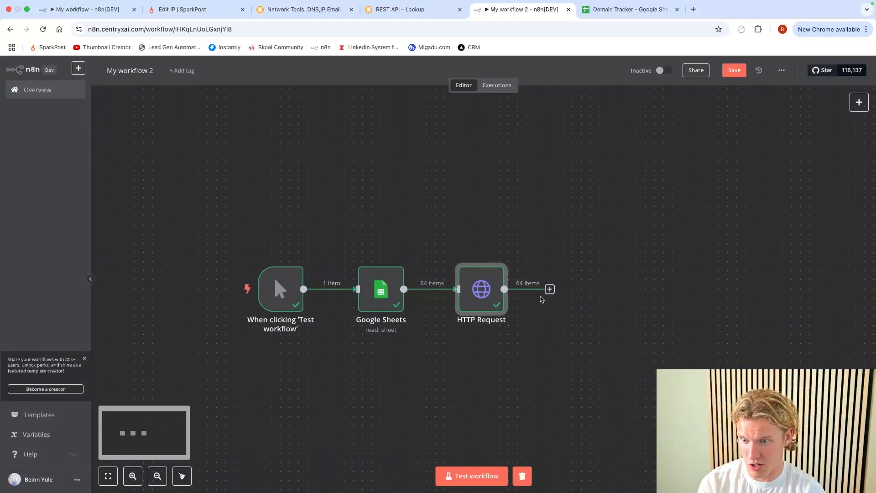
Add an If node after the HTTP Request that checks whether the Failed array's length is less than or equal to 0.
{"action": "left_click", "coordinate": [550, 289]}
{"action": "type", "text": "if"}
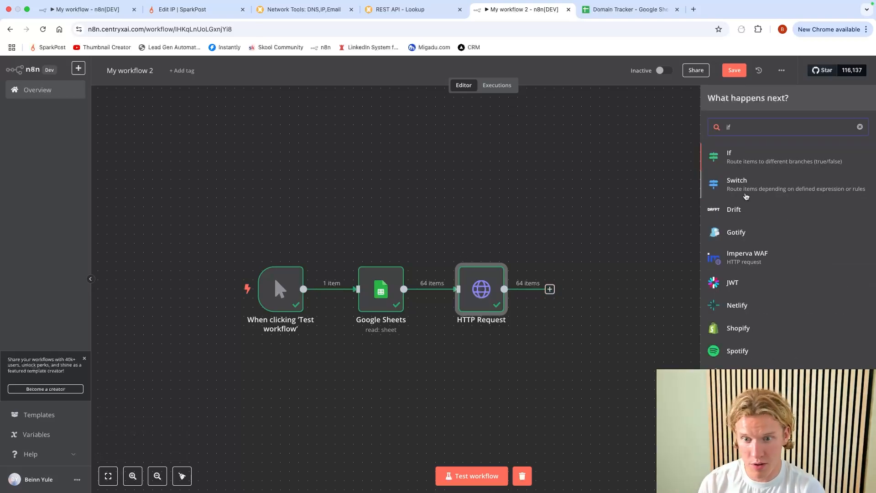
{"action": "left_click", "coordinate": [748, 156]}
{"action": "scroll", "coordinate": [137, 251], "scroll_direction": "down", "scroll_amount": 2}
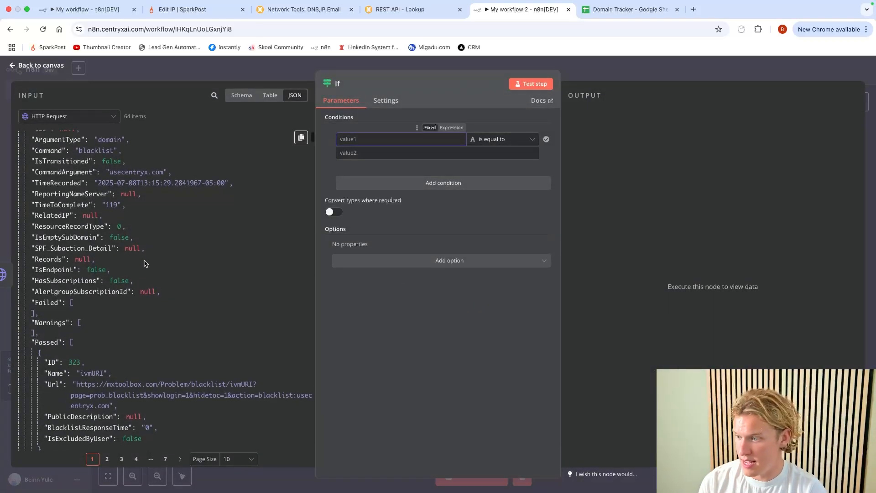
{"action": "left_click_drag", "start_coordinate": [45, 303], "coordinate": [378, 138]}
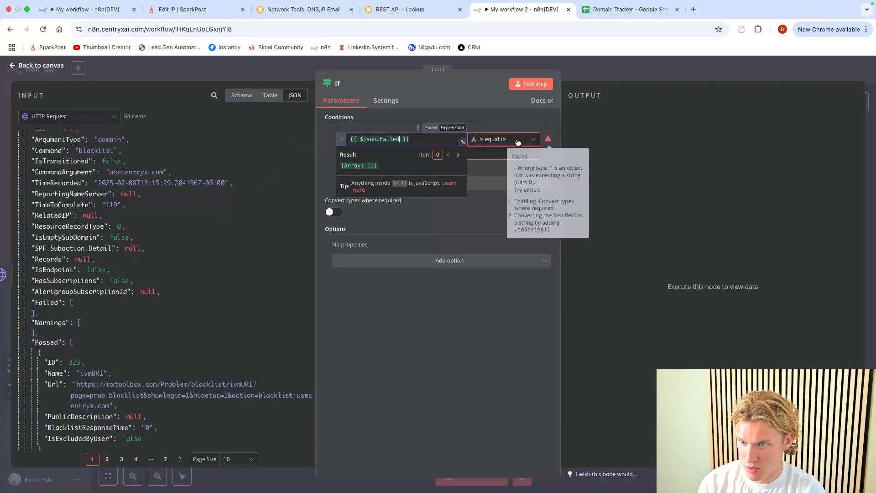
{"action": "left_click", "coordinate": [502, 139]}
{"action": "mouse_move", "coordinate": [493, 225]}
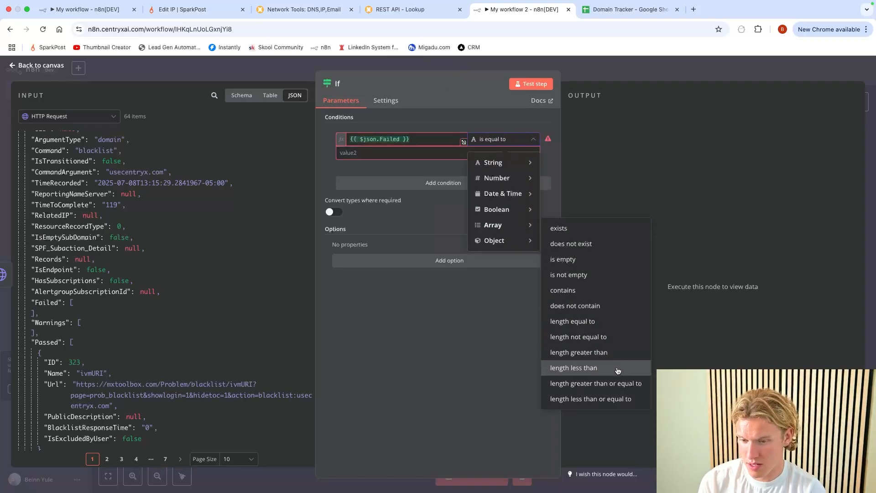
{"action": "left_click", "coordinate": [605, 404]}
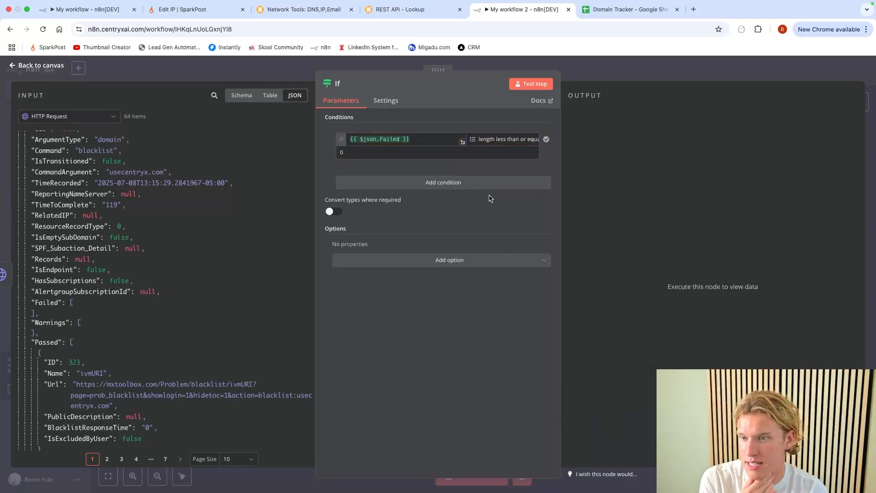
{"action": "left_click", "coordinate": [624, 66]}
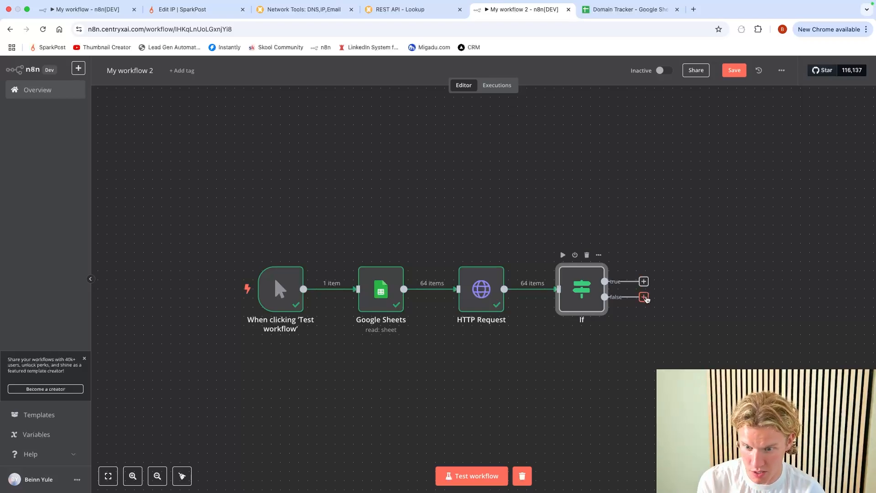
Add a Google Sheets node with the append or update row action on the If node's false branch, consulting the Domain Tracker spreadsheet.
{"action": "left_click", "coordinate": [644, 296]}
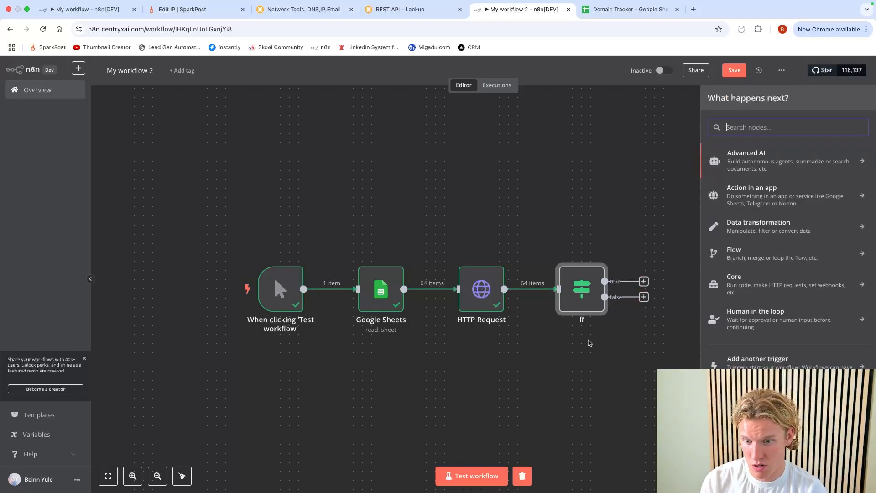
{"action": "type", "text": "sheet"}
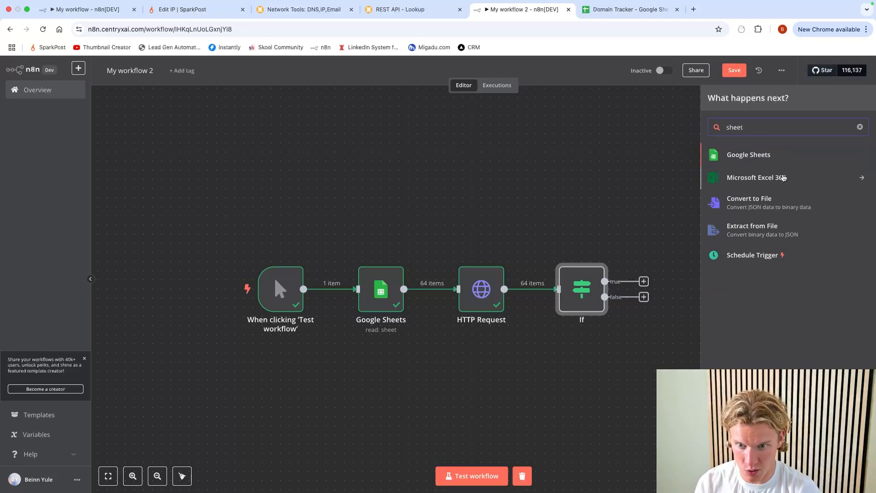
{"action": "key", "text": "Return"}
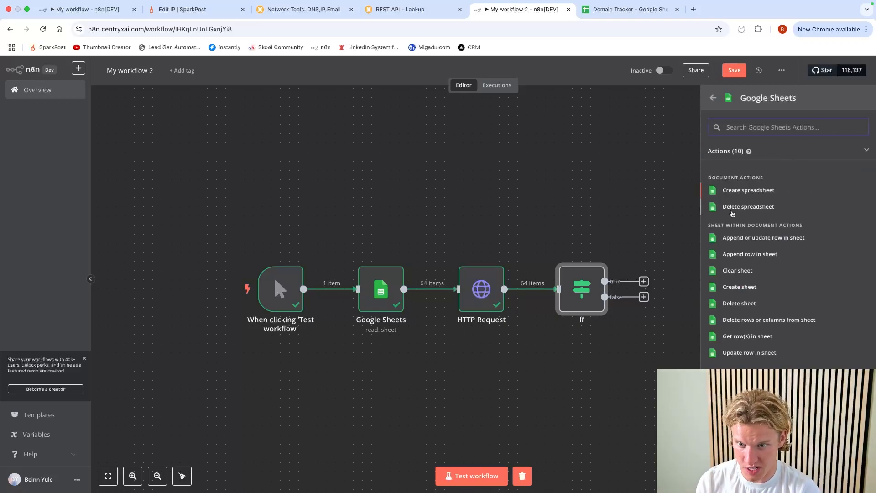
{"action": "left_click", "coordinate": [625, 9]}
{"action": "scroll", "coordinate": [123, 179], "scroll_direction": "down", "scroll_amount": 5}
{"action": "left_click_drag", "start_coordinate": [98, 172], "coordinate": [147, 328]}
{"action": "scroll", "coordinate": [401, 179], "scroll_direction": "up", "scroll_amount": 5}
{"action": "left_click", "coordinate": [521, 20]}
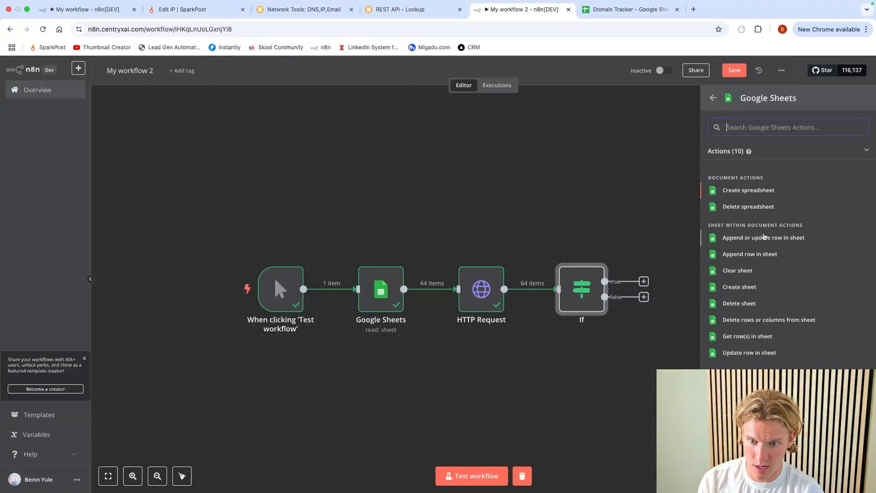
{"action": "left_click", "coordinate": [759, 238]}
{"action": "key", "text": "Escape"}
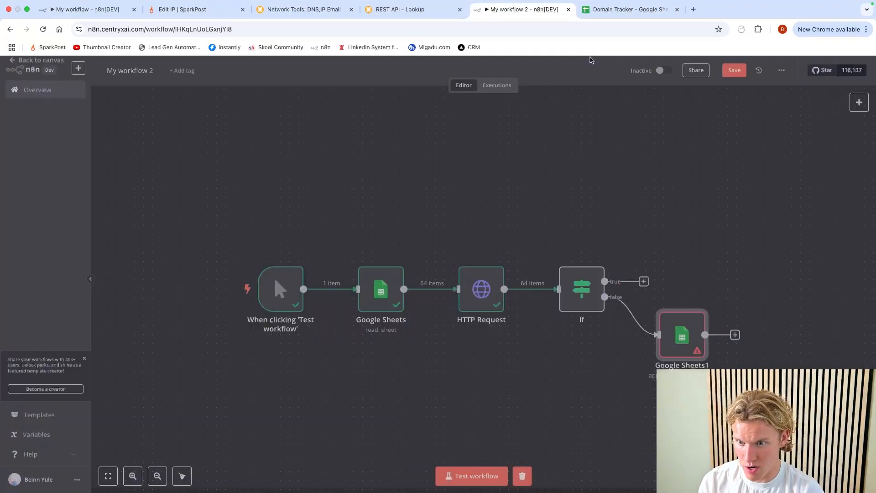
Add a Pushover node that pushes a message after the Google Sheets node on the false branch.
{"action": "left_click", "coordinate": [735, 334]}
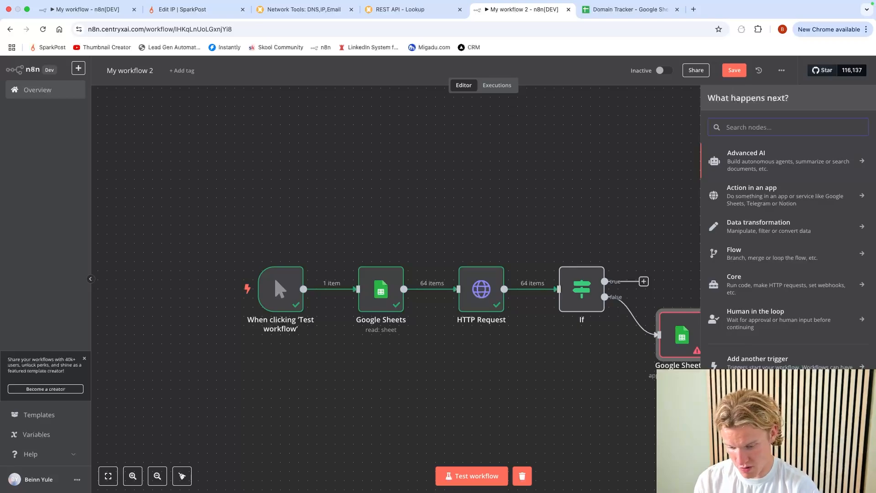
{"action": "type", "text": "push"}
{"action": "left_click", "coordinate": [771, 178]}
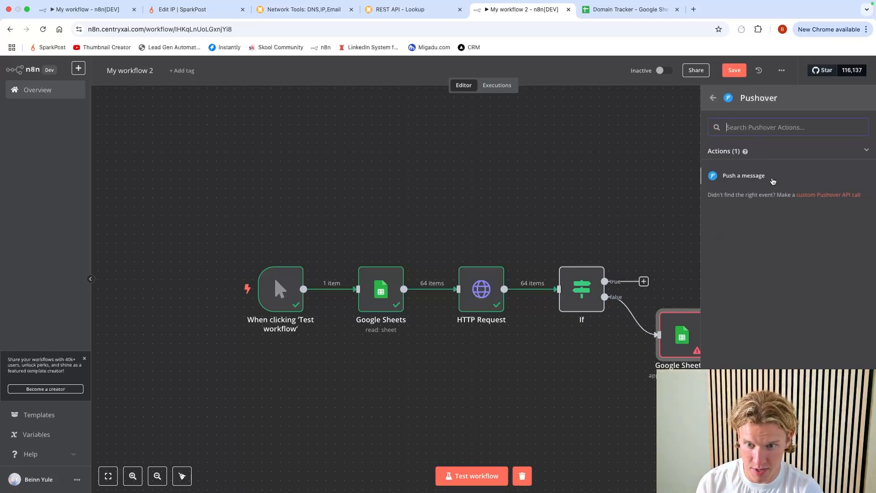
{"action": "left_click", "coordinate": [754, 174]}
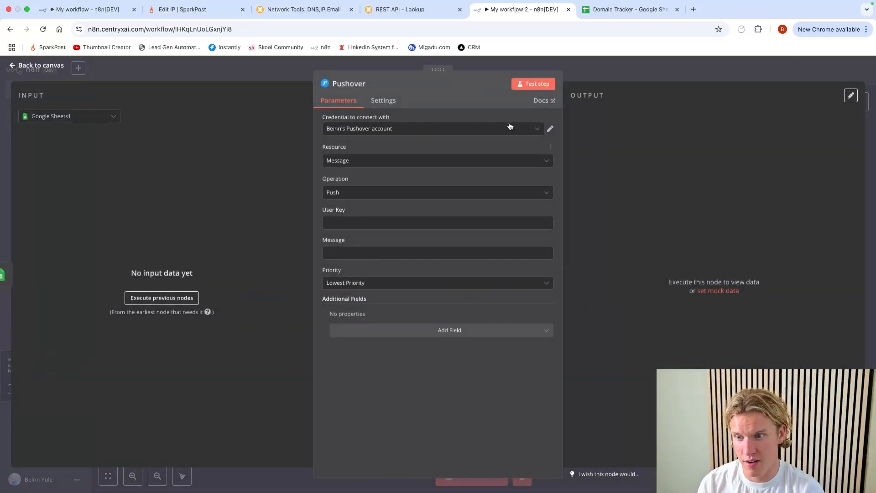
{"action": "left_click", "coordinate": [605, 81]}
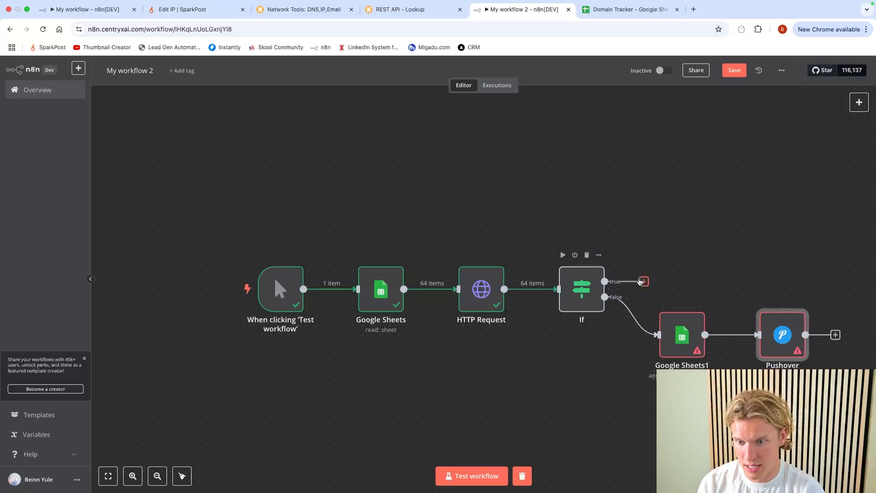
Add a Google Sheets node with the update row action on the If node's true branch.
{"action": "left_click", "coordinate": [644, 281]}
{"action": "type", "text": "sheets"}
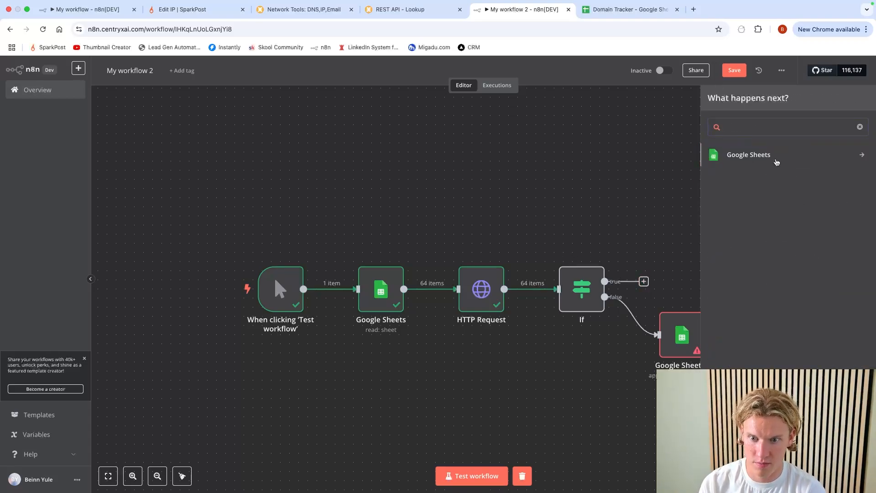
{"action": "left_click", "coordinate": [776, 160]}
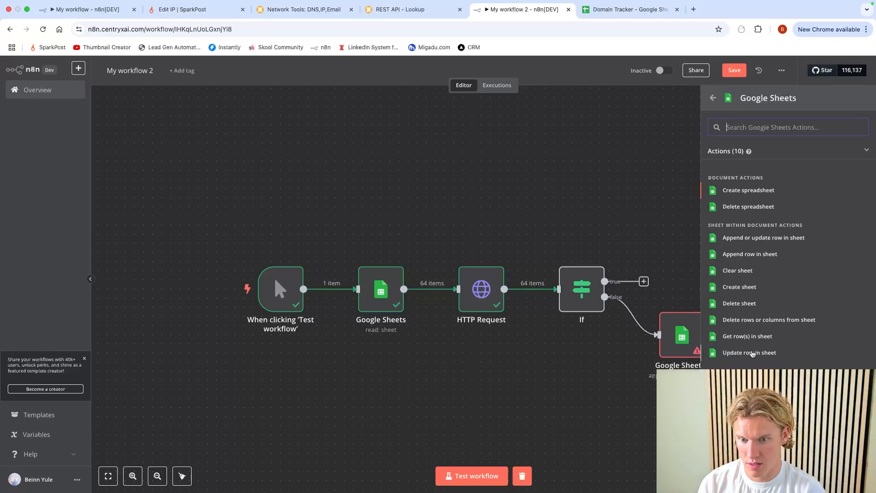
{"action": "left_click", "coordinate": [750, 352]}
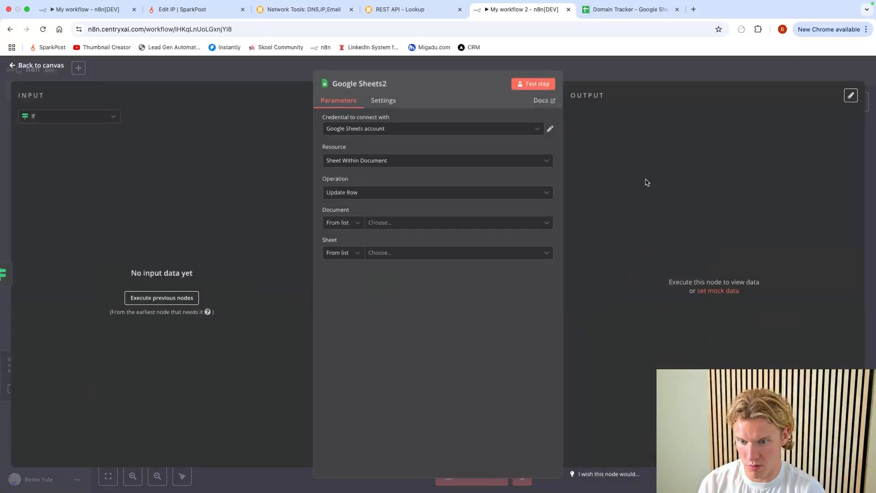
{"action": "left_click", "coordinate": [411, 222]}
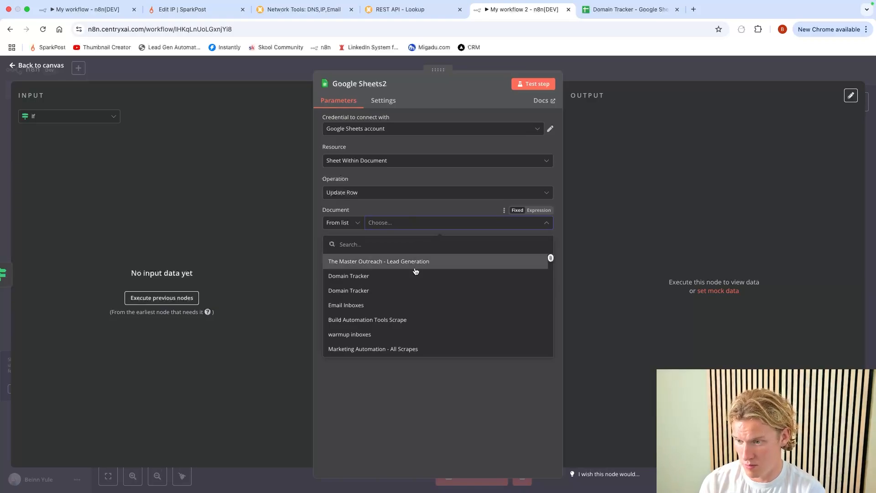
{"action": "left_click", "coordinate": [403, 292]}
{"action": "left_click", "coordinate": [405, 252]}
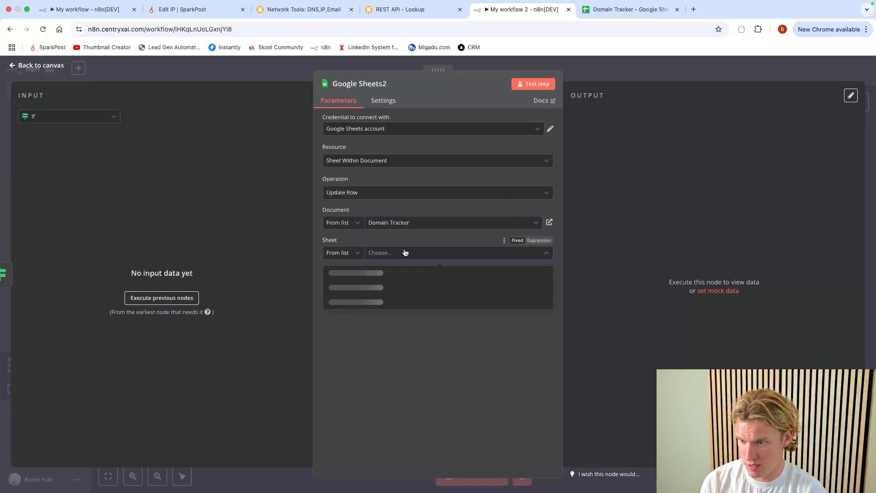
Switch the update node's document to the other Domain Tracker spreadsheet and select its Domains sheet.
{"action": "left_click", "coordinate": [409, 224]}
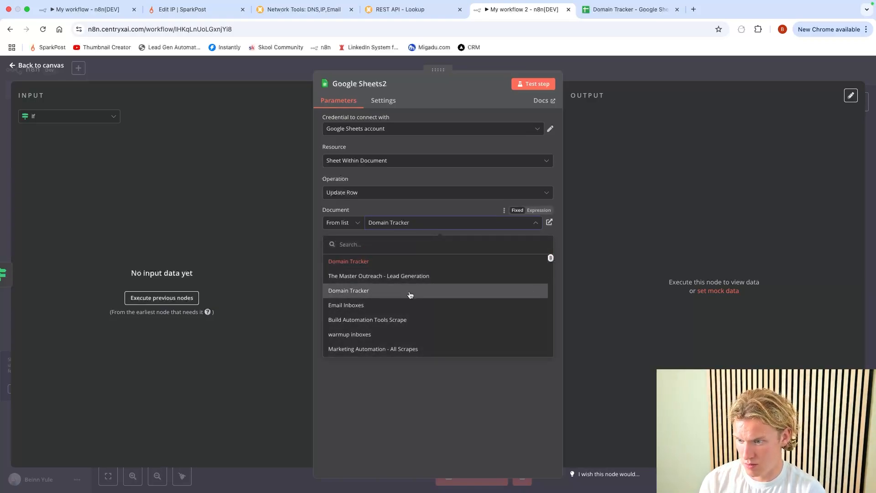
{"action": "left_click", "coordinate": [411, 291]}
{"action": "left_click", "coordinate": [418, 256]}
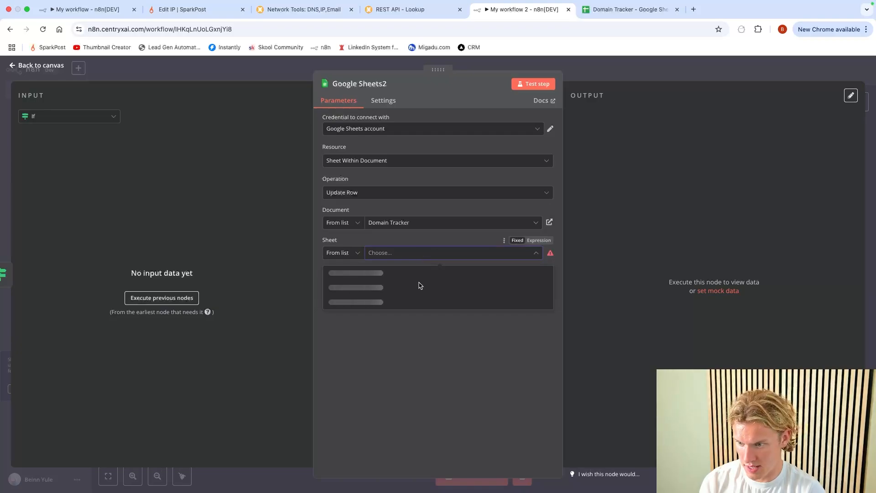
{"action": "left_click", "coordinate": [418, 276]}
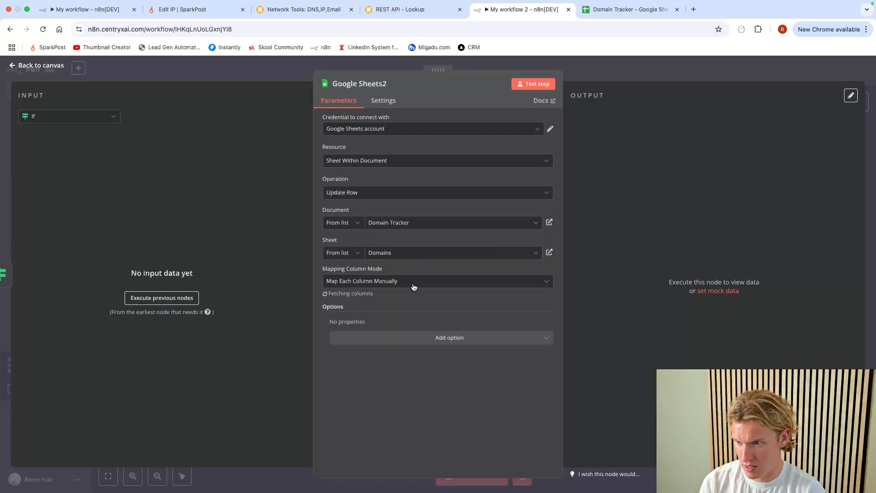
Set Domain as the column to match on for the row update and return to the canvas.
{"action": "scroll", "coordinate": [410, 293], "scroll_direction": "down", "scroll_amount": 1}
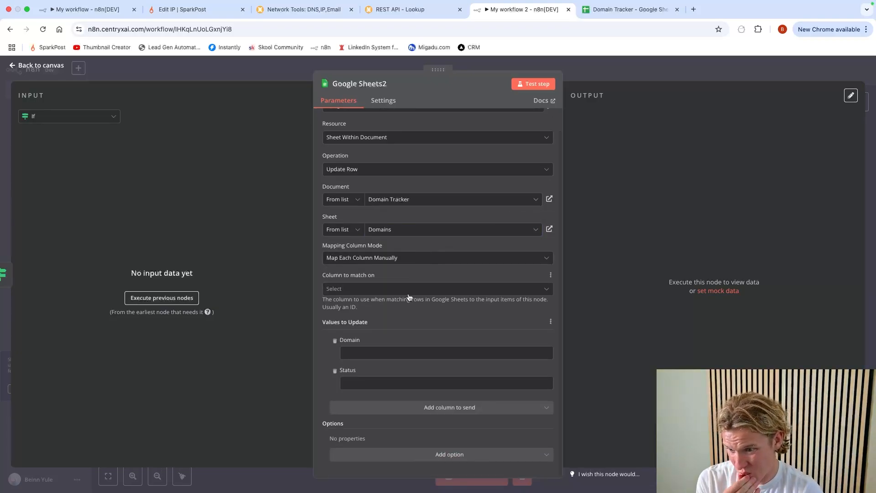
{"action": "left_click", "coordinate": [409, 292]}
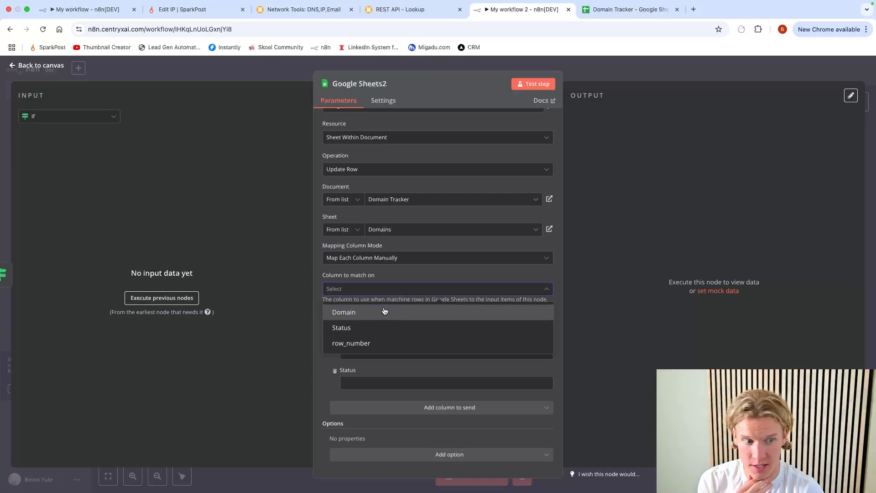
{"action": "left_click", "coordinate": [385, 312]}
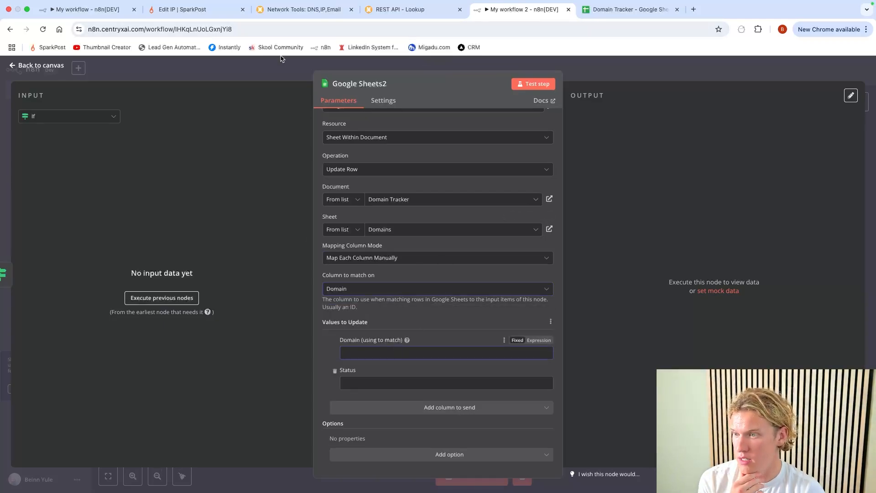
{"action": "left_click", "coordinate": [281, 58]}
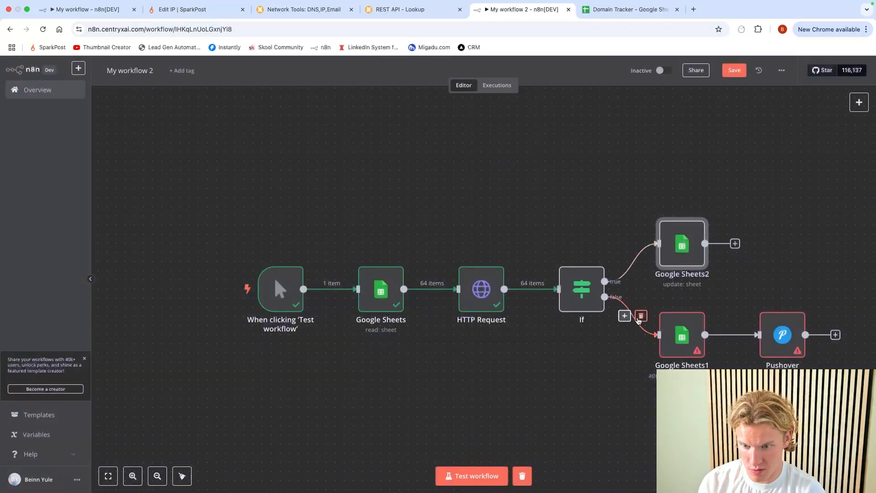
Disconnect the If node's false branch from the Google Sheets1 node and test the workflow.
{"action": "left_click", "coordinate": [641, 316]}
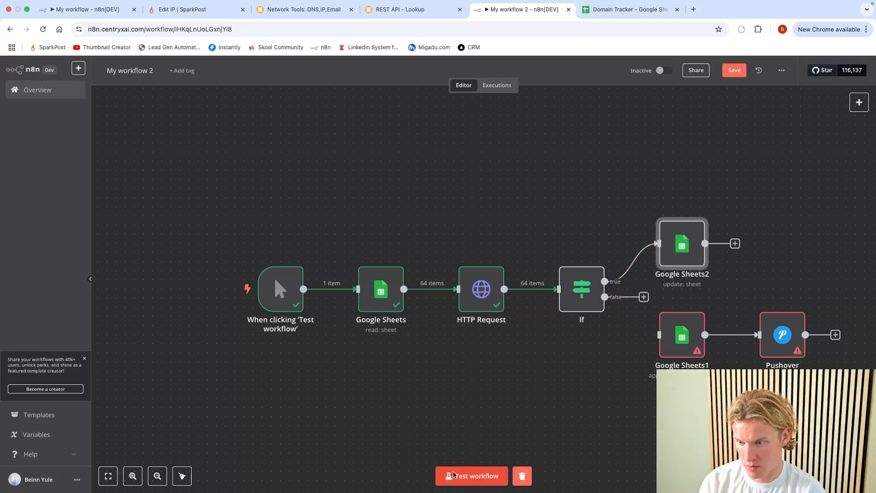
{"action": "left_click", "coordinate": [454, 472]}
{"action": "scroll", "coordinate": [473, 393], "scroll_direction": "right", "scroll_amount": 2}
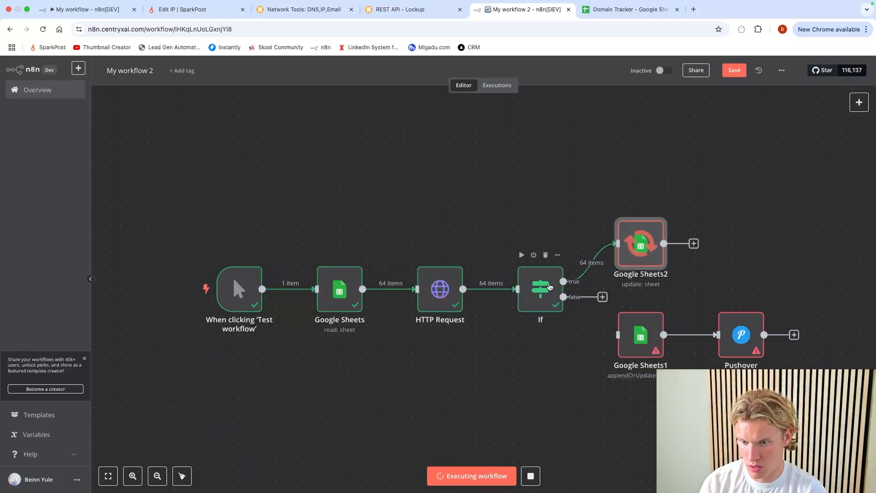
In the Google Sheets2 update node, map Domain to {{ $json.CommandArgument }} and set Status to No Known Blacklists.
{"action": "double_click", "coordinate": [641, 247]}
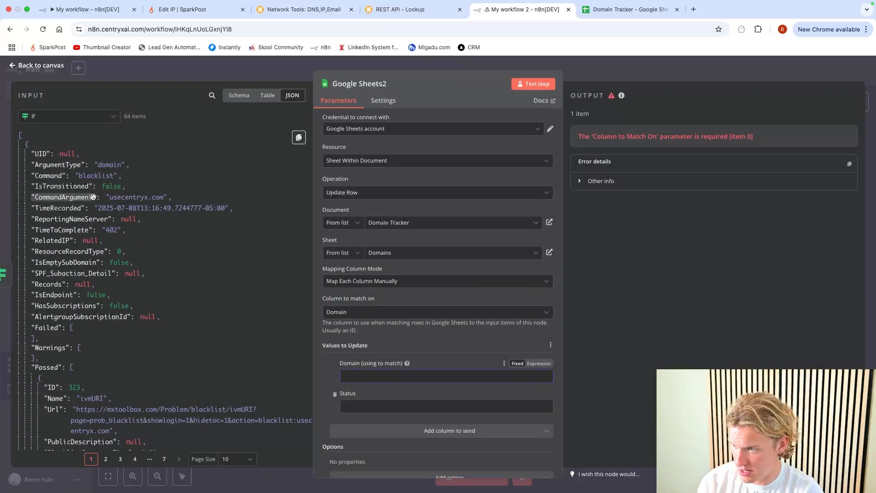
{"action": "left_click_drag", "start_coordinate": [68, 197], "coordinate": [370, 376]}
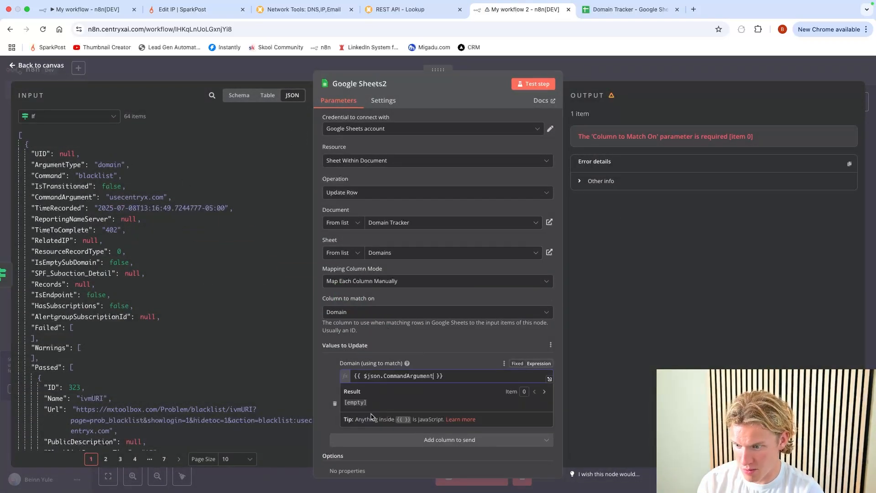
{"action": "left_click", "coordinate": [379, 381]}
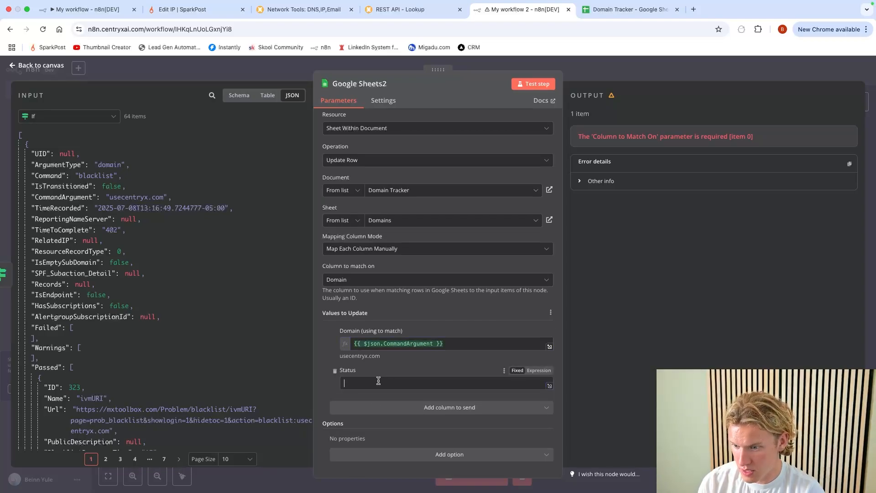
{"action": "type", "text": "No Known Blacklists"}
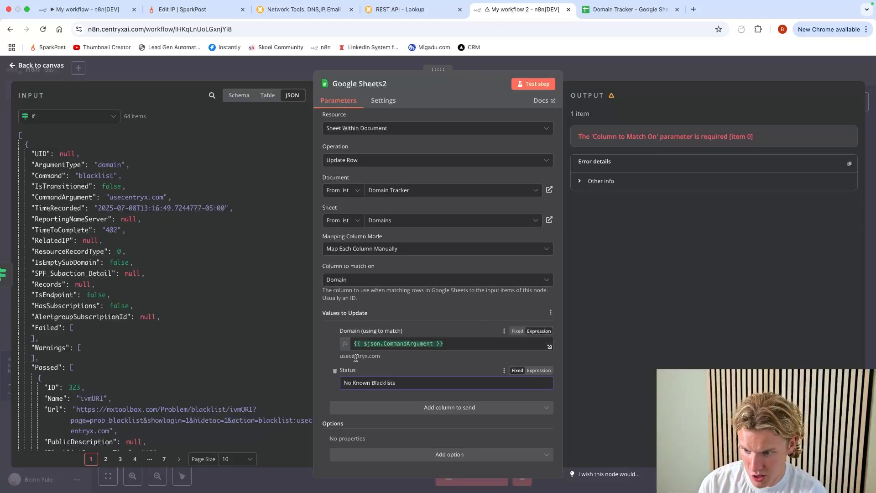
Return to the canvas and reconnect the If node's false output to the Google Sheets1 node.
{"action": "left_click_drag", "start_coordinate": [343, 356], "coordinate": [395, 361]}
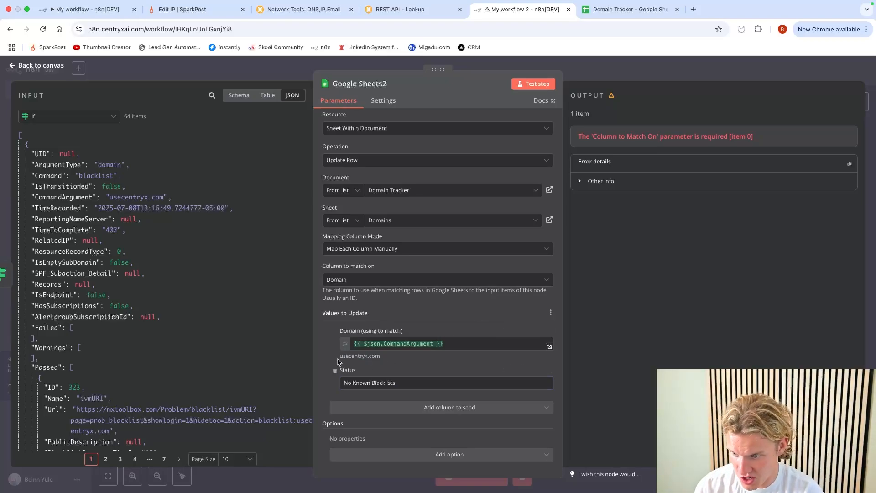
{"action": "left_click_drag", "start_coordinate": [339, 356], "coordinate": [395, 365]}
{"action": "left_click", "coordinate": [402, 383]}
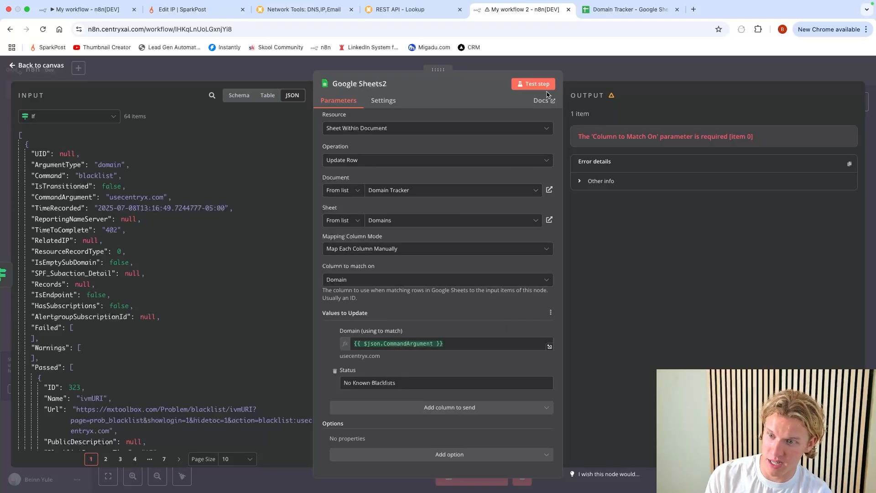
{"action": "left_click", "coordinate": [585, 69]}
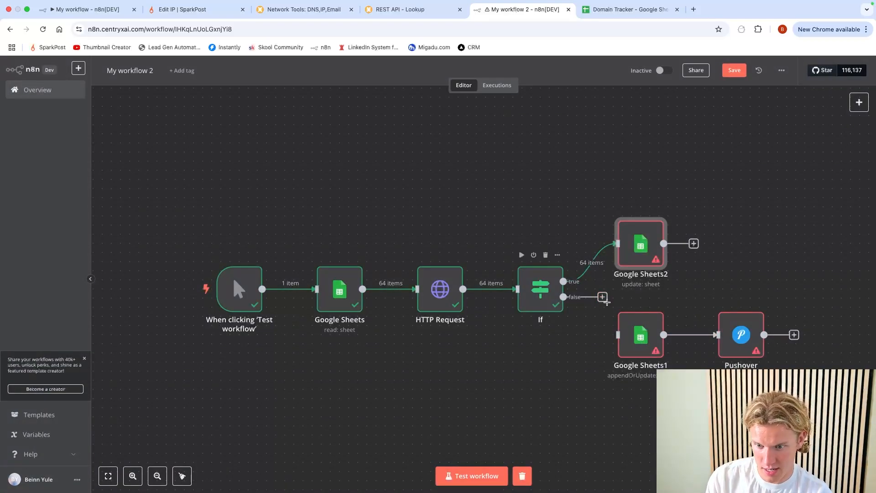
{"action": "left_click_drag", "start_coordinate": [602, 297], "coordinate": [618, 334]}
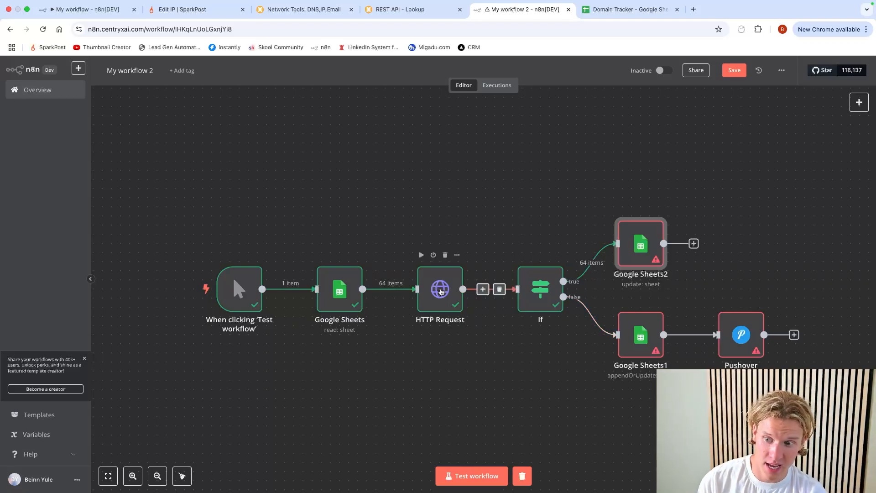
Examine the Failed list in the HTTP Request output and the condition that the If node applies to it.
{"action": "double_click", "coordinate": [439, 289]}
{"action": "scroll", "coordinate": [597, 201], "scroll_direction": "down", "scroll_amount": 3}
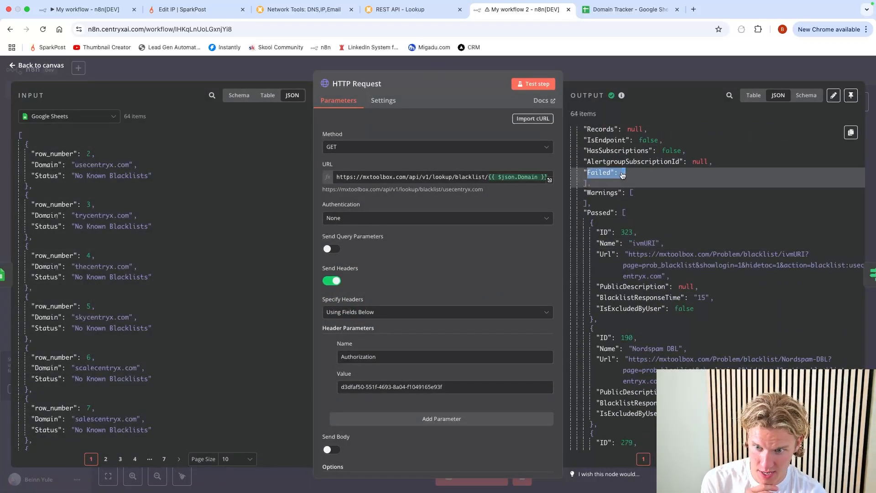
{"action": "left_click", "coordinate": [631, 176]}
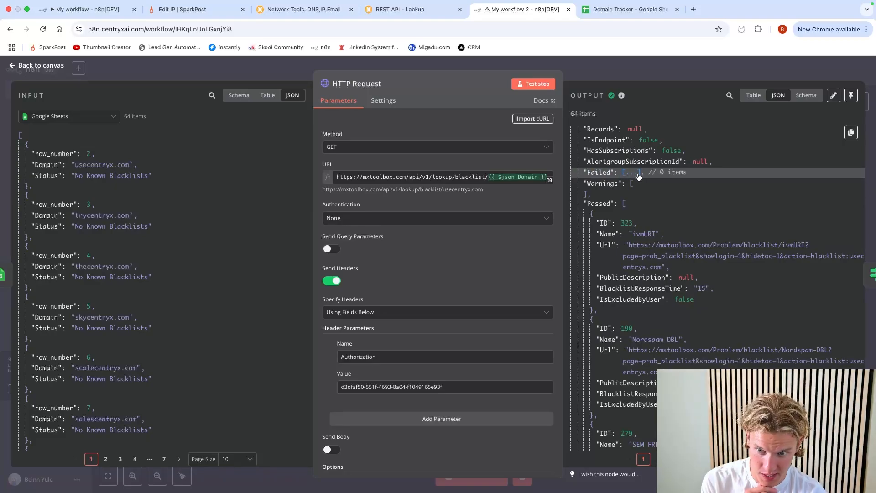
{"action": "left_click", "coordinate": [631, 175]}
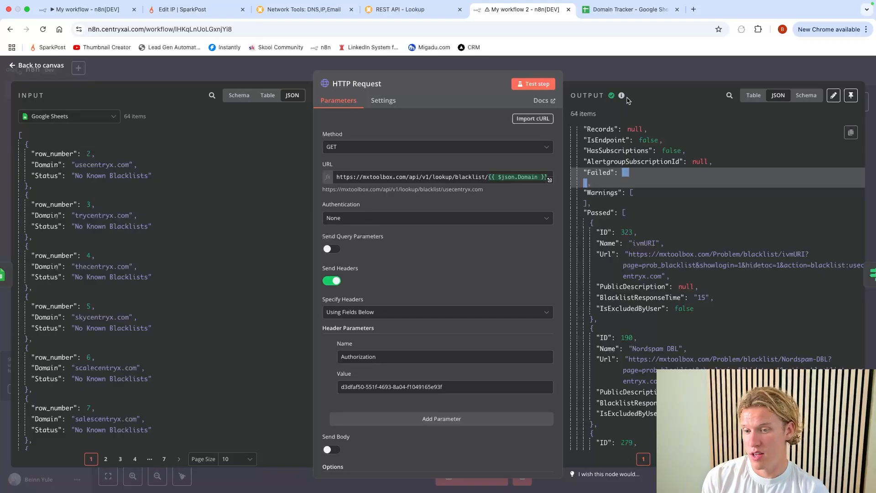
{"action": "left_click", "coordinate": [594, 67]}
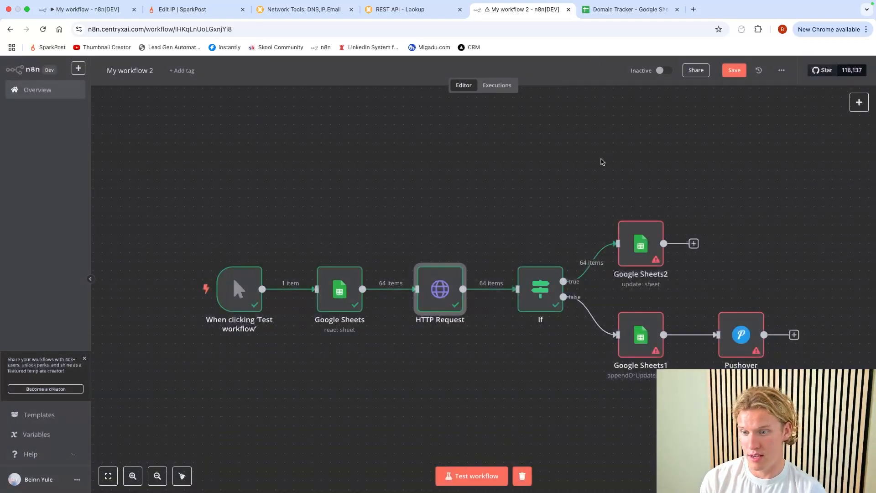
{"action": "double_click", "coordinate": [544, 295]}
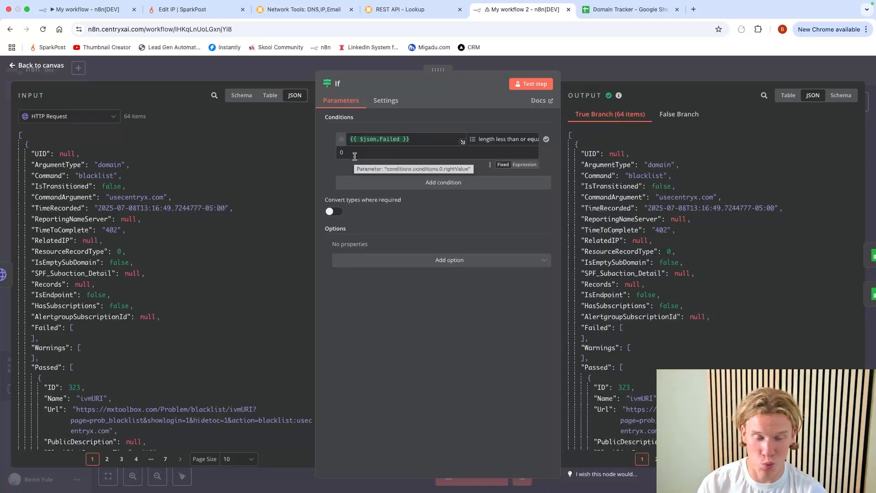
{"action": "key", "text": "Escape"}
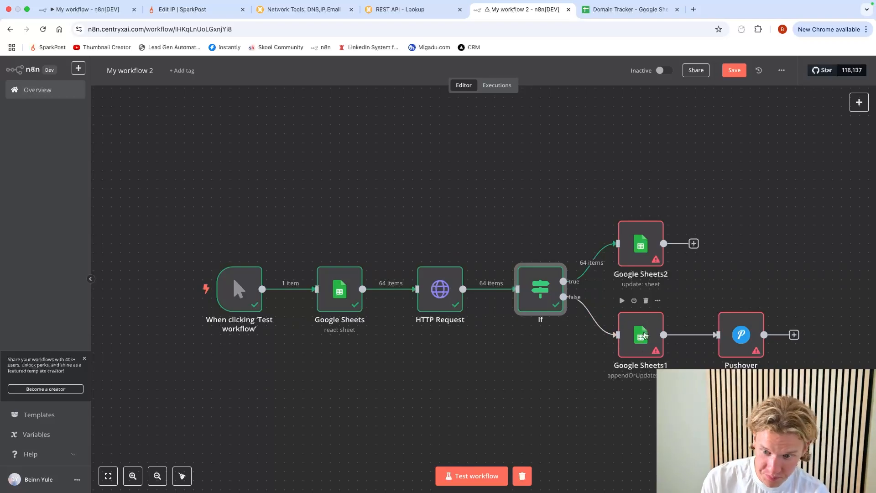
{"action": "double_click", "coordinate": [545, 293]}
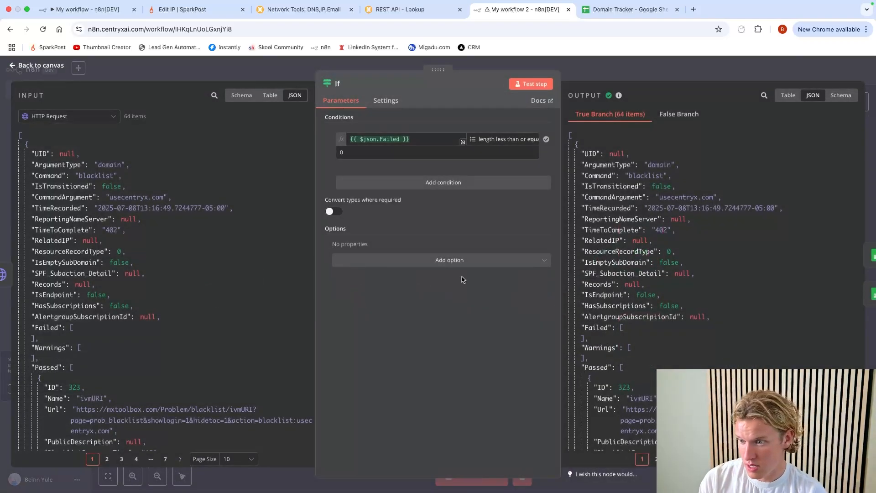
{"action": "left_click", "coordinate": [451, 183]}
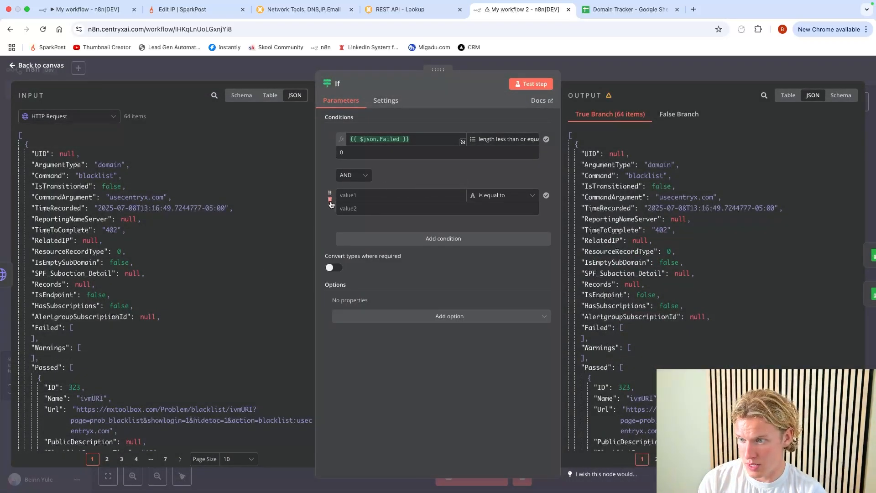
{"action": "left_click", "coordinate": [329, 199]}
{"action": "left_click", "coordinate": [594, 80]}
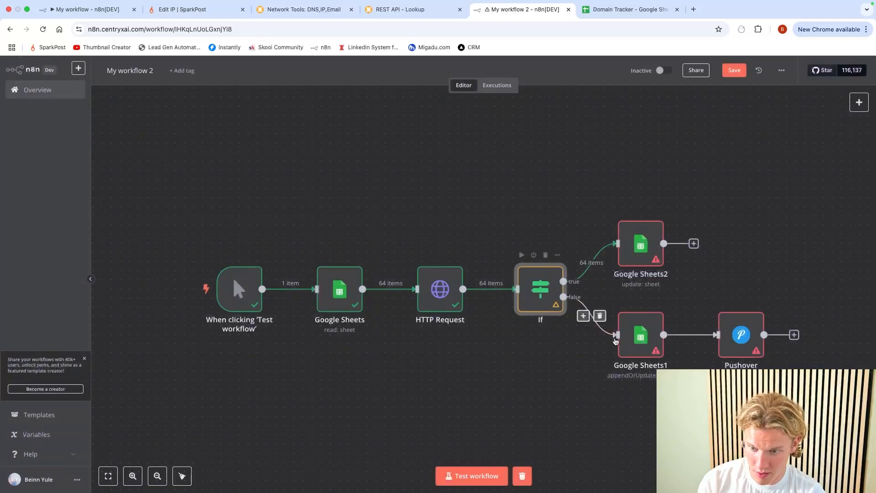
Set the Google Sheets1 node's document to Domain Tracker and its sheet to Domains, and return to the canvas.
{"action": "double_click", "coordinate": [640, 338]}
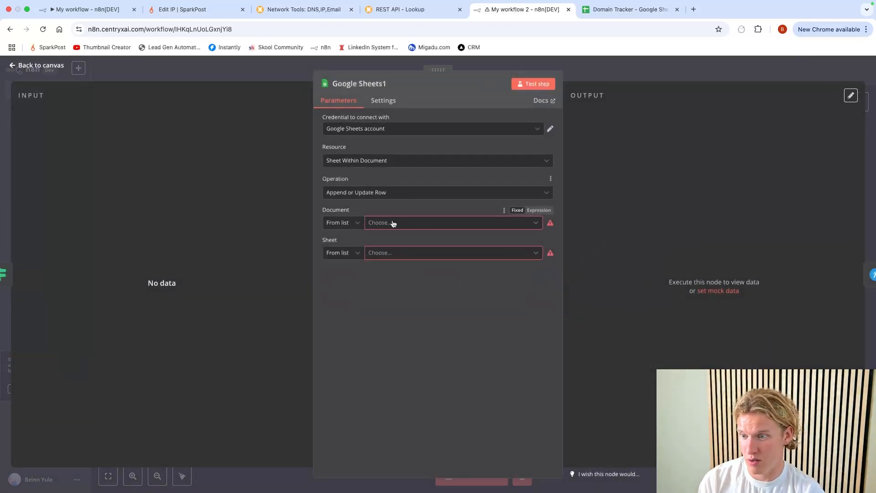
{"action": "left_click", "coordinate": [394, 223]}
{"action": "left_click", "coordinate": [433, 275]}
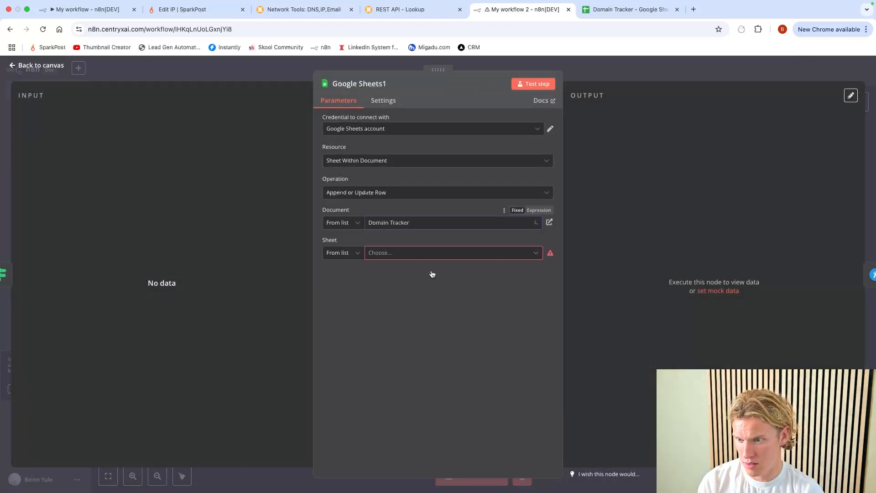
{"action": "left_click", "coordinate": [425, 252]}
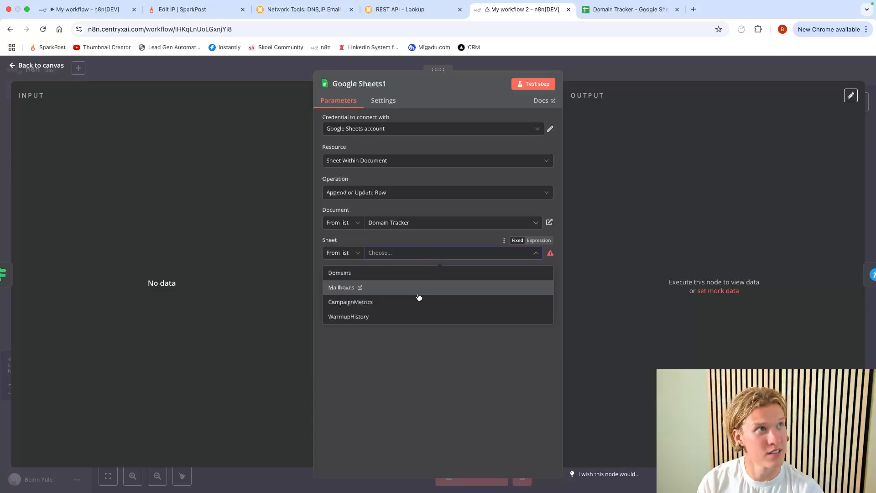
{"action": "left_click", "coordinate": [427, 273]}
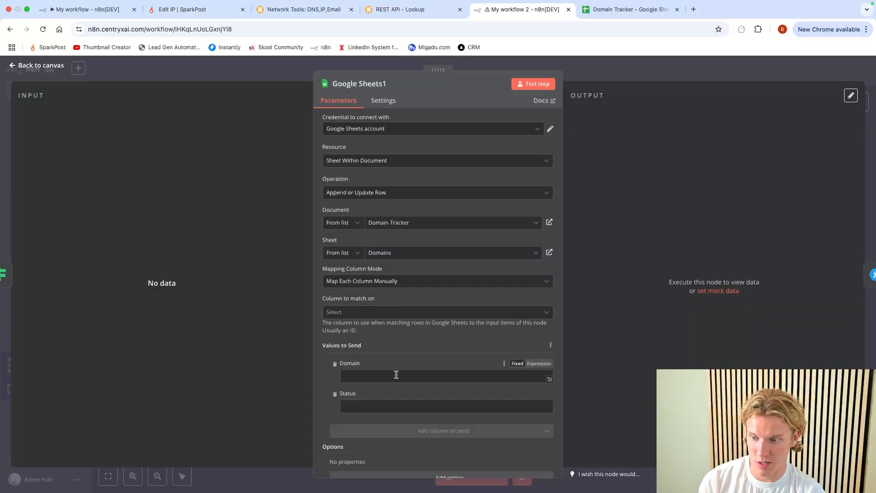
{"action": "left_click", "coordinate": [601, 62]}
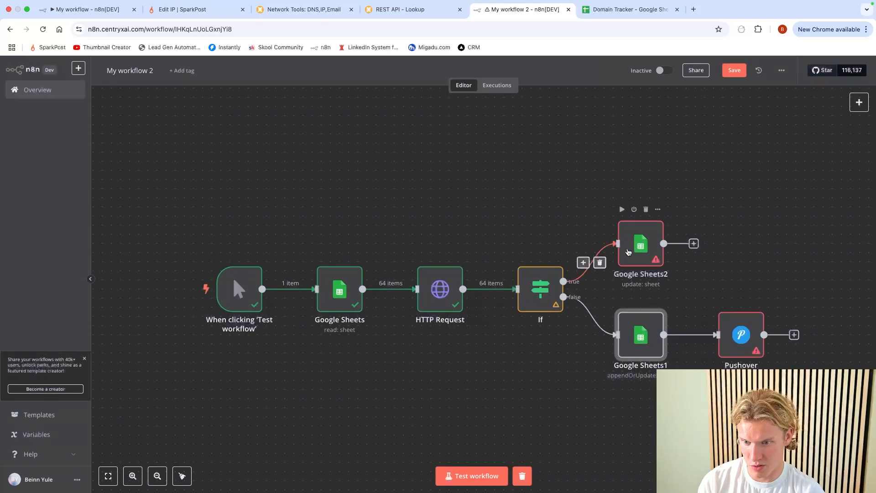
Match Google Sheets1 rows on Domain and fill Domain with {{ $json.CommandArgument }} copied from the Google Sheets2 node.
{"action": "double_click", "coordinate": [629, 251]}
{"action": "left_click_drag", "start_coordinate": [464, 373], "coordinate": [305, 364]}
{"action": "key", "text": "ctrl+c"}
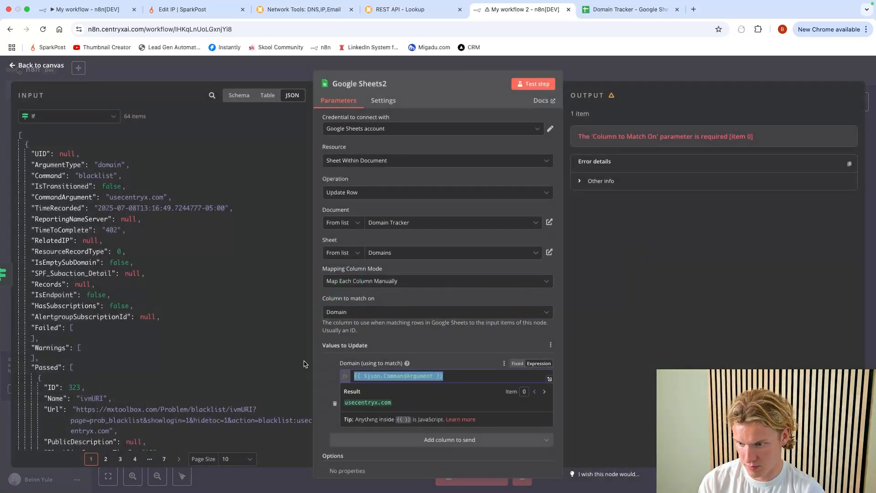
{"action": "key", "text": "Escape"}
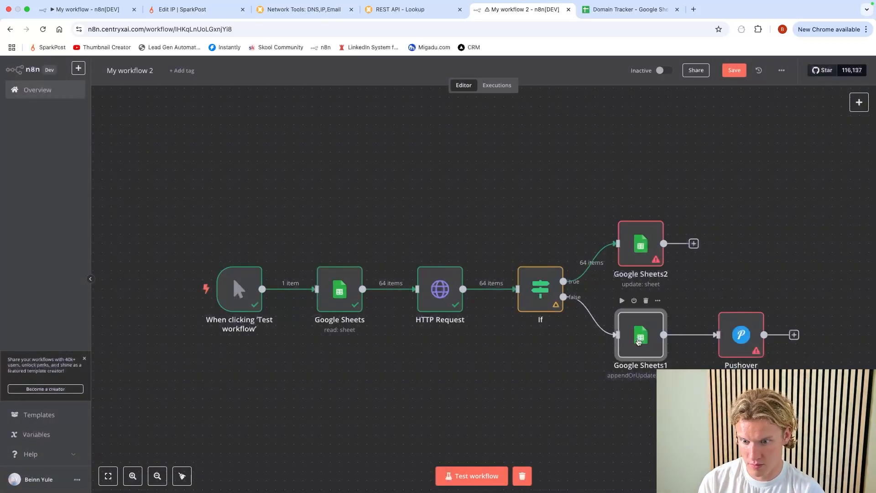
{"action": "double_click", "coordinate": [639, 342]}
{"action": "left_click", "coordinate": [361, 313]}
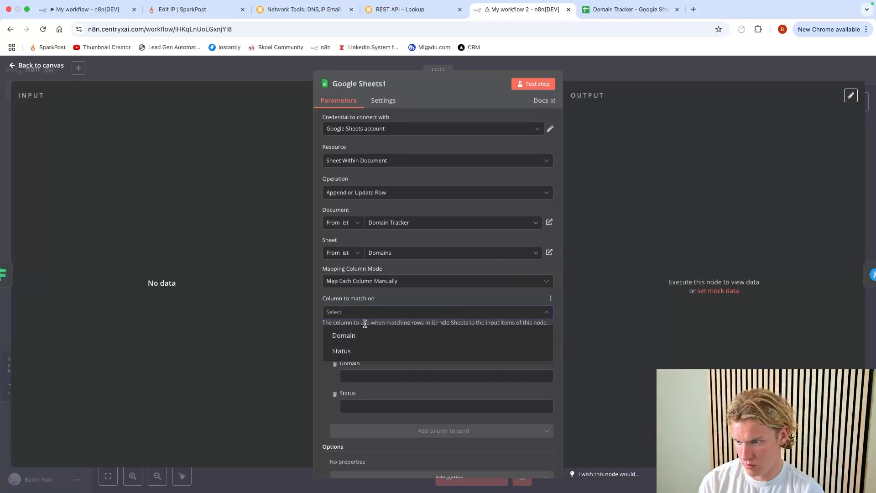
{"action": "left_click", "coordinate": [365, 325]}
{"action": "left_click", "coordinate": [373, 376]}
{"action": "key", "text": "ctrl+v"}
Set the Status value in Google Sheets1 to BLACKLISTED and return to the canvas.
{"action": "left_click", "coordinate": [369, 405]}
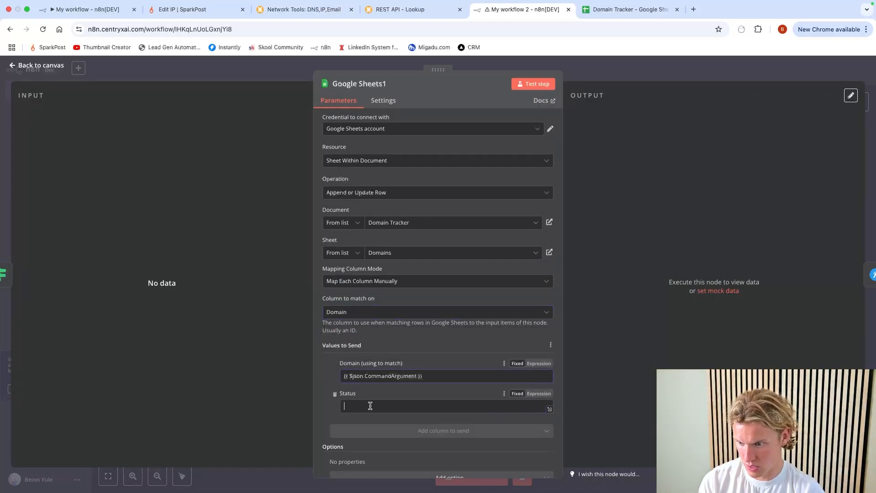
{"action": "type", "text": "BLACKLIST"}
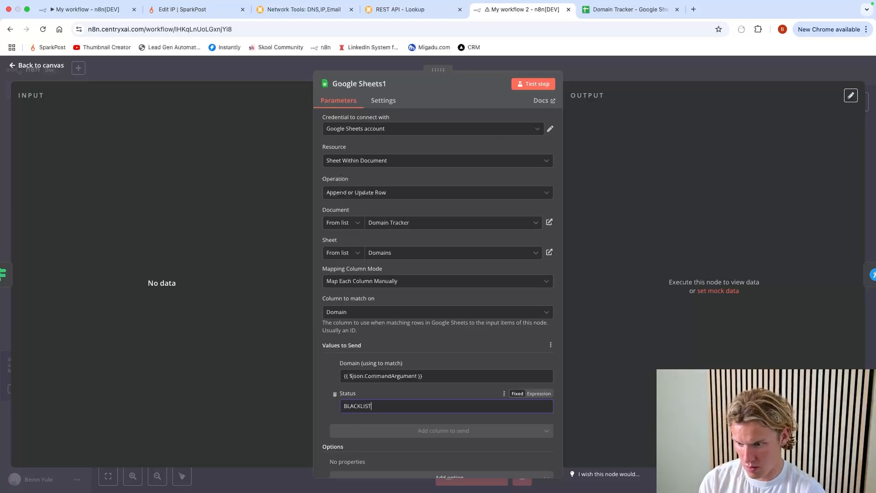
{"action": "type", "text": "S"}
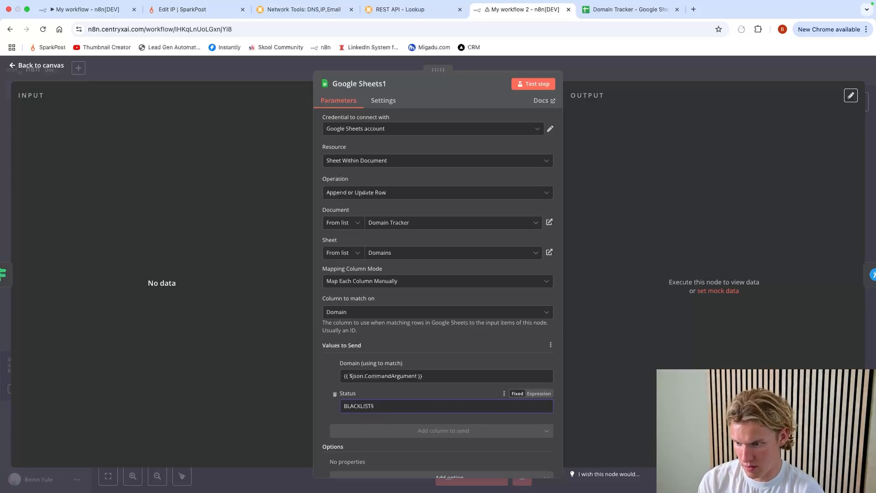
{"action": "type", "text": "D"}
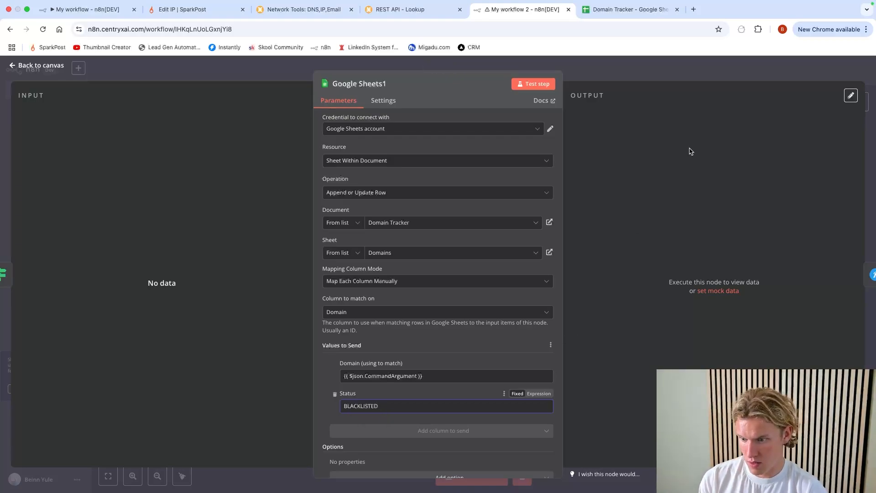
{"action": "left_click", "coordinate": [596, 79]}
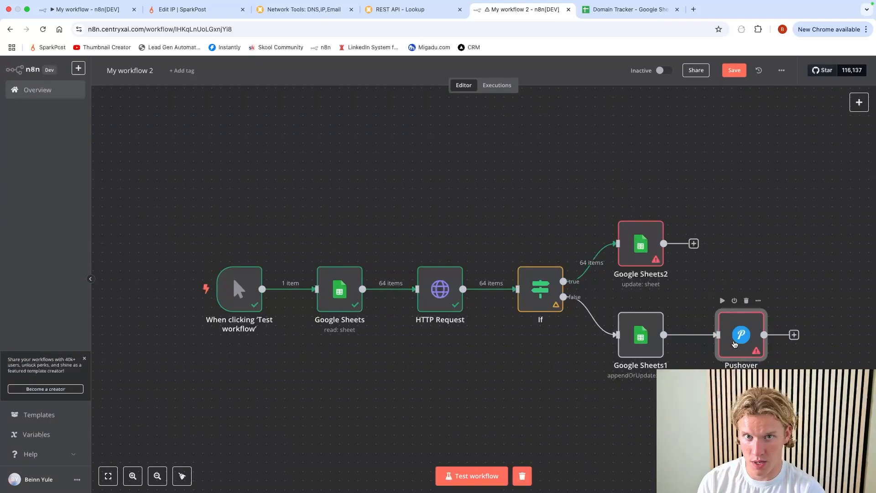
Set the Pushover node's message to the expression "DOMAIN {{ $json.CommandArgument }} has been blacklisted".
{"action": "double_click", "coordinate": [726, 350]}
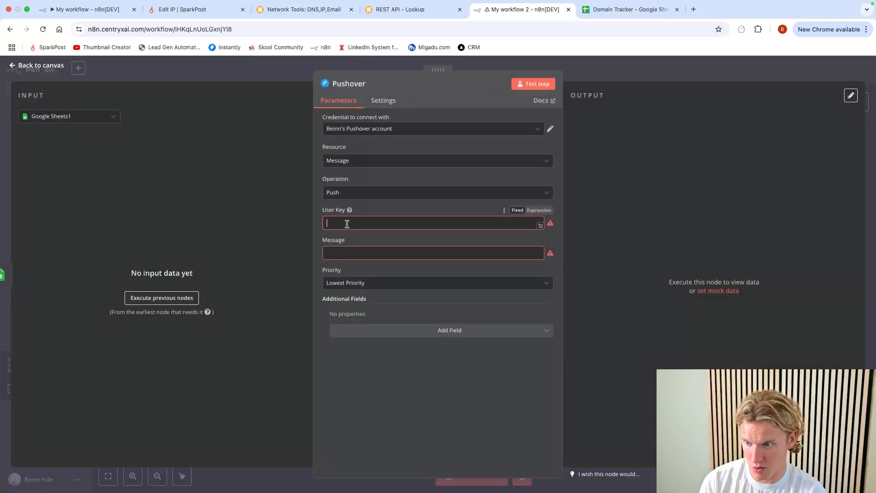
{"action": "left_click", "coordinate": [365, 255]}
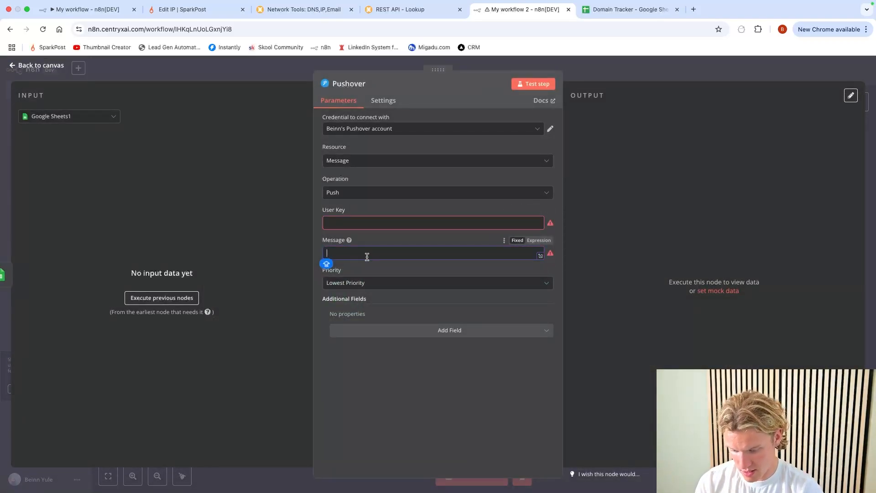
{"action": "type", "text": "DOMAIN"}
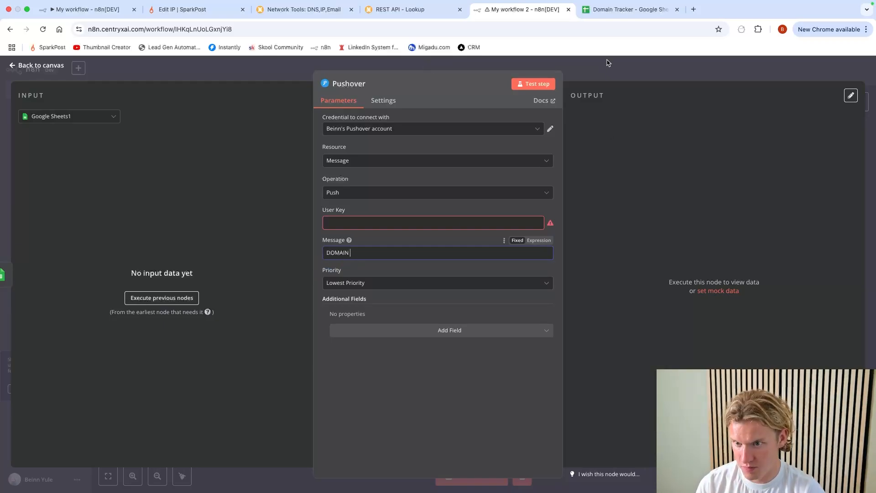
{"action": "left_click", "coordinate": [609, 62]}
{"action": "double_click", "coordinate": [740, 357]}
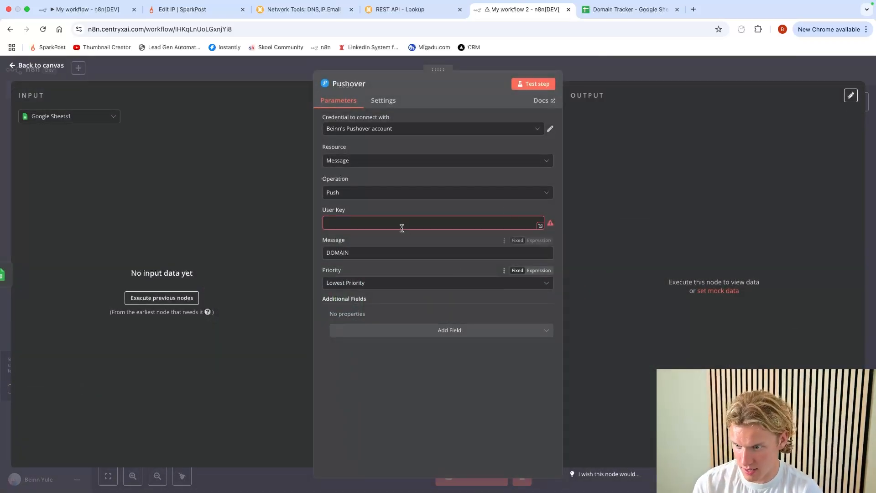
{"action": "type", "text": "{{ $json.CommandArgument }}"}
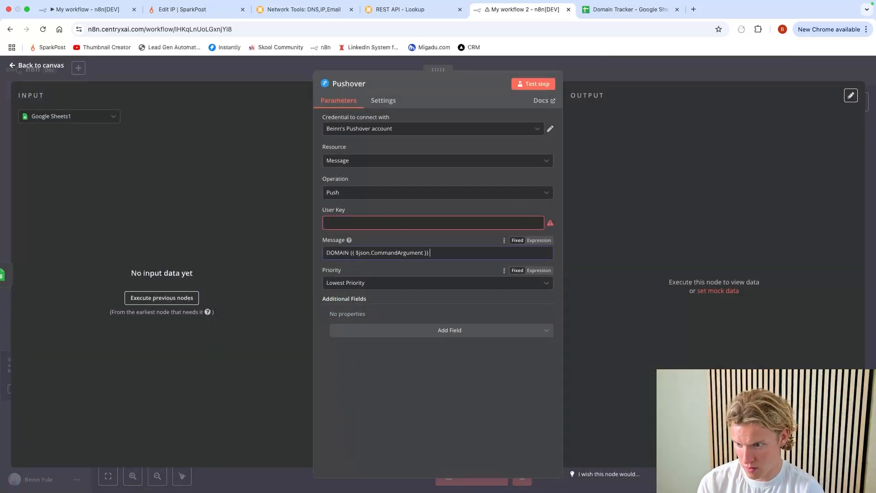
{"action": "left_click", "coordinate": [488, 255]}
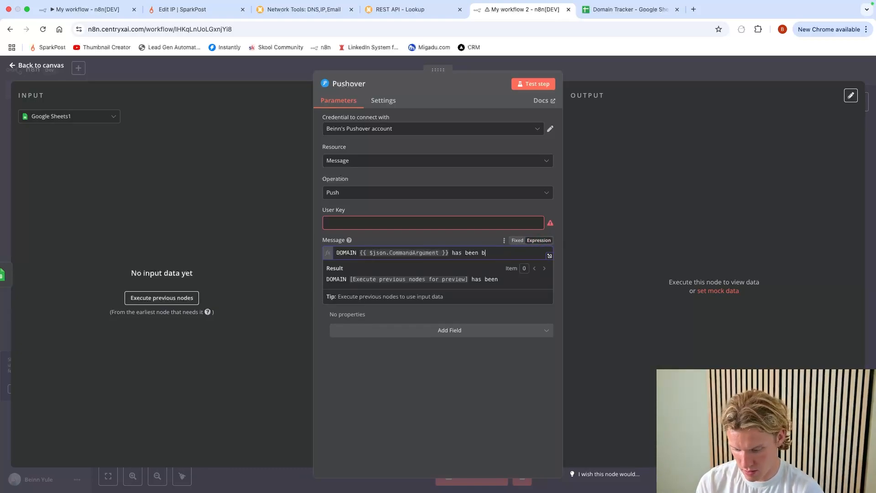
{"action": "left_click", "coordinate": [486, 379]}
Set the Pushover message priority to Normal Priority and return to the canvas.
{"action": "left_click", "coordinate": [455, 284]}
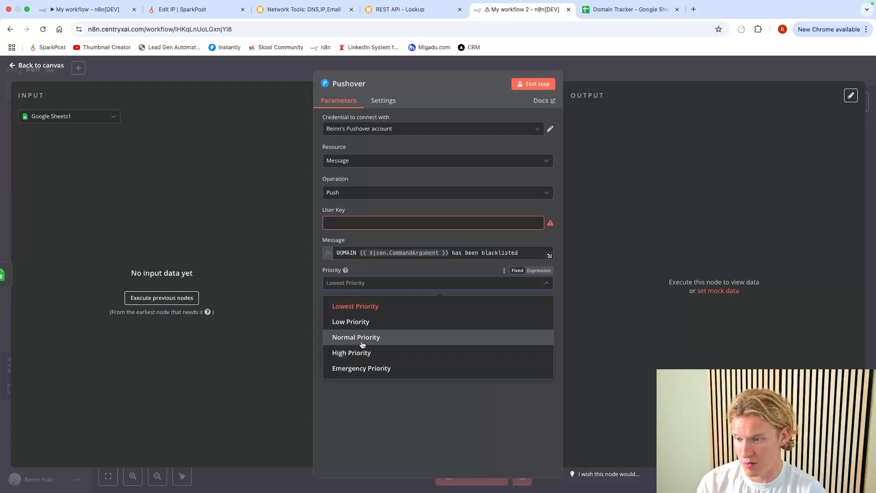
{"action": "left_click", "coordinate": [363, 338]}
{"action": "left_click", "coordinate": [627, 76]}
{"action": "scroll", "coordinate": [671, 271], "scroll_direction": "left", "scroll_amount": 1}
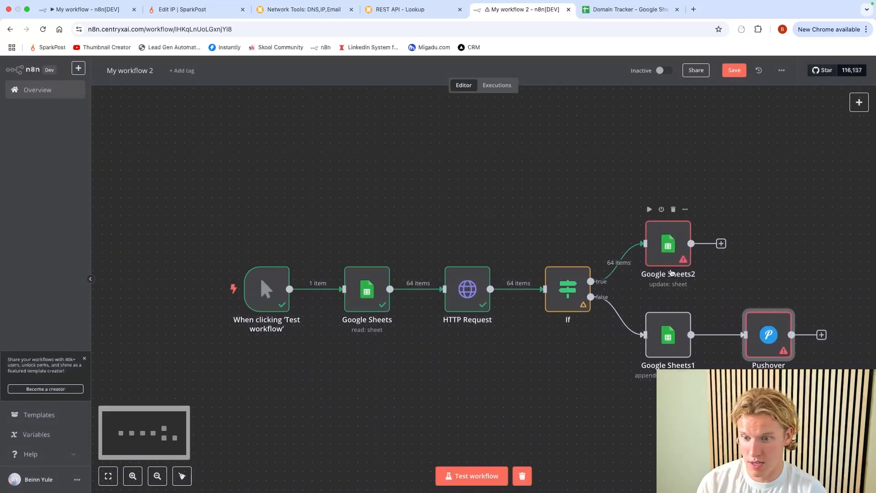
{"action": "scroll", "coordinate": [662, 261], "scroll_direction": "right", "scroll_amount": 2}
{"action": "scroll", "coordinate": [648, 255], "scroll_direction": "down", "scroll_amount": 1}
{"action": "scroll", "coordinate": [643, 254], "scroll_direction": "down", "scroll_amount": 1}
{"action": "scroll", "coordinate": [642, 254], "scroll_direction": "right", "scroll_amount": 1}
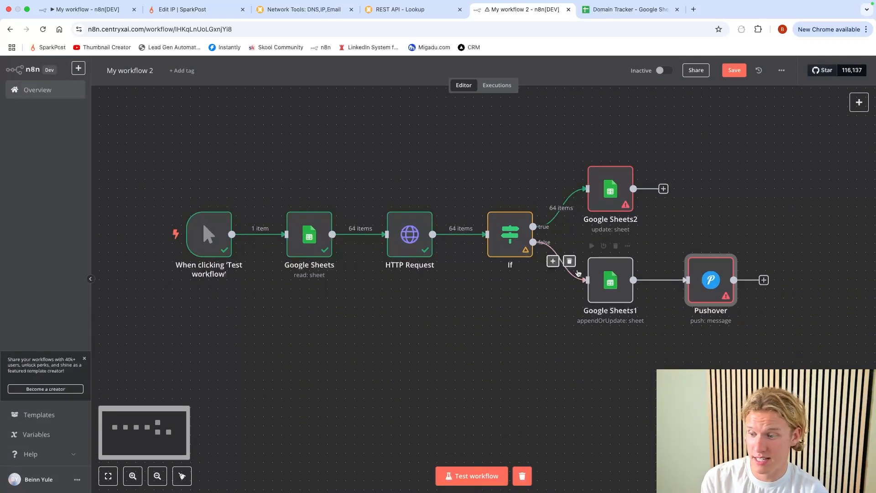